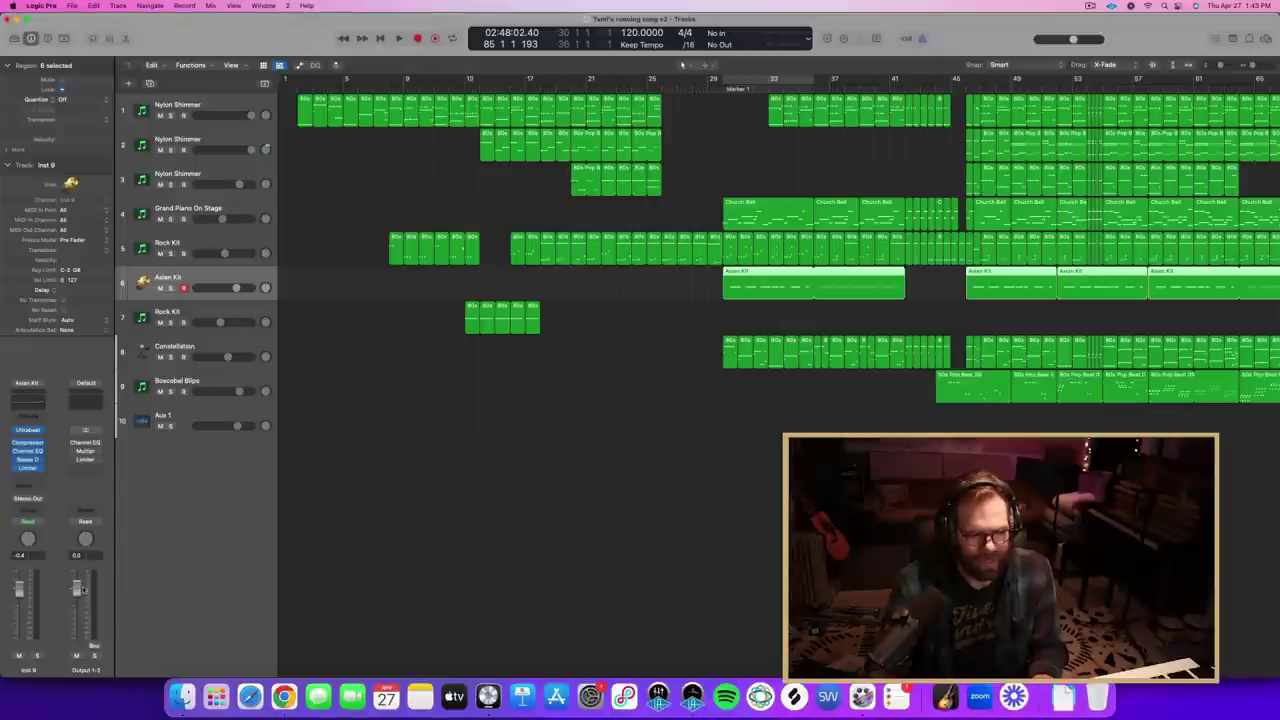
pyautogui.press('x')
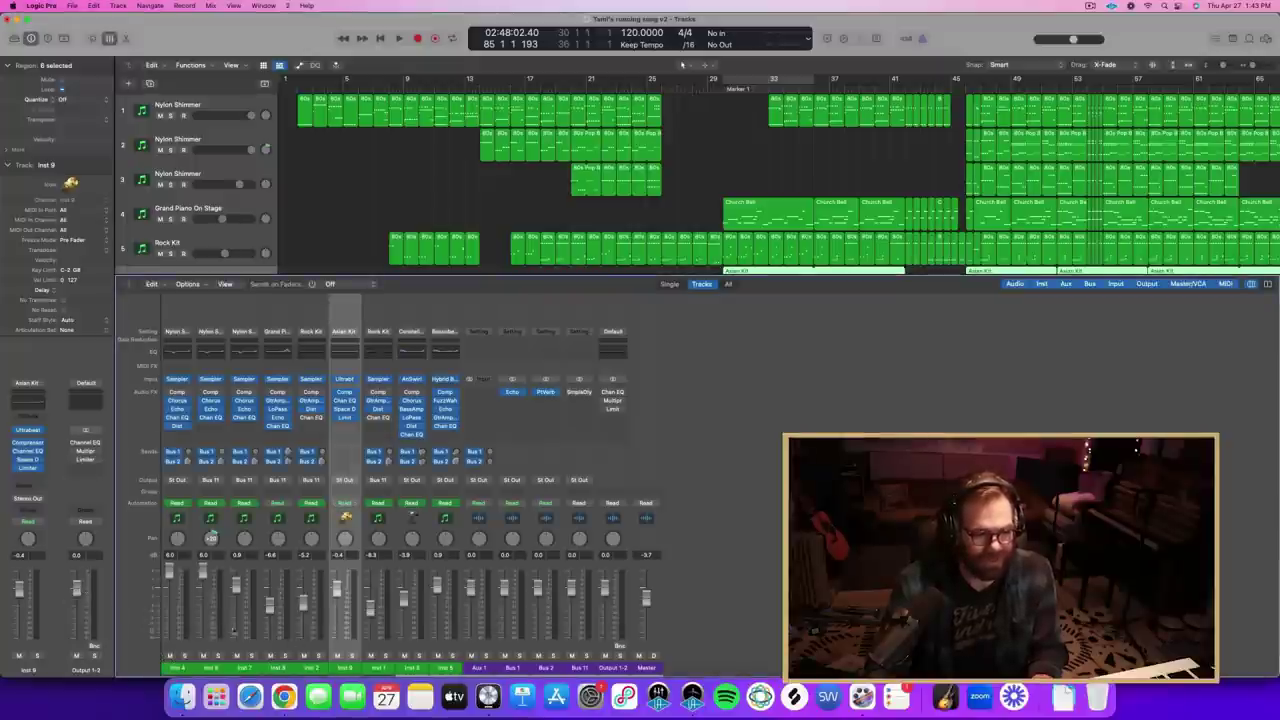
pyautogui.press('p')
pyautogui.press('p')
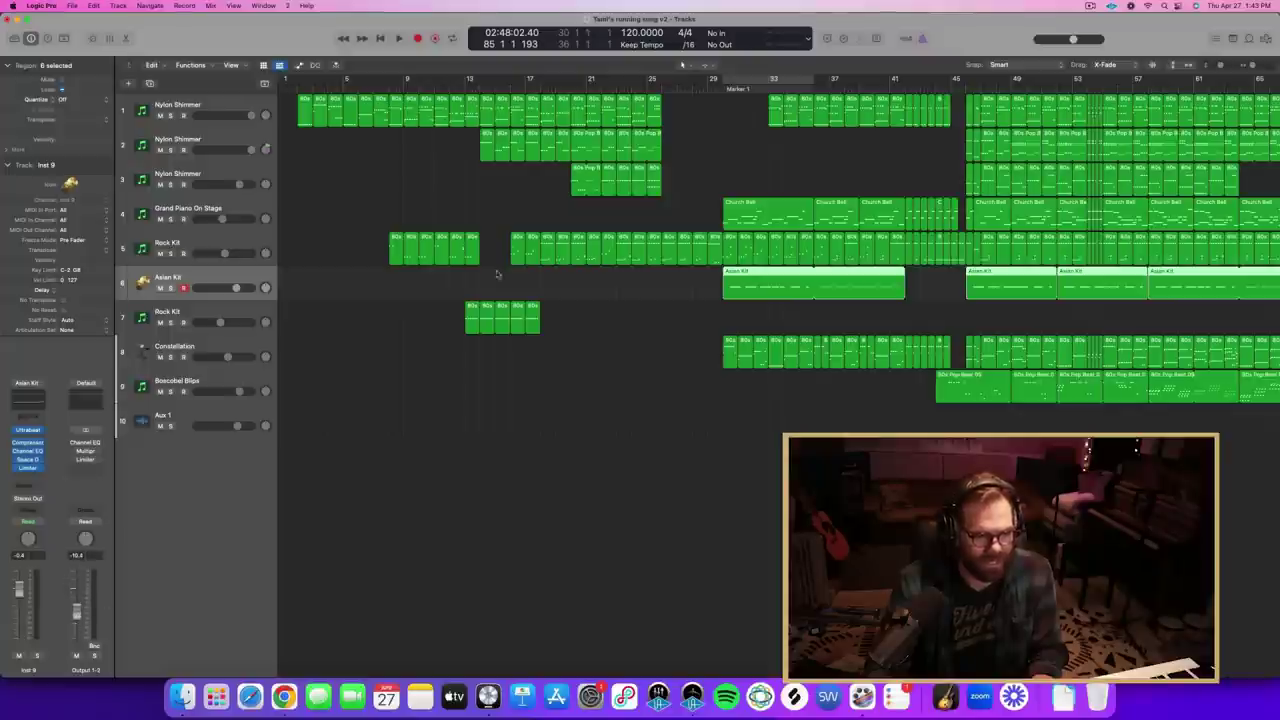
# - Play the song from the beginning to about bar 47, clearing the region selection during playback
pyautogui.press('Return')
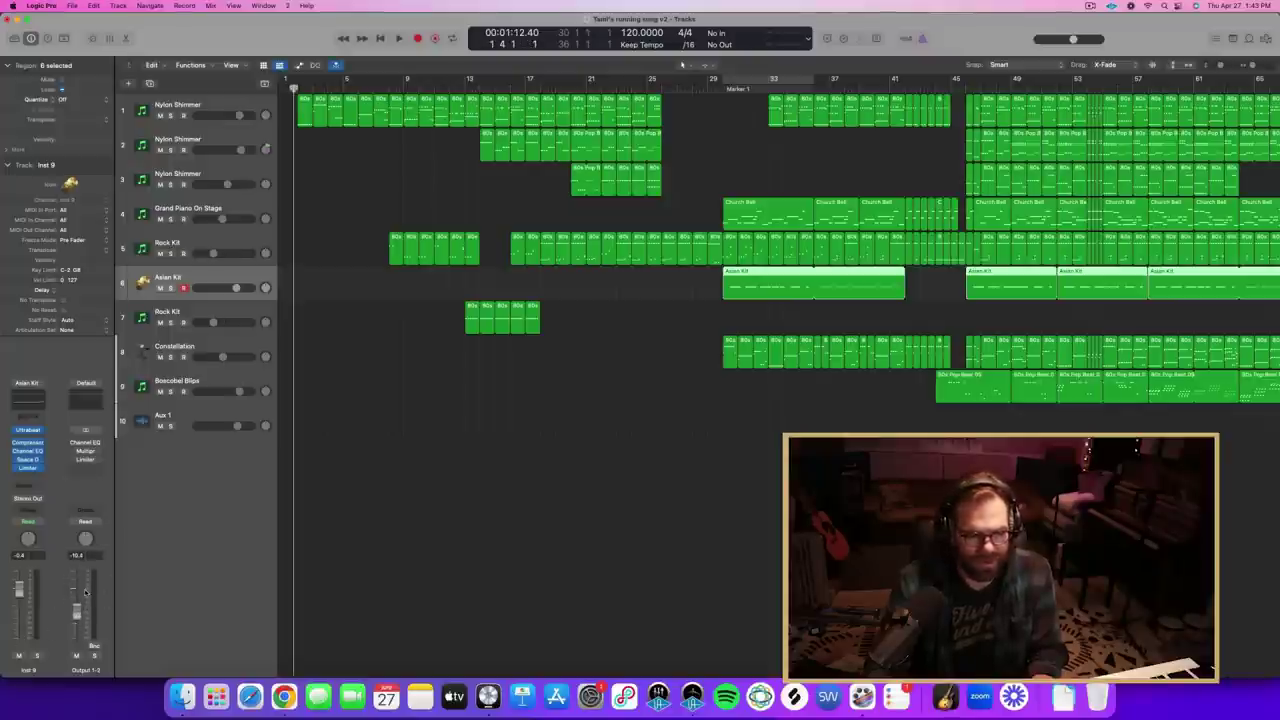
pyautogui.press('space')
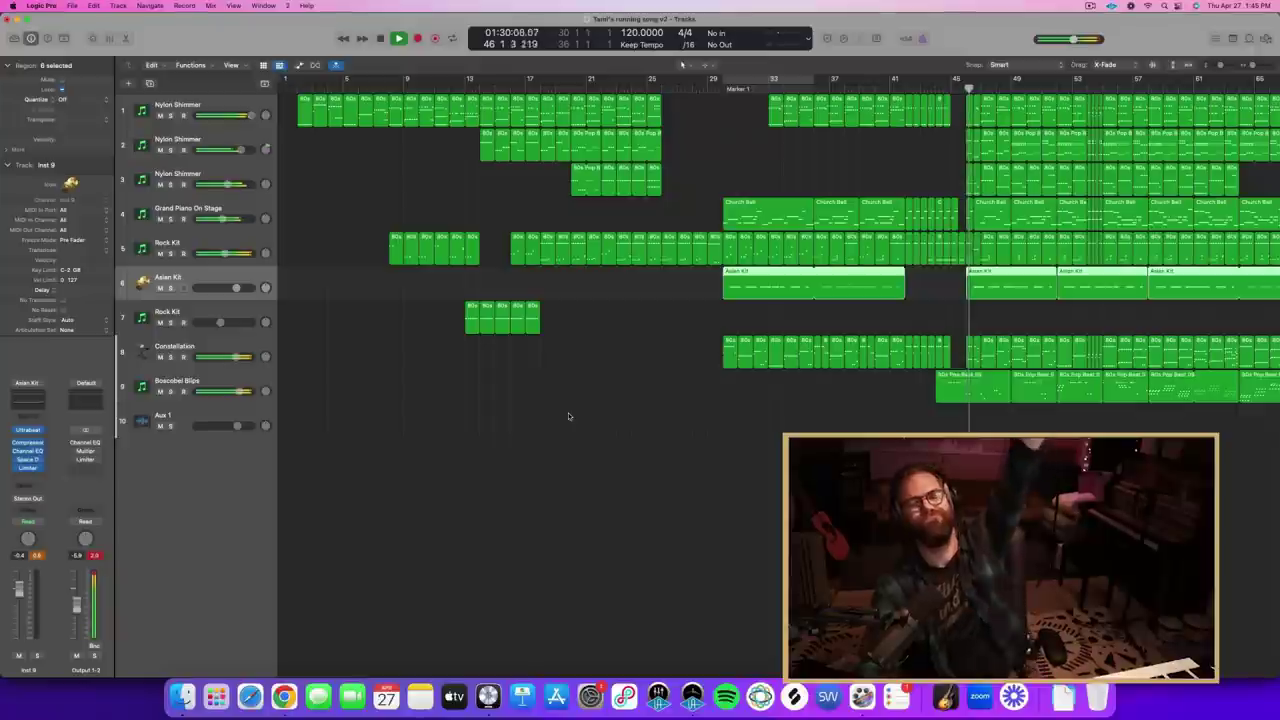
pyautogui.click(569, 417)
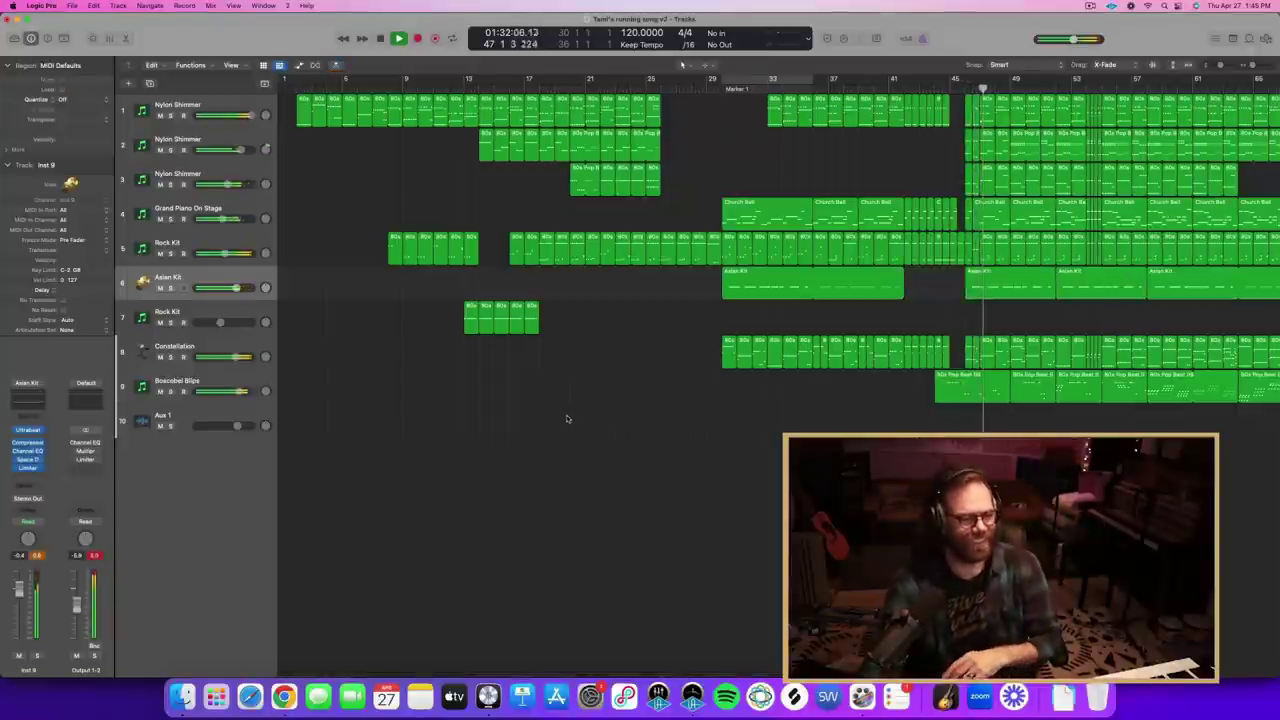
pyautogui.press('space')
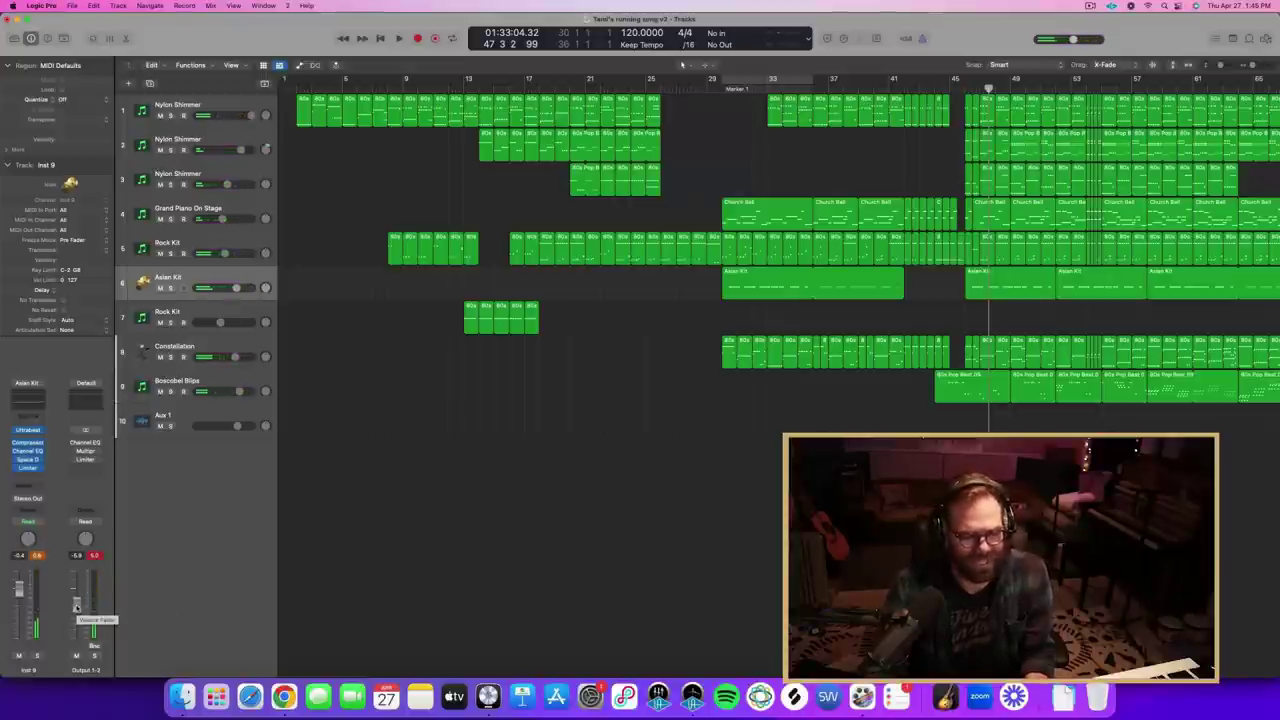
# - Show the mixer and select the Bus 1 and Bus 2 channel strips together
pyautogui.press('super+Left')
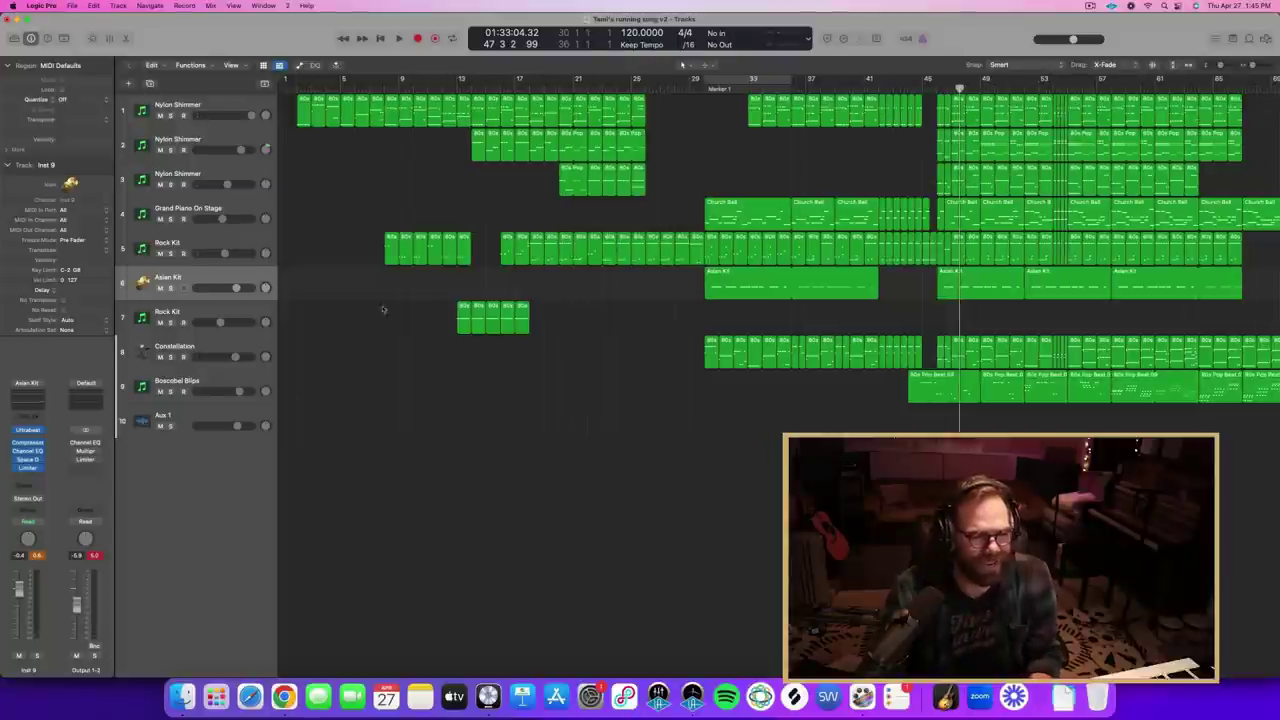
pyautogui.press('super+Down')
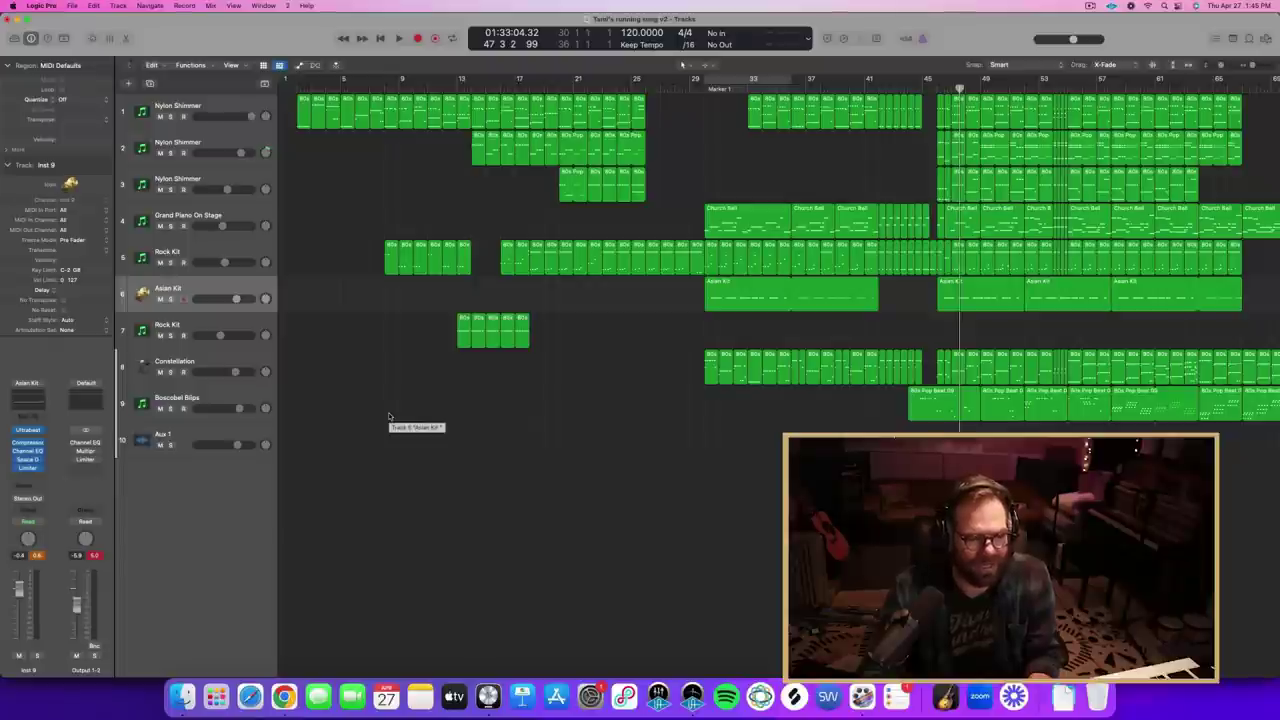
pyautogui.press('x')
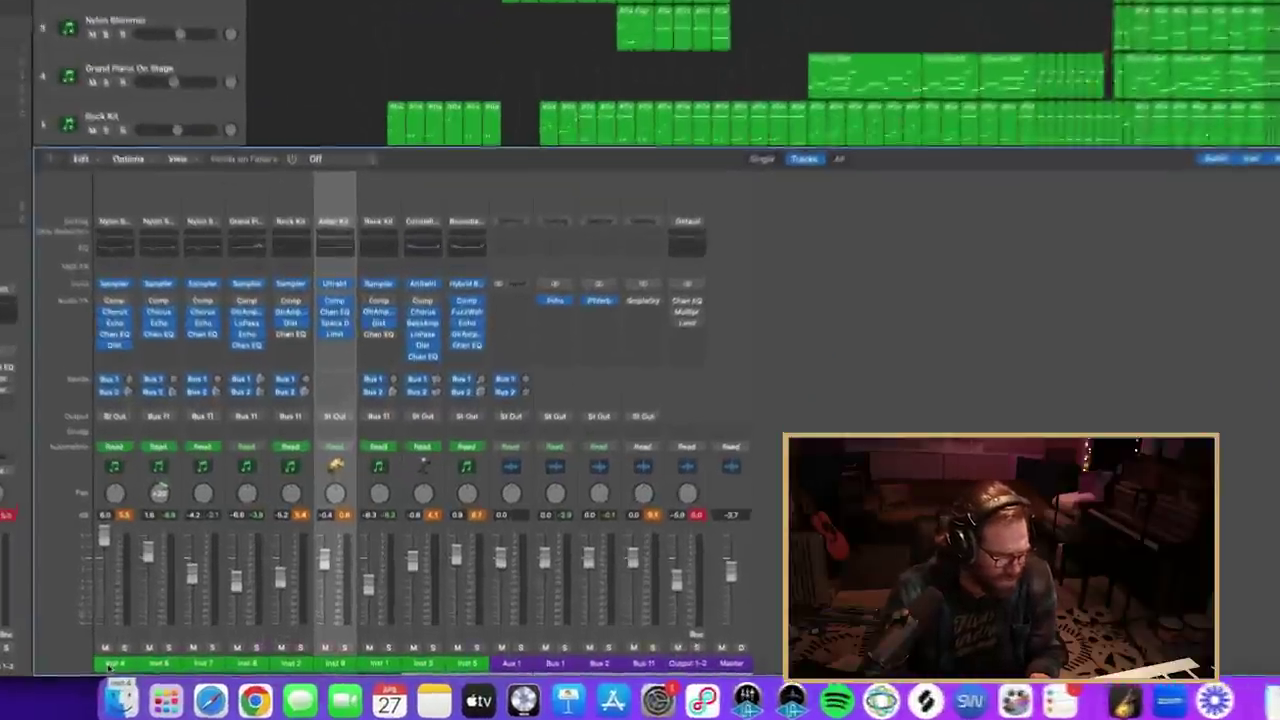
pyautogui.moveTo(177, 669); pyautogui.dragTo(468, 668)
pyautogui.click(560, 667)
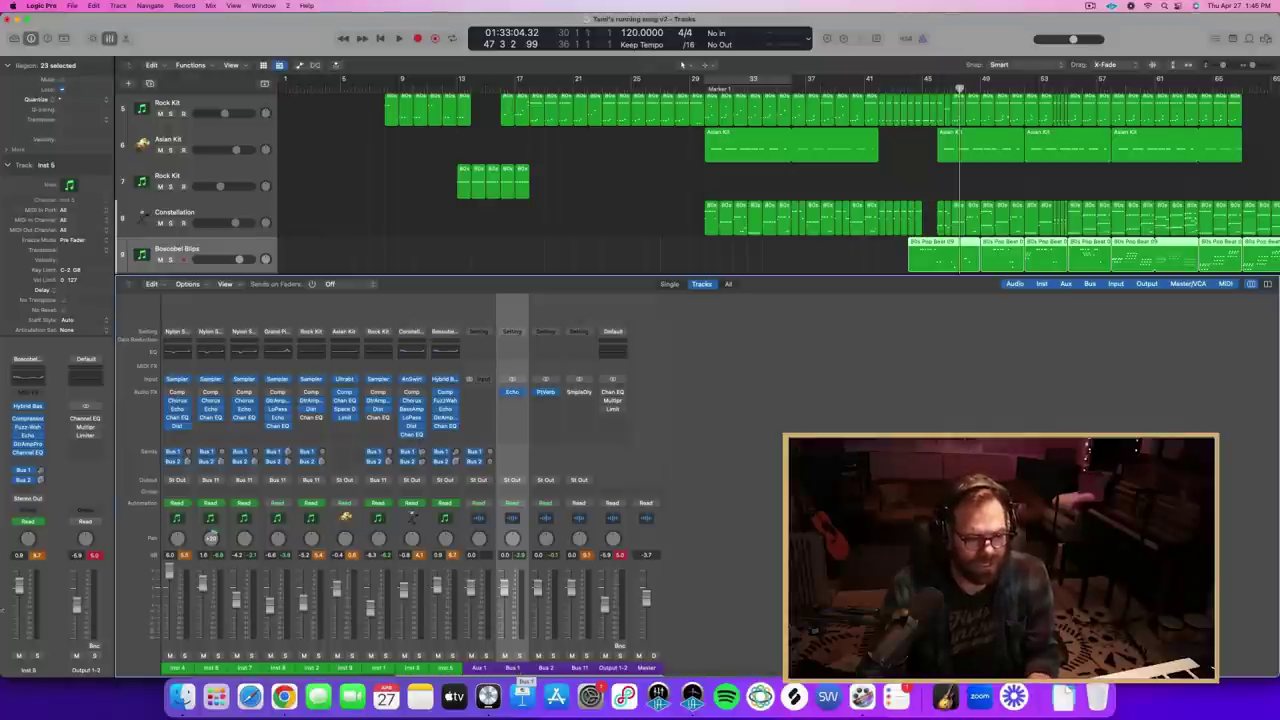
pyautogui.click(177, 671)
pyautogui.click(510, 670)
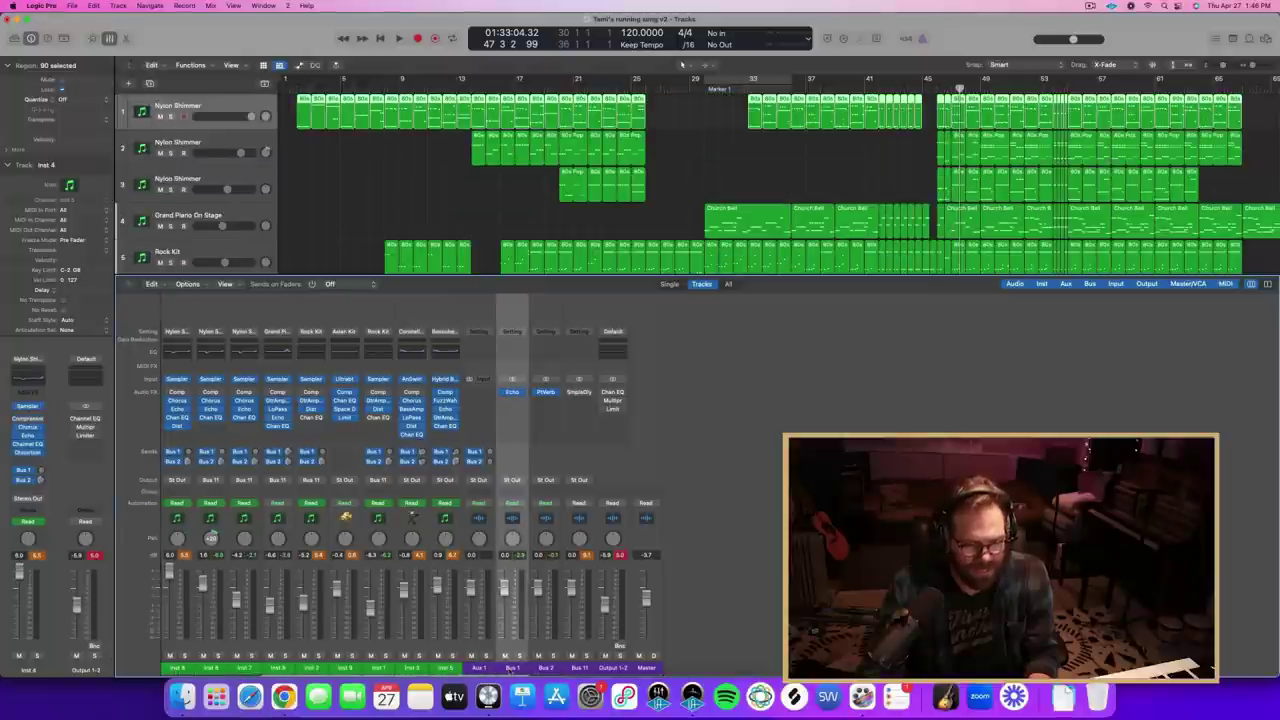
pyautogui.keyDown('shift'); pyautogui.click(552, 670); pyautogui.keyUp('shift')
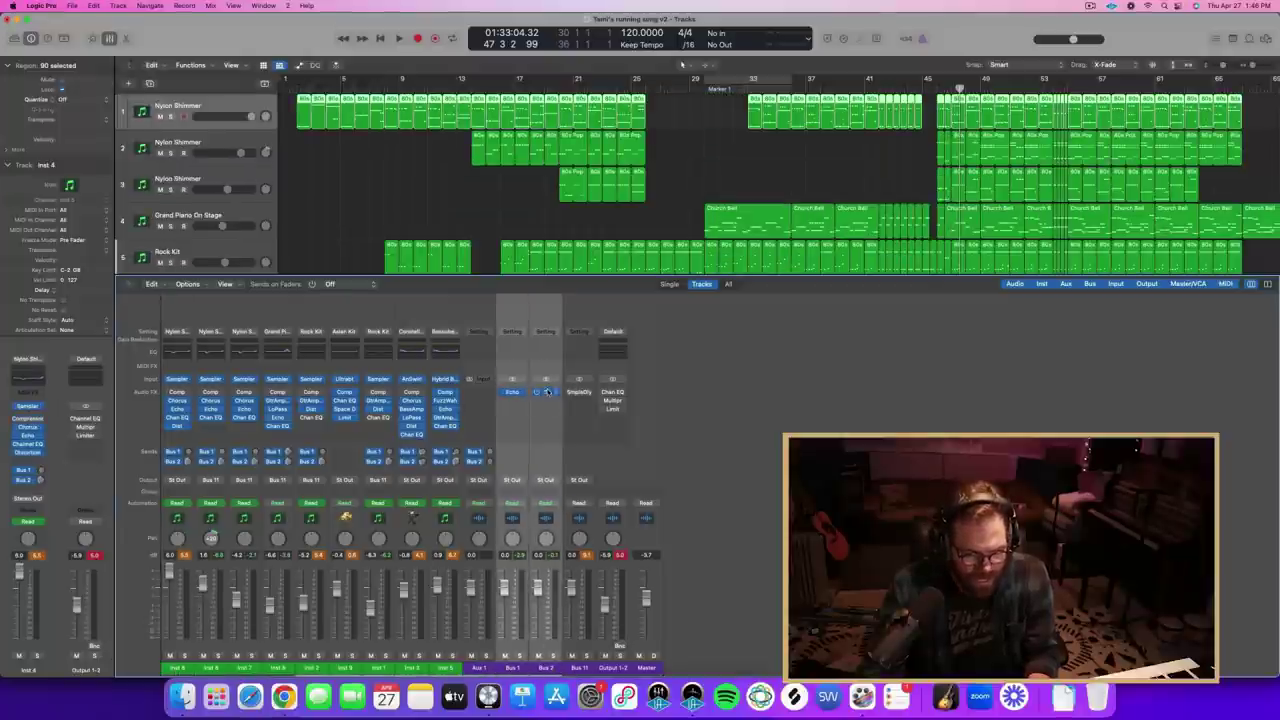
# - Open the PlatinumVerb on Bus 2, try its Mix at 0 %, return it to 100 % and close the plug-in
pyautogui.click(543, 670)
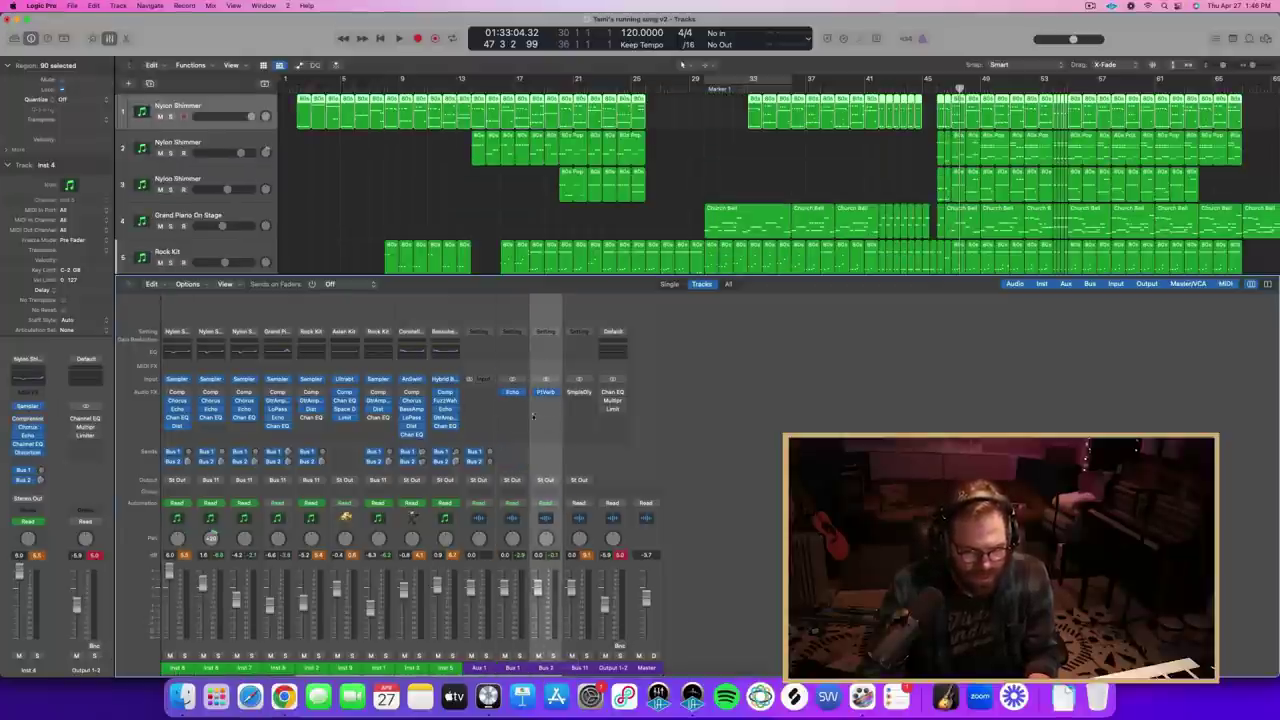
pyautogui.click(544, 394)
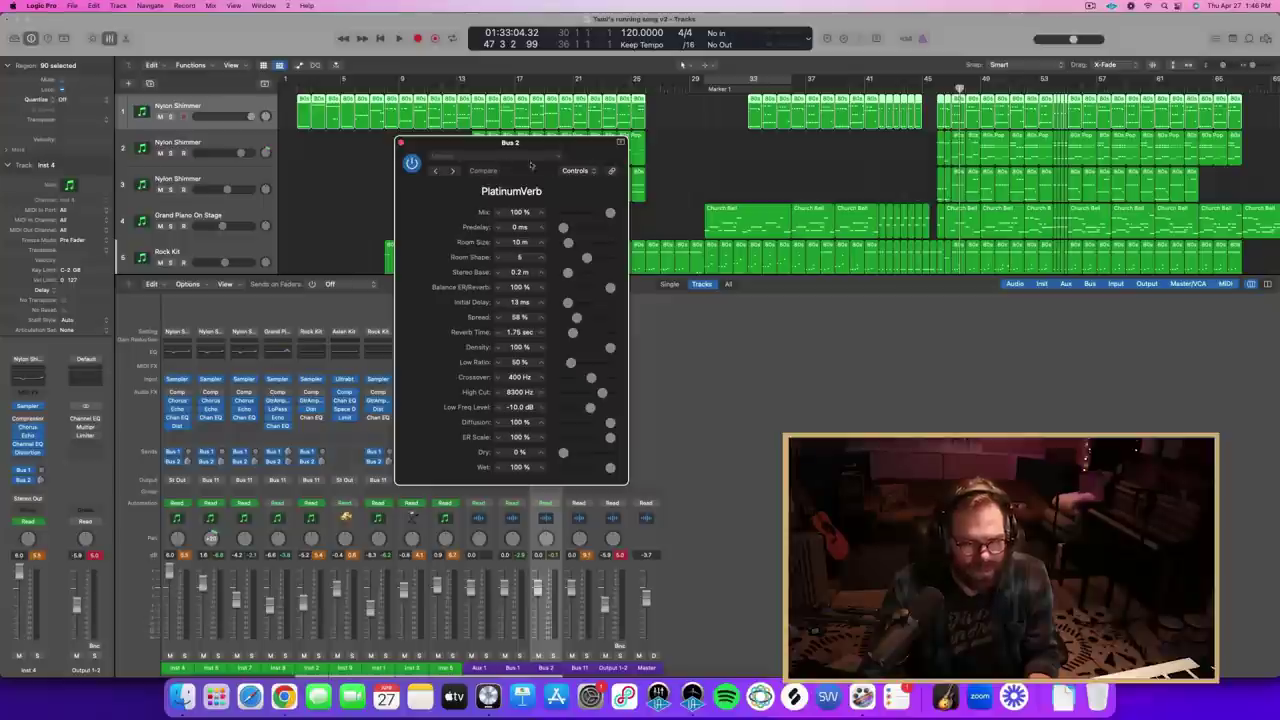
pyautogui.moveTo(542, 146); pyautogui.dragTo(796, 262)
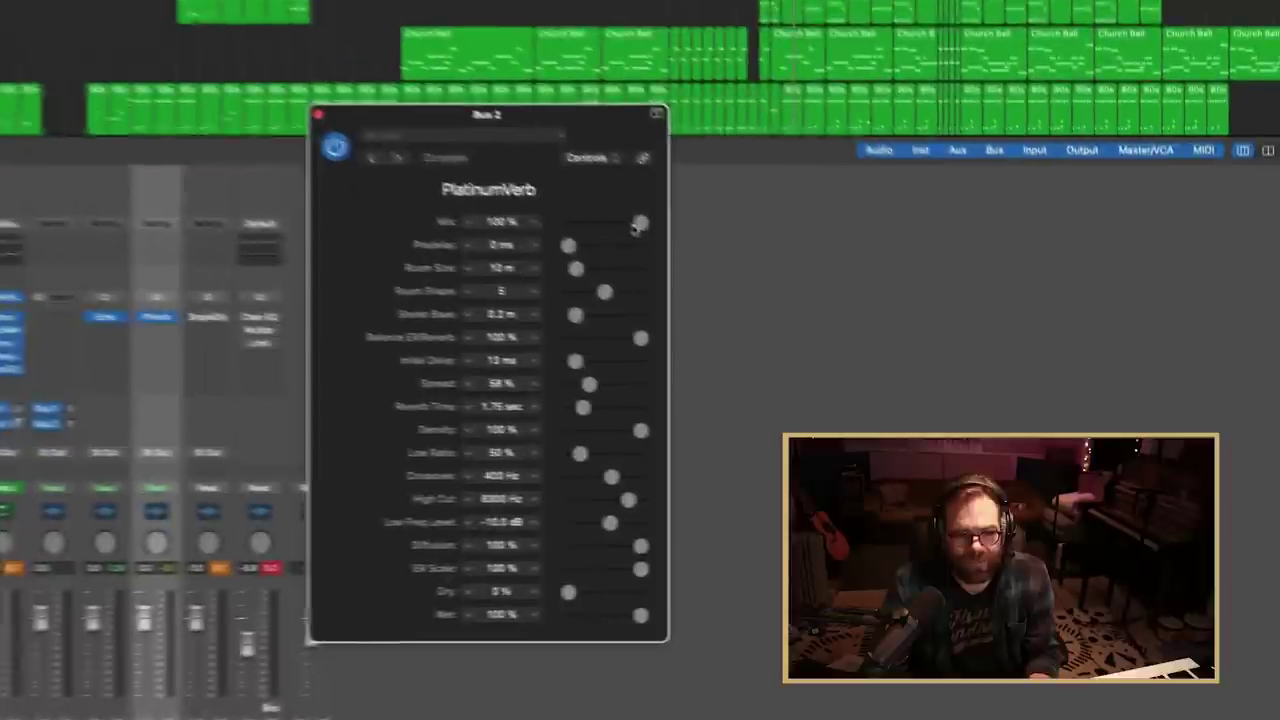
pyautogui.moveTo(859, 331); pyautogui.dragTo(828, 332)
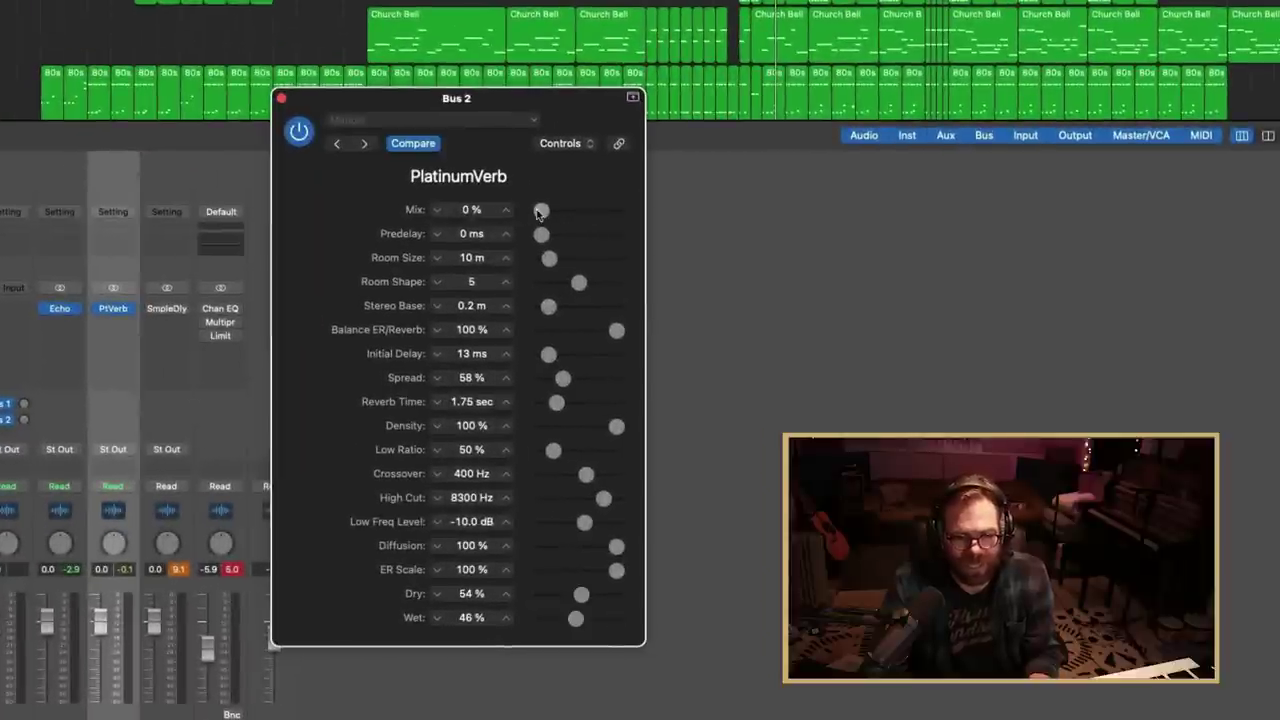
pyautogui.moveTo(600, 211); pyautogui.dragTo(617, 212)
pyautogui.click(281, 98)
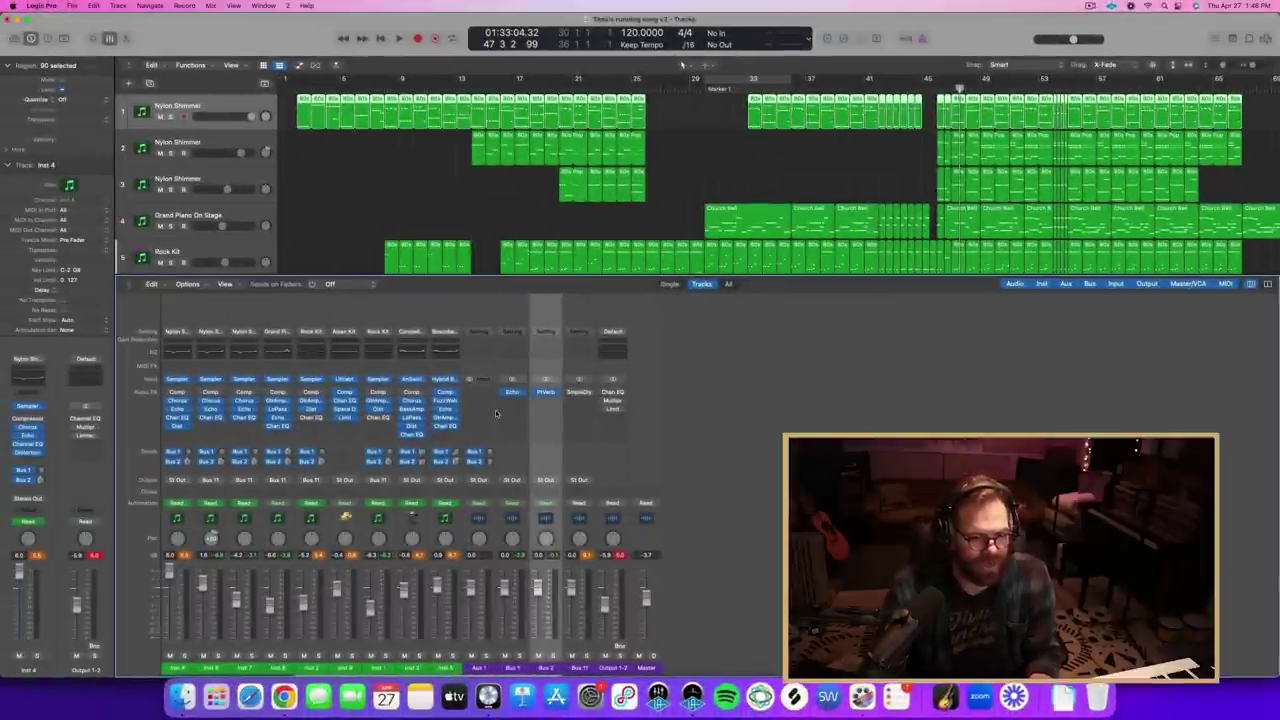
# - Stop playback and select all the instrument channel strips in the mixer, from Inst 4 through Inst 5
pyautogui.moveTo(178, 668); pyautogui.dragTo(440, 672)
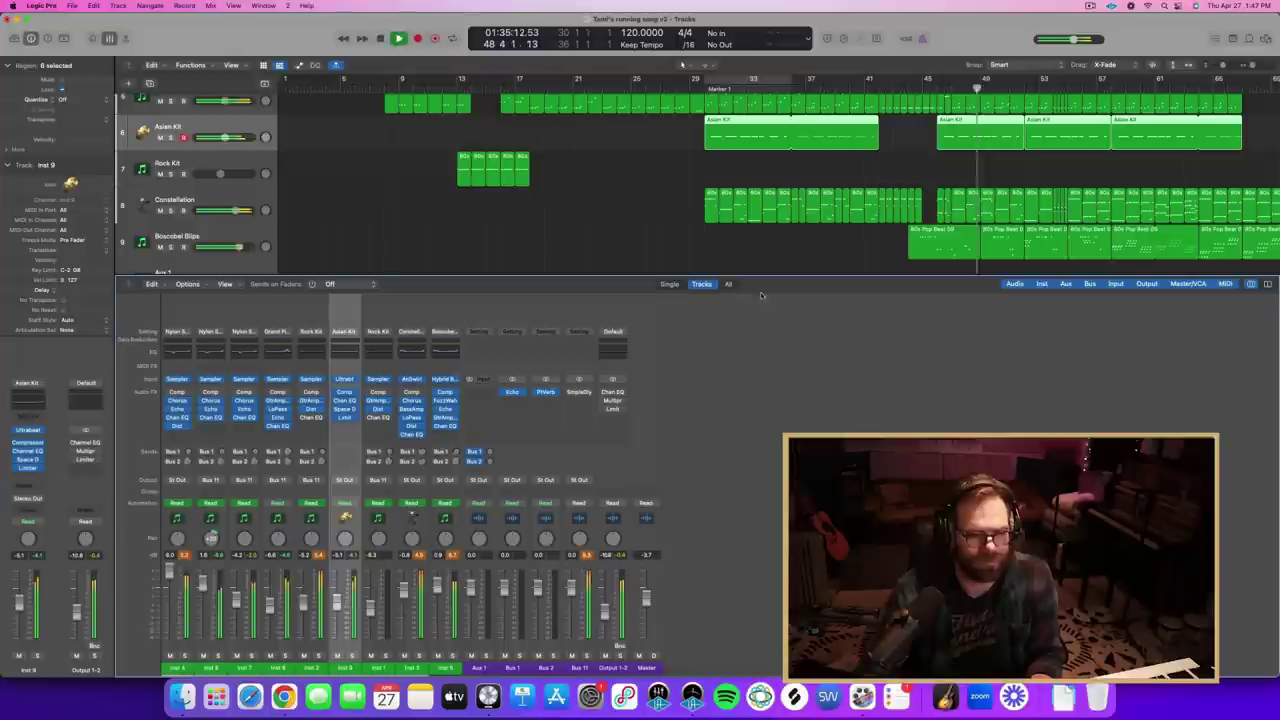
pyautogui.press('space')
pyautogui.moveTo(178, 669); pyautogui.dragTo(449, 668)
pyautogui.click(411, 668)
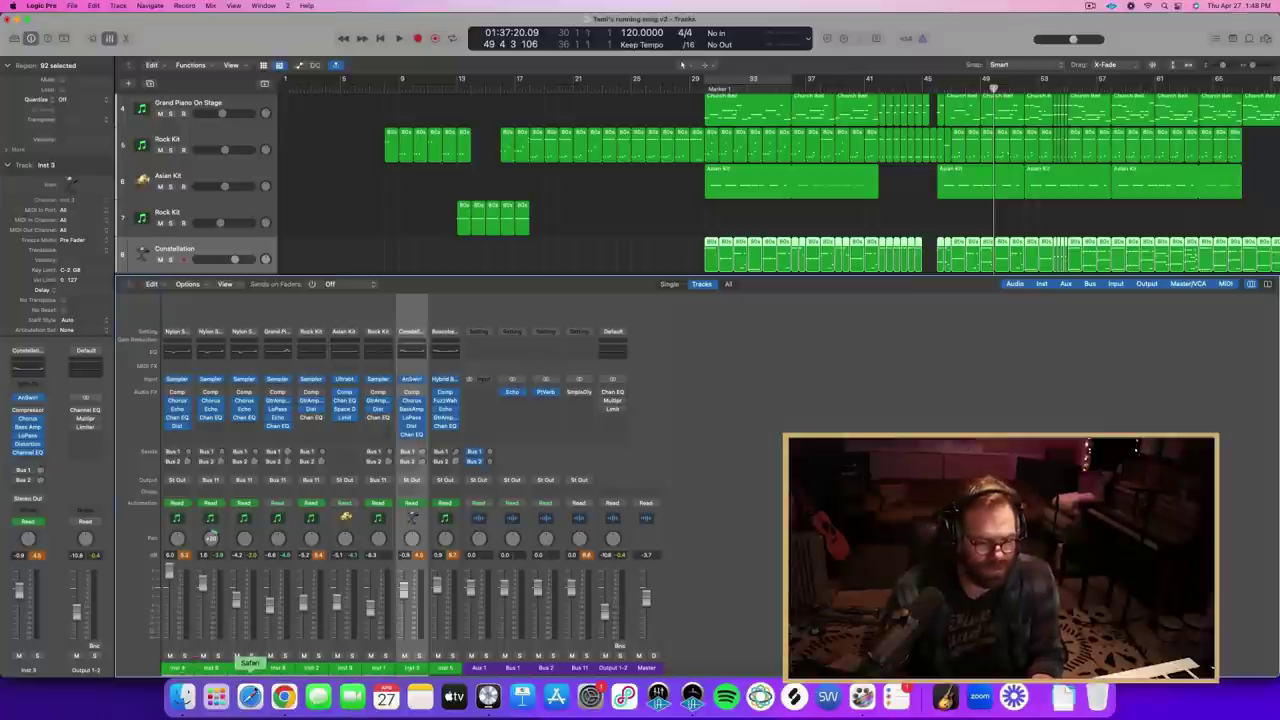
pyautogui.keyDown('shift'); pyautogui.click(181, 668); pyautogui.keyUp('shift')
pyautogui.keyDown('shift'); pyautogui.click(450, 668); pyautogui.keyUp('shift')
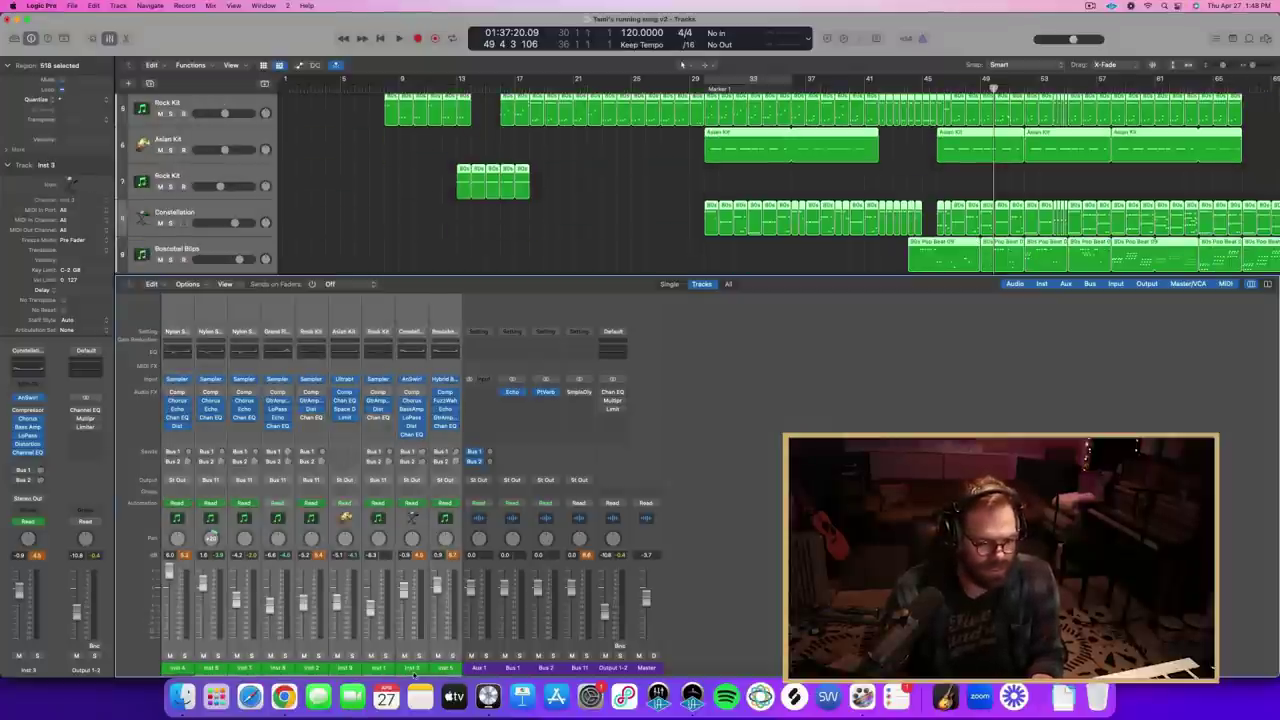
pyautogui.click(414, 670)
pyautogui.click(446, 668)
pyautogui.keyDown('shift'); pyautogui.click(180, 668); pyautogui.keyUp('shift')
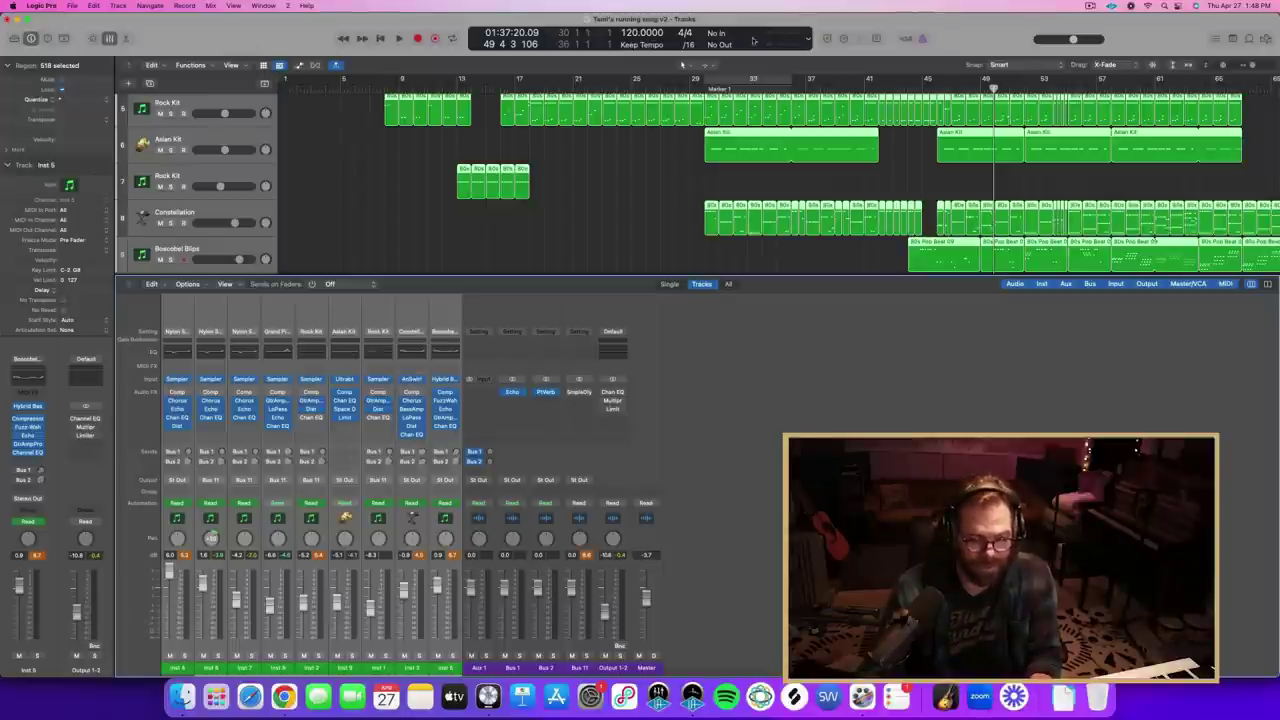
# - Move the playhead to bar 46 and play the section repeatedly to compare the mix with reverb on and off
pyautogui.scroll(2, 775, 170)
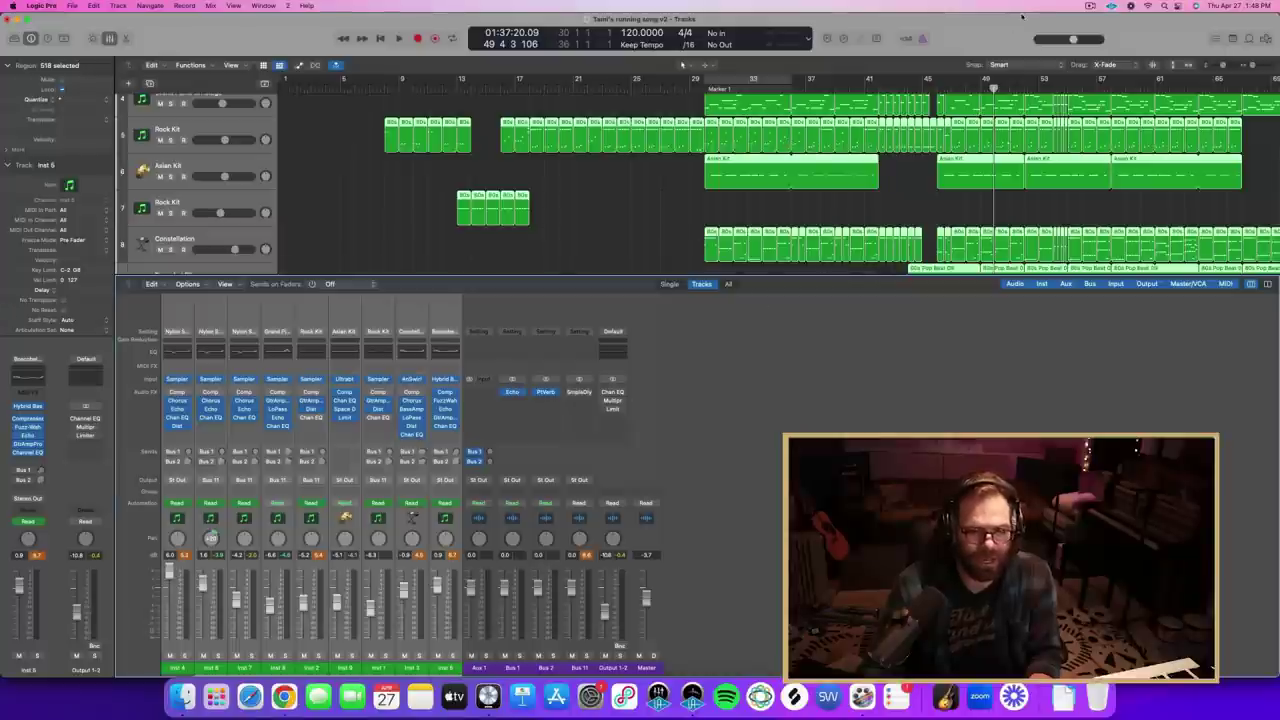
pyautogui.click(938, 86)
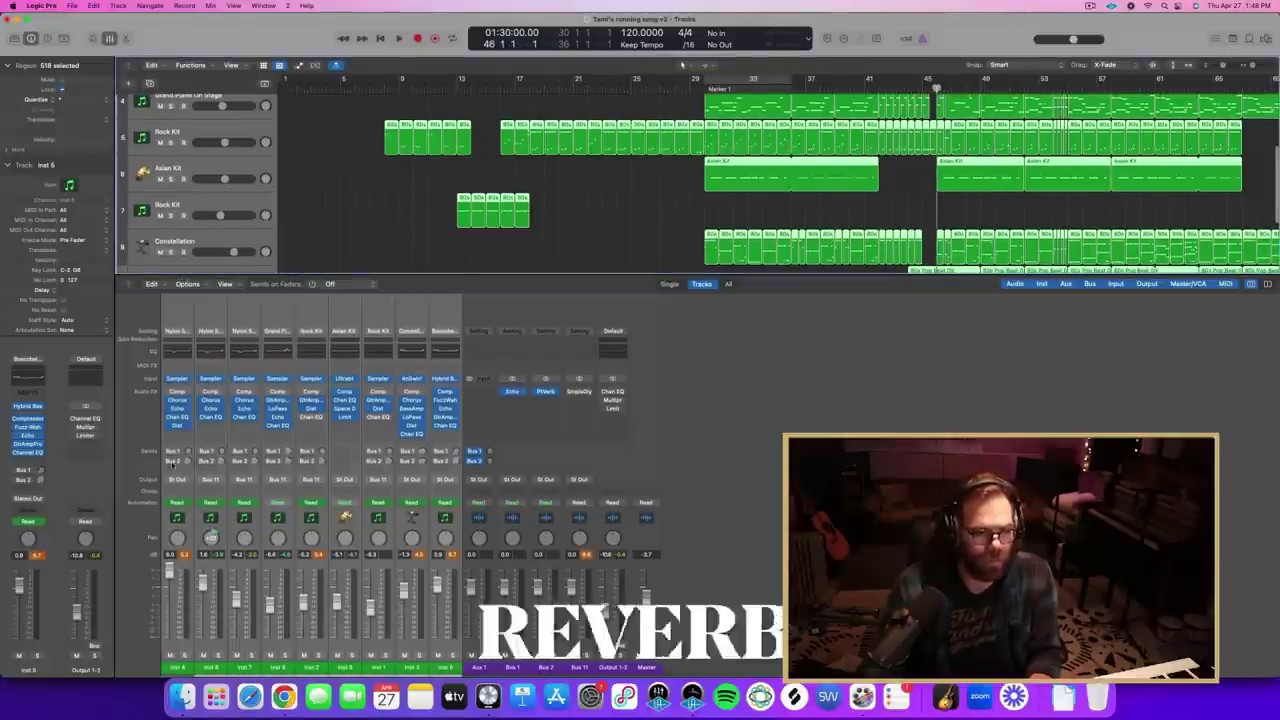
pyautogui.press('space')
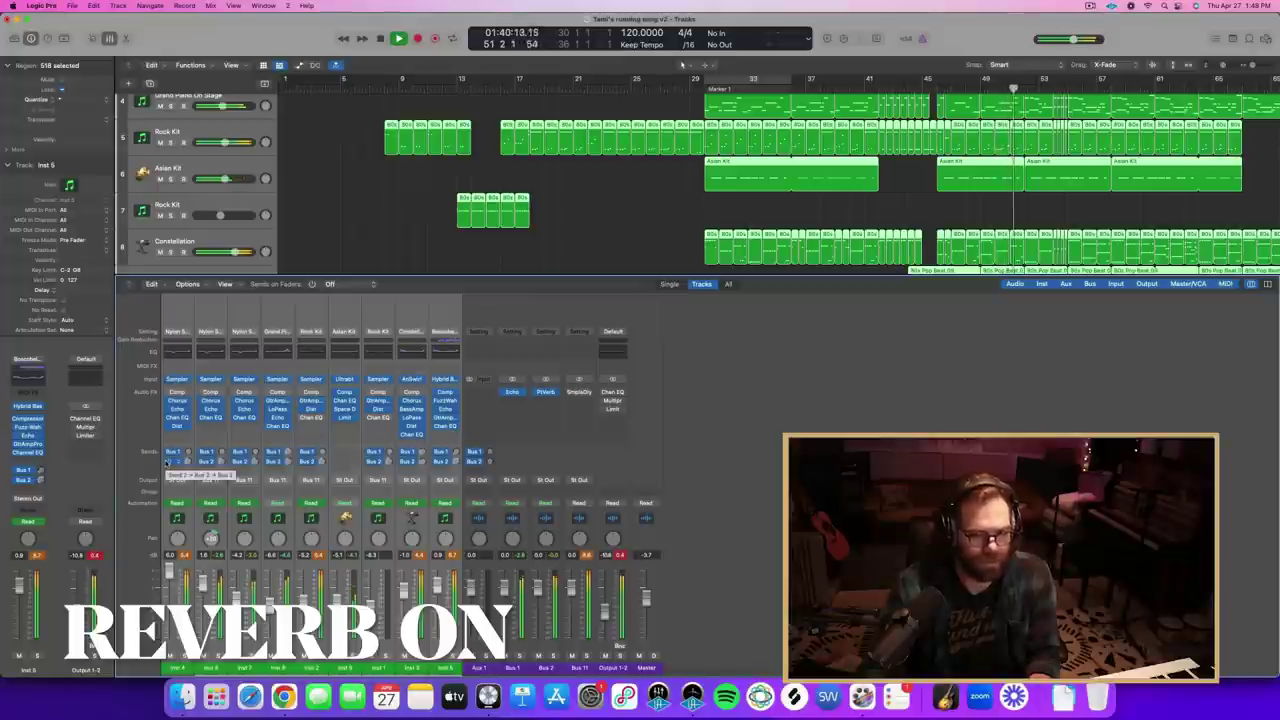
pyautogui.press('space')
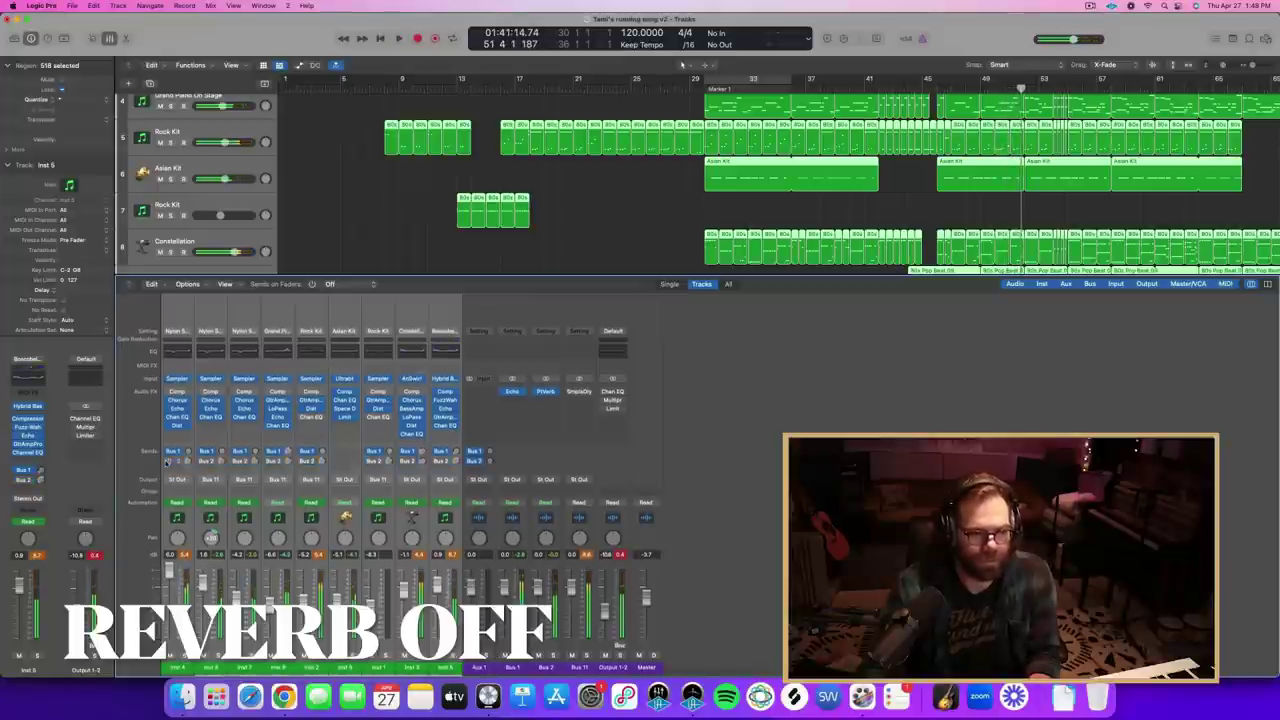
pyautogui.press('space')
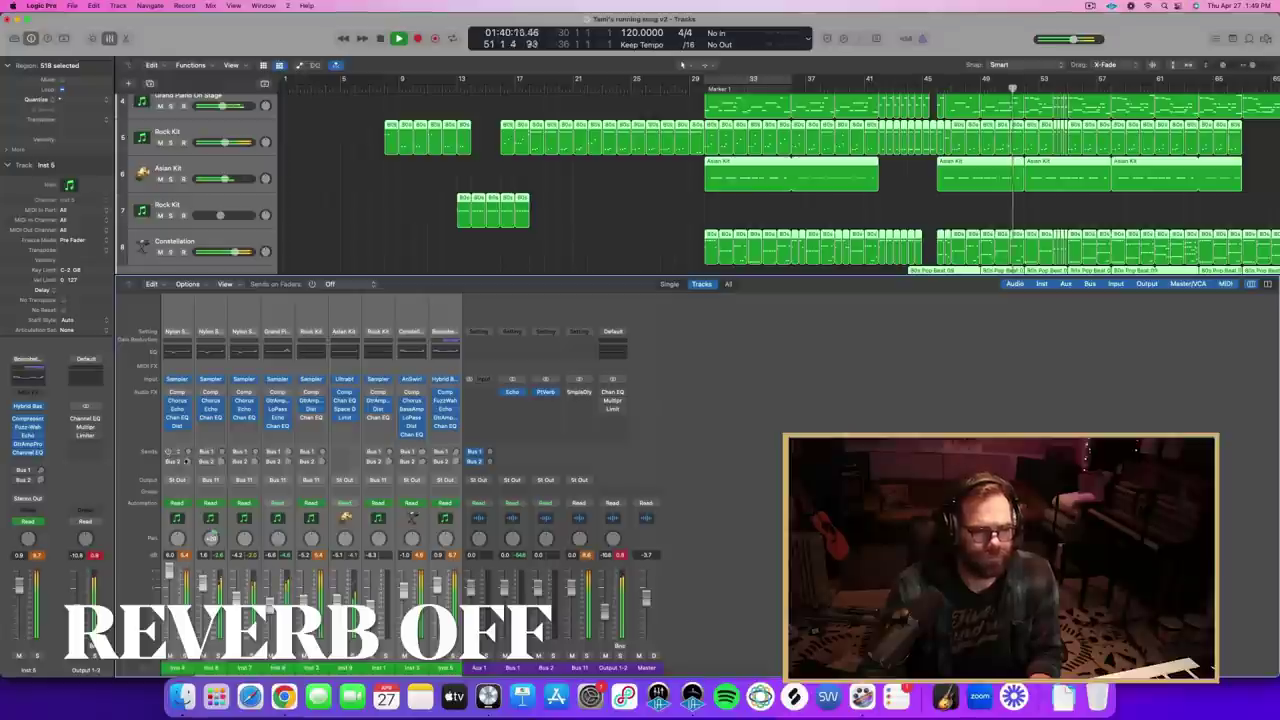
pyautogui.press('space')
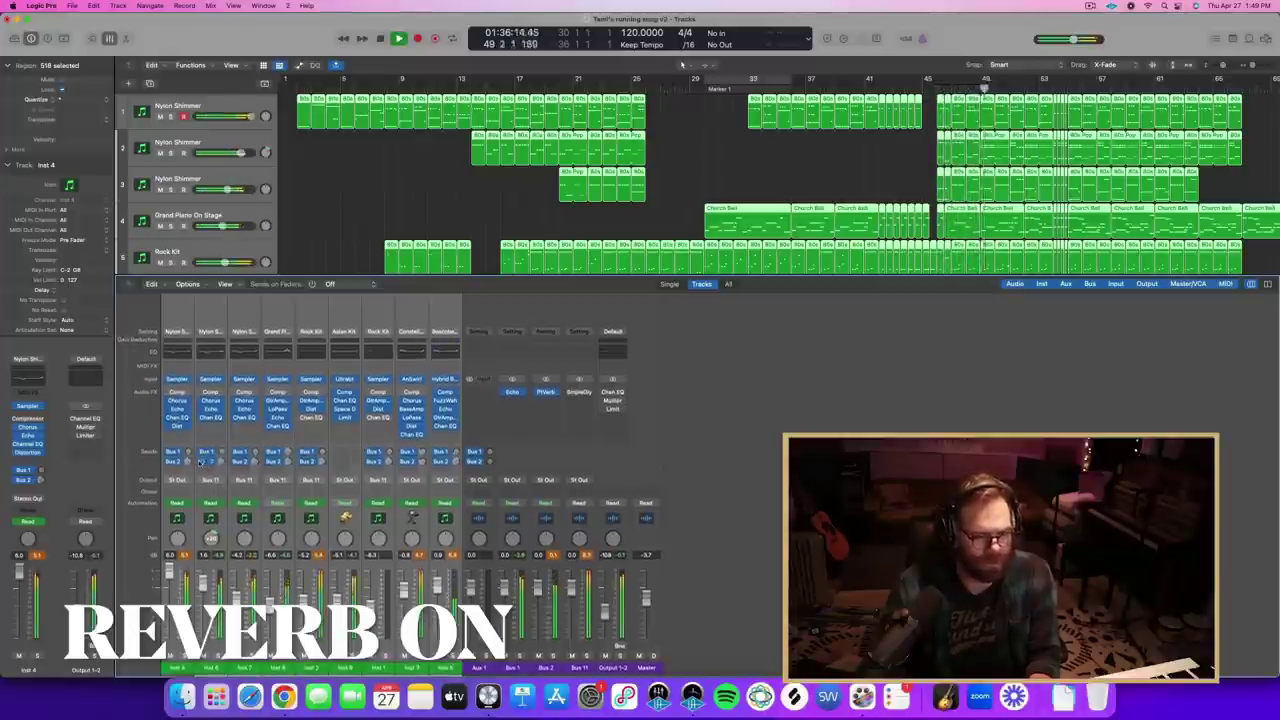
pyautogui.press('space')
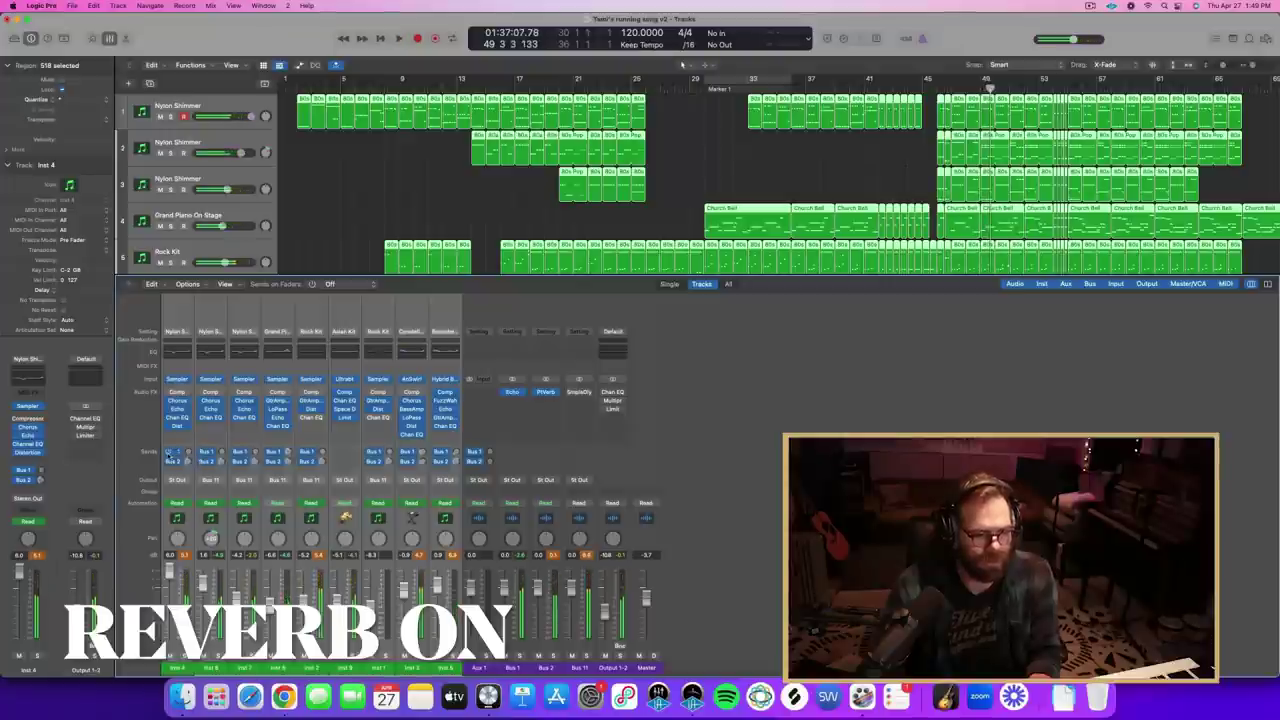
# - Bypass the bus sends on the selected instrument channels and play the section without reverb
pyautogui.click(168, 452)
pyautogui.press('space')
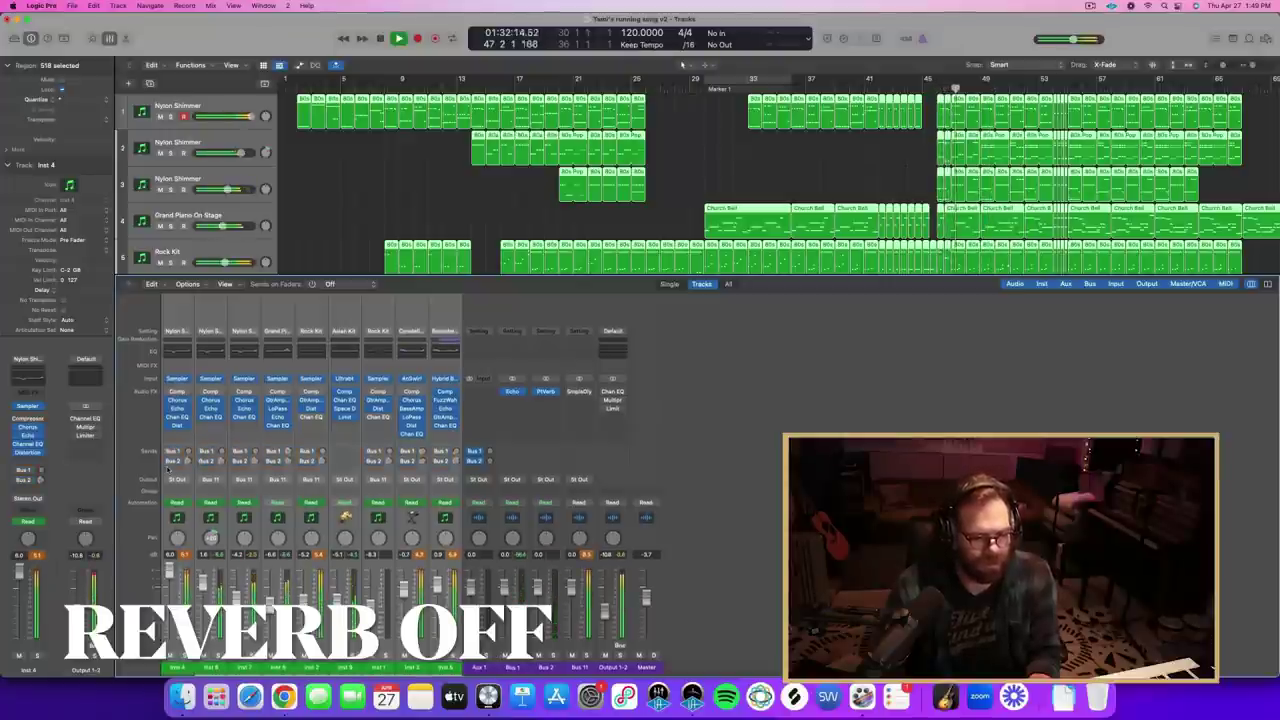
pyautogui.press('space')
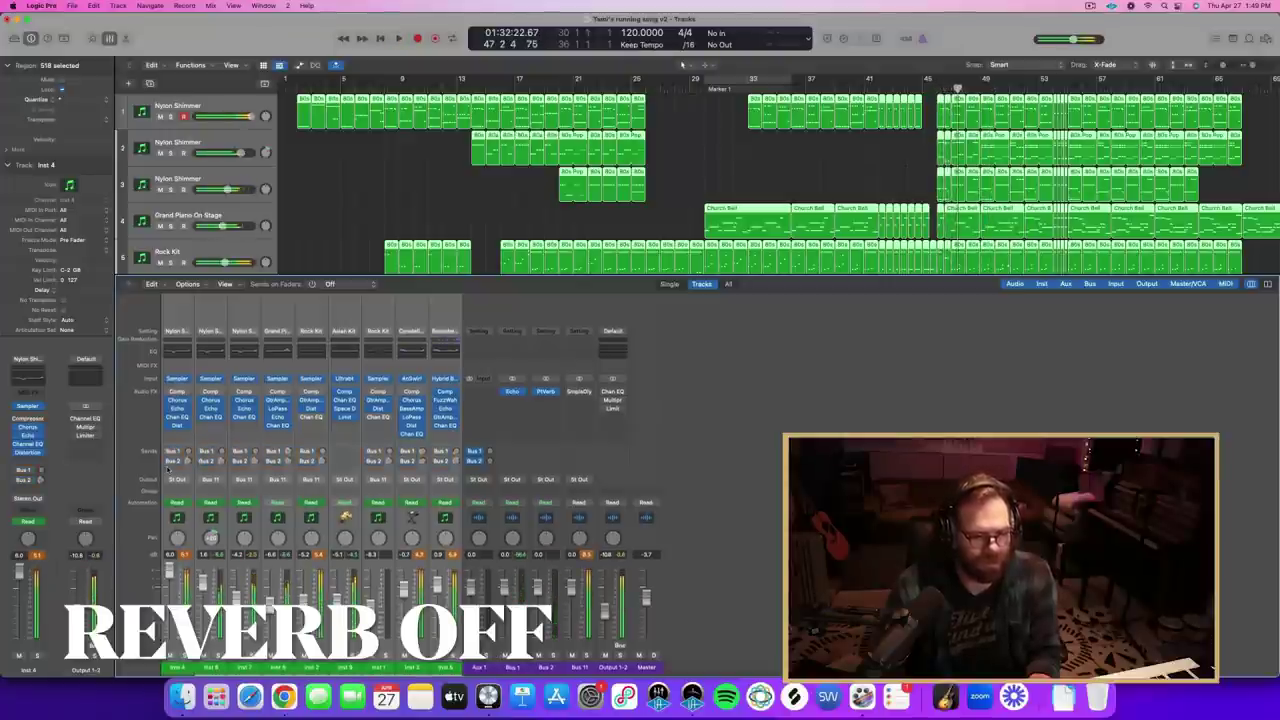
# - Reselect all instrument channels, lower their Bus 2 reverb sends together, Inst 4 to about -20.3 dB, and play the section
pyautogui.click(452, 668)
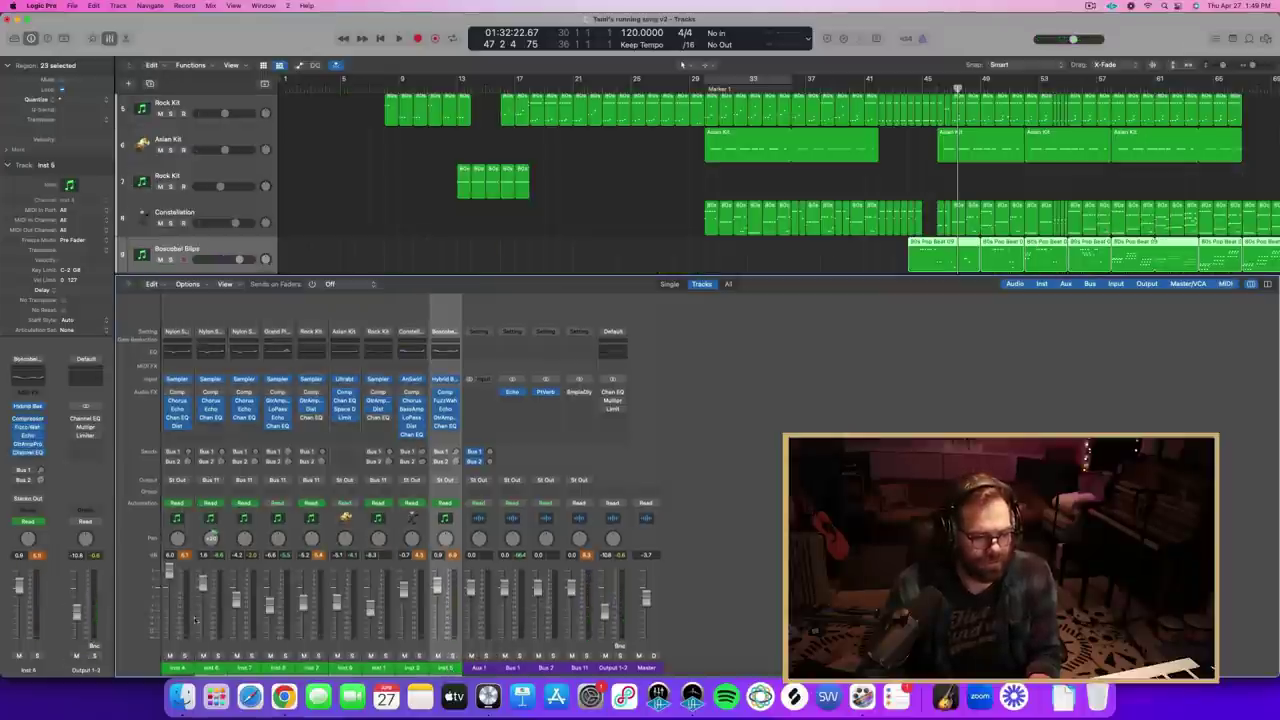
pyautogui.keyDown('shift'); pyautogui.click(178, 667); pyautogui.keyUp('shift')
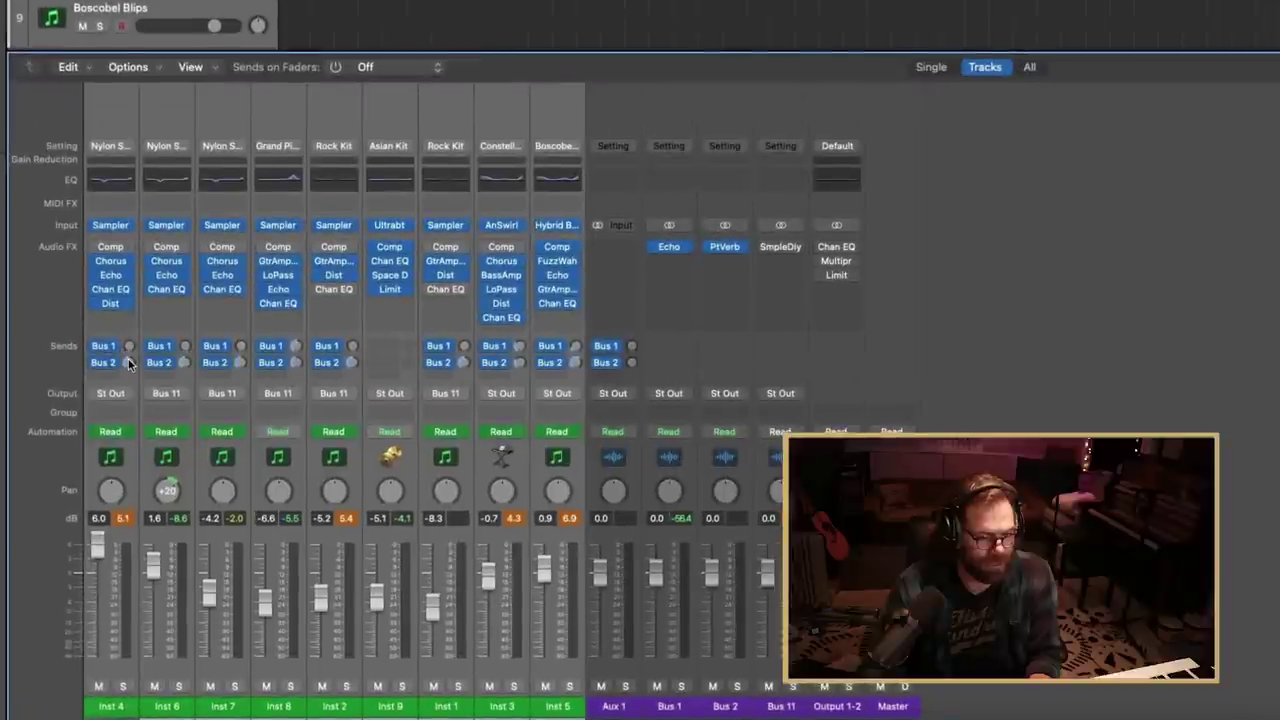
pyautogui.moveTo(128, 364); pyautogui.dragTo(131, 387)
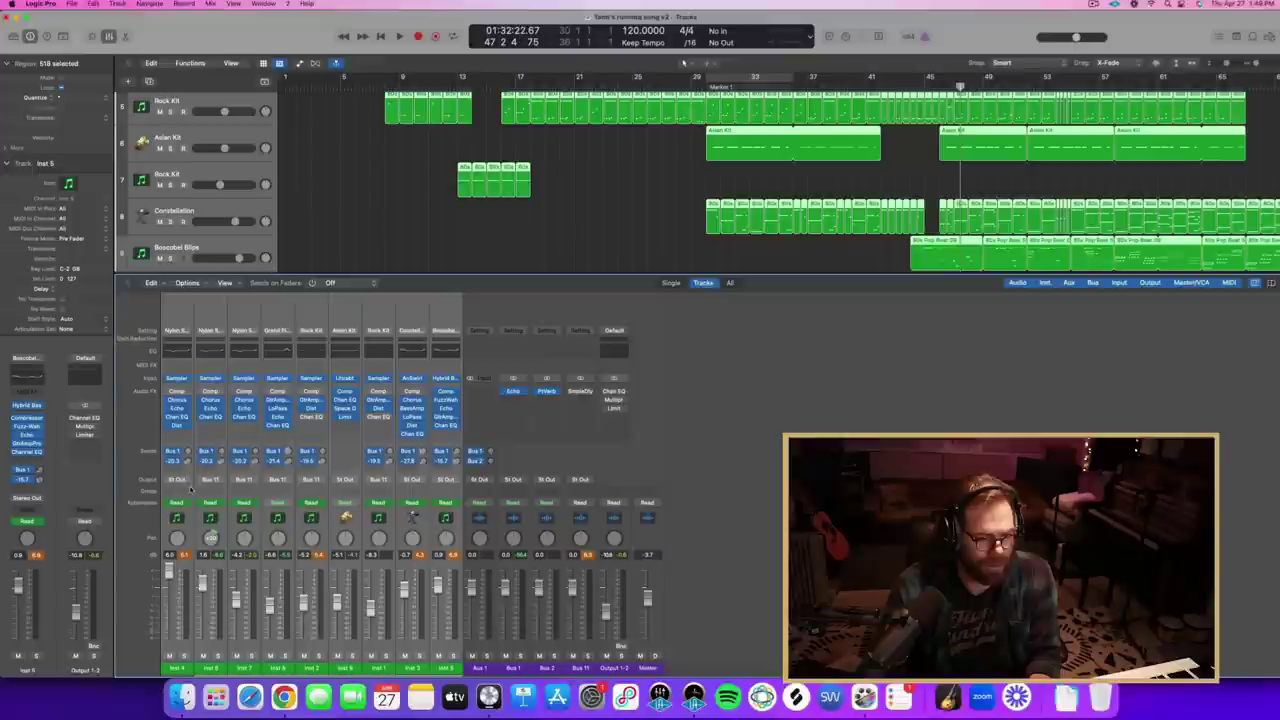
pyautogui.press('space')
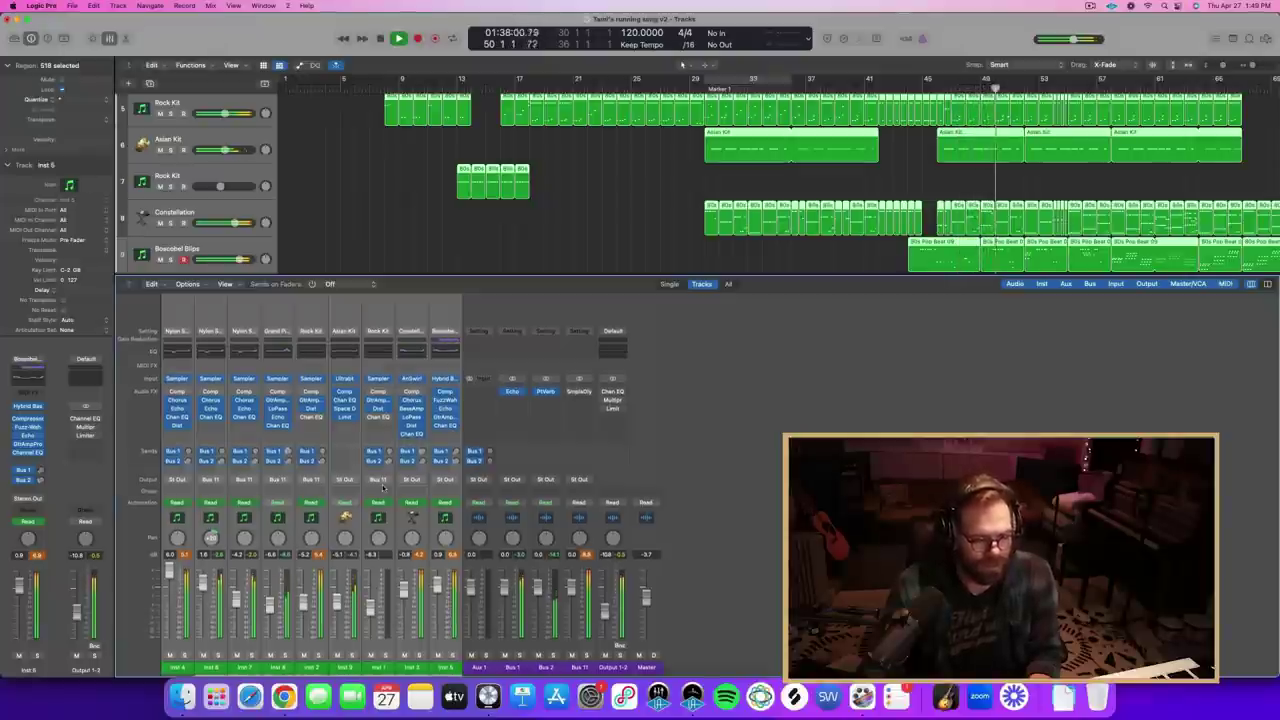
pyautogui.press('space')
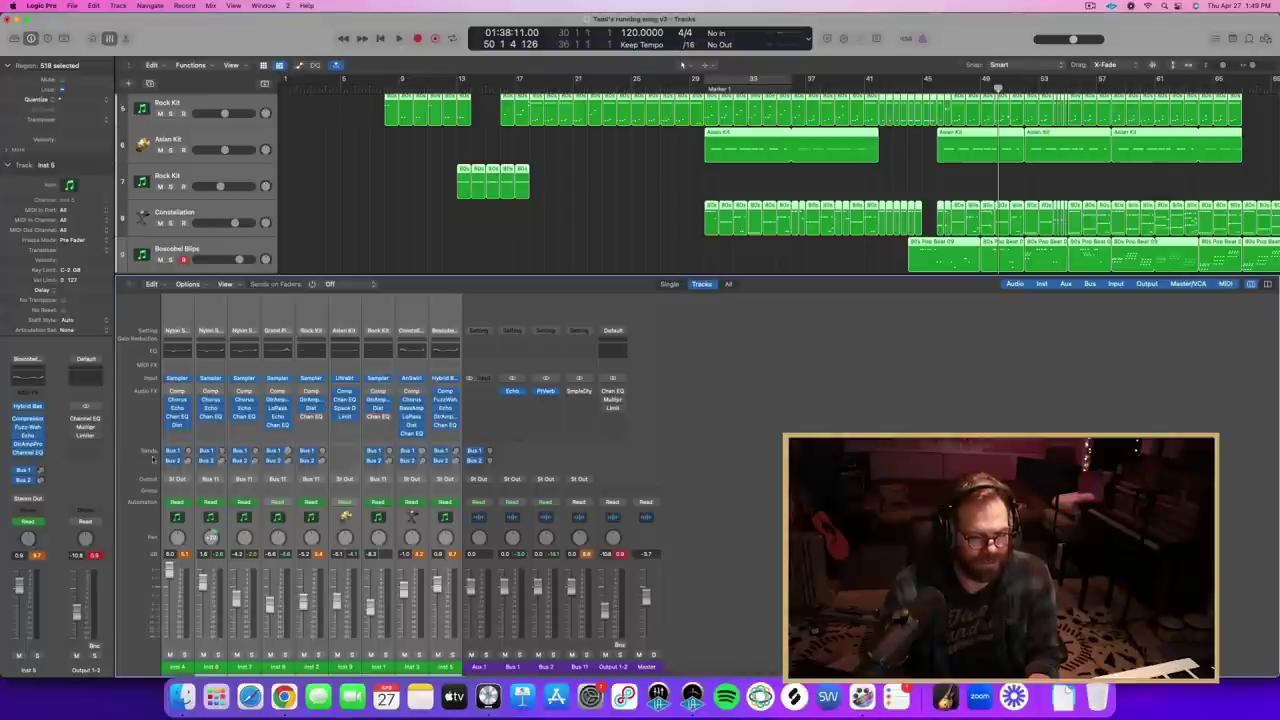
# - Select the Bus 2, Inst 8 and Inst 3 (Constellation) channels in turn, and bypass the bus sends on Inst 3
pyautogui.click(519, 669)
pyautogui.click(547, 669)
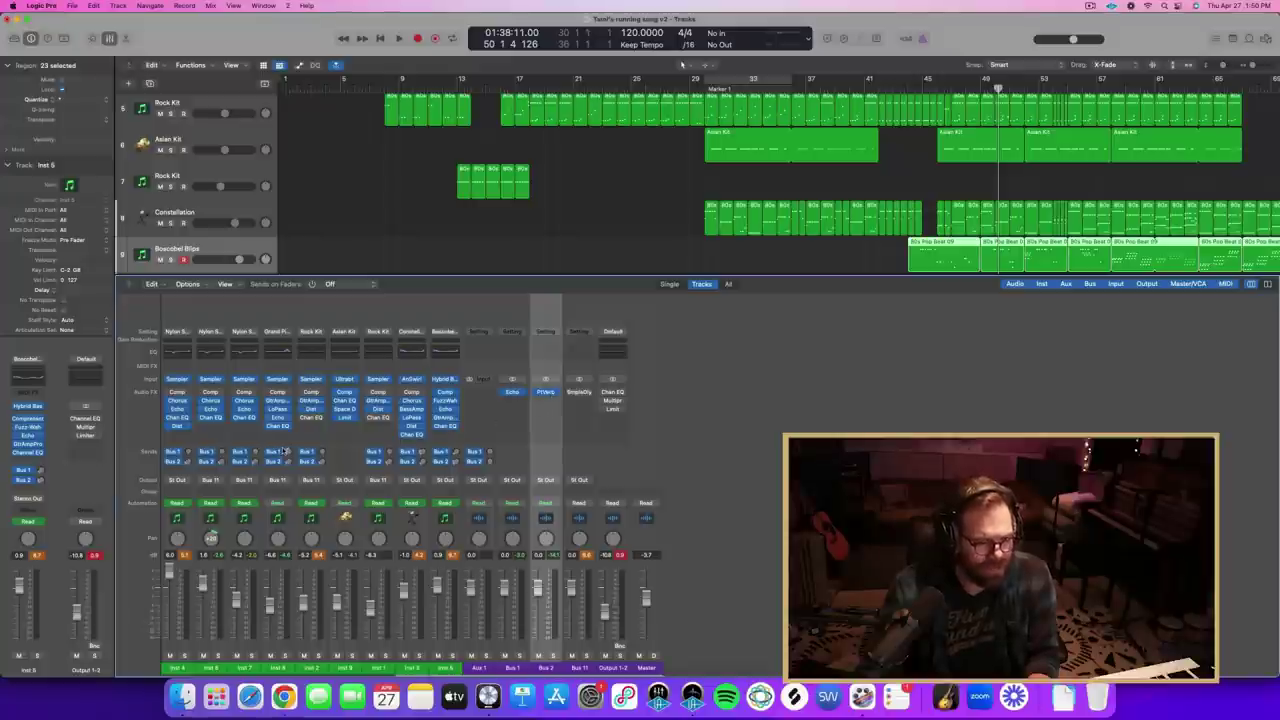
pyautogui.click(283, 668)
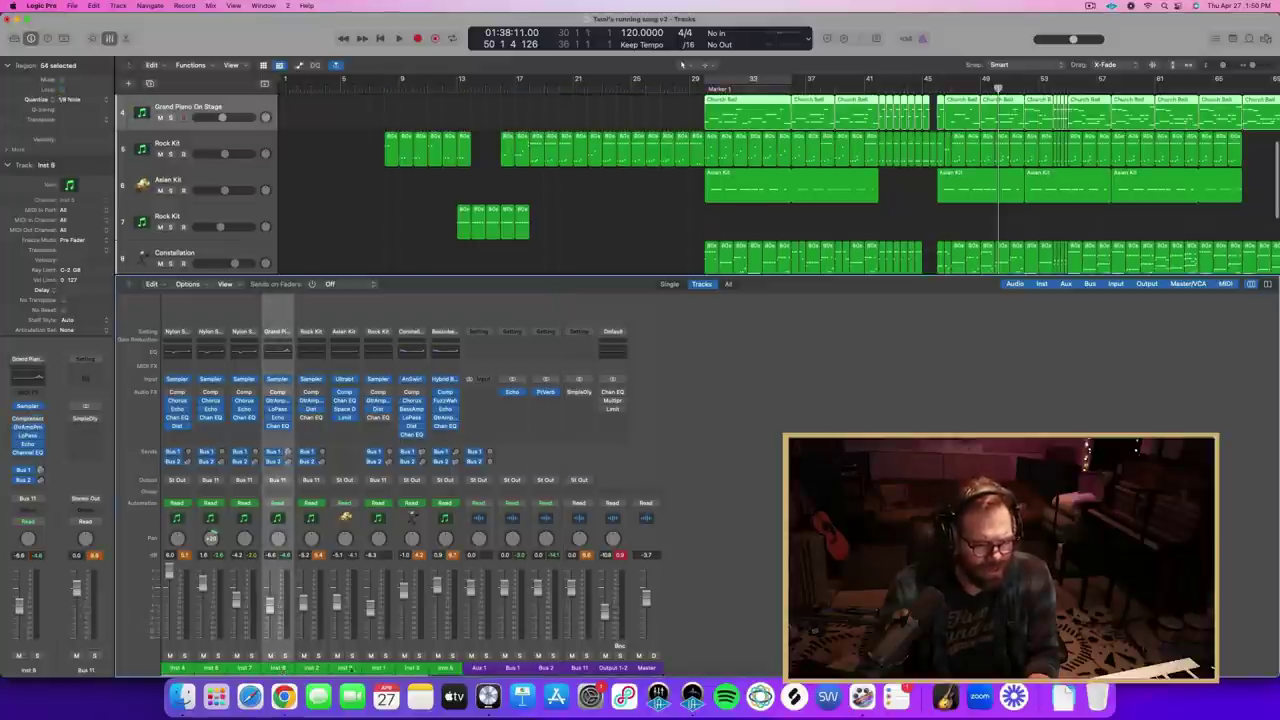
pyautogui.click(399, 668)
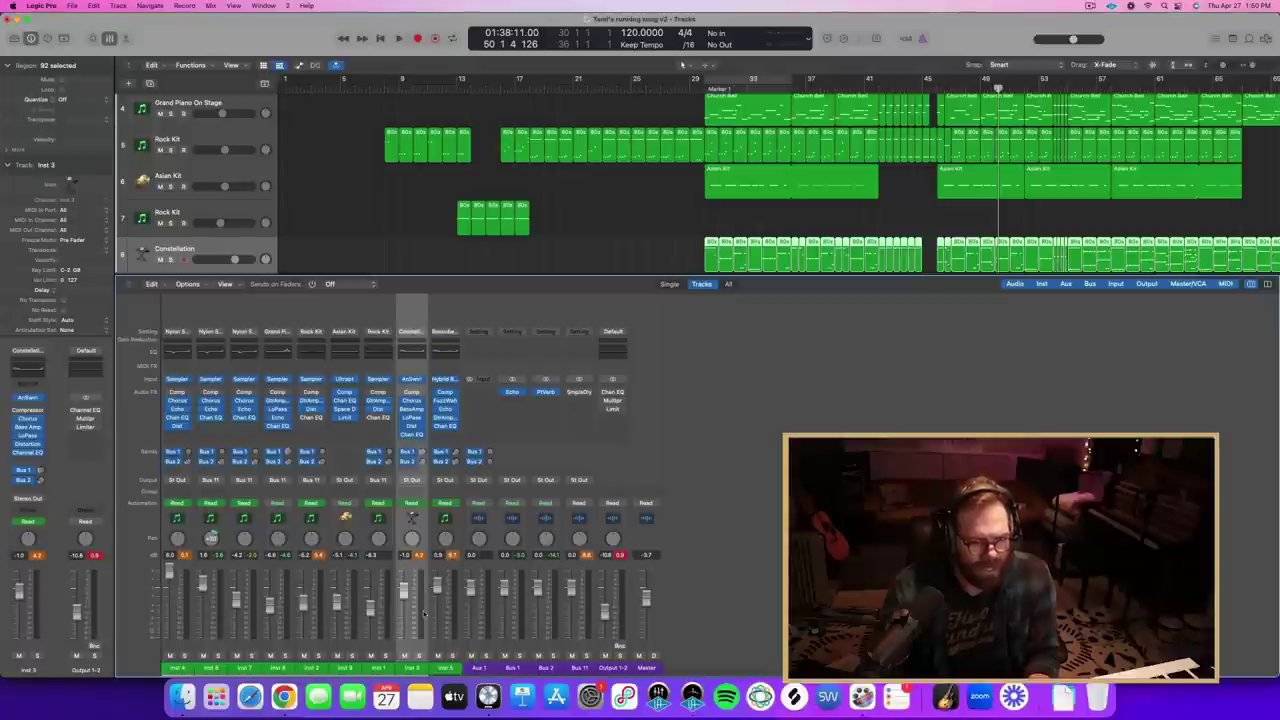
pyautogui.scroll(-1, 390, 255)
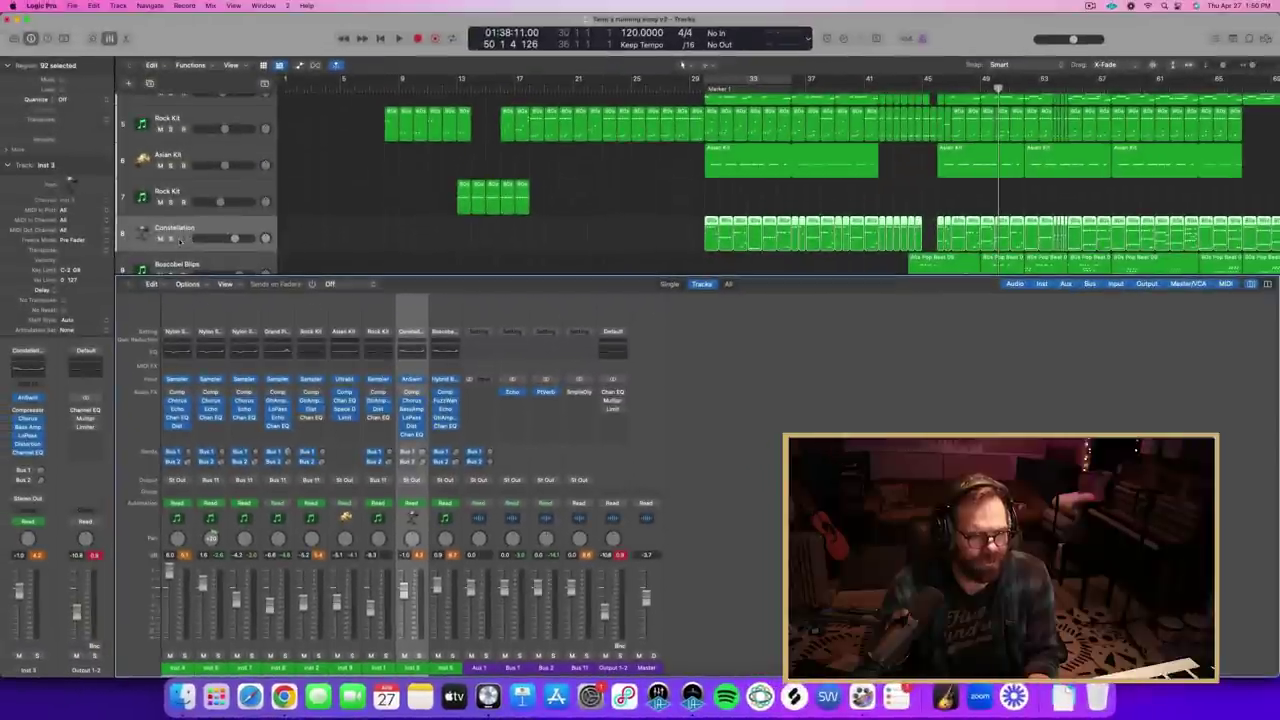
# - Solo the Constellation track, play it from bar 46 to hear it without reverb, and unsolo it
pyautogui.click(83, 18)
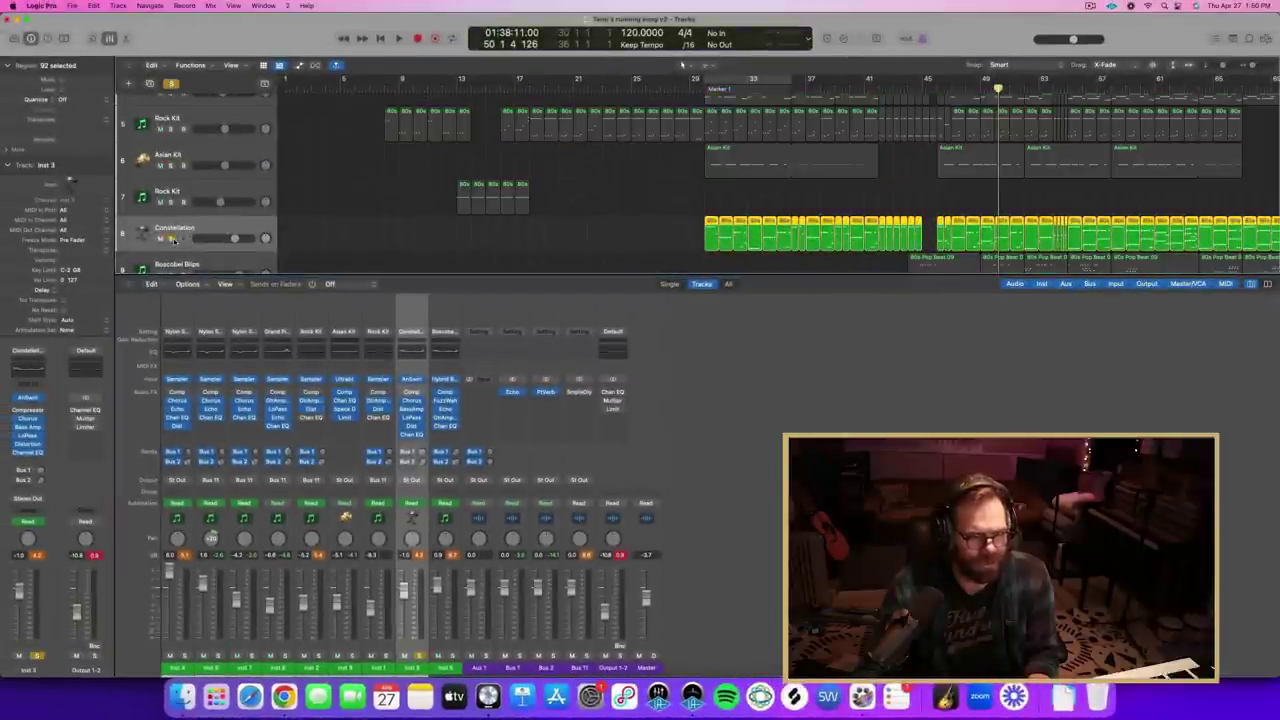
pyautogui.press('space')
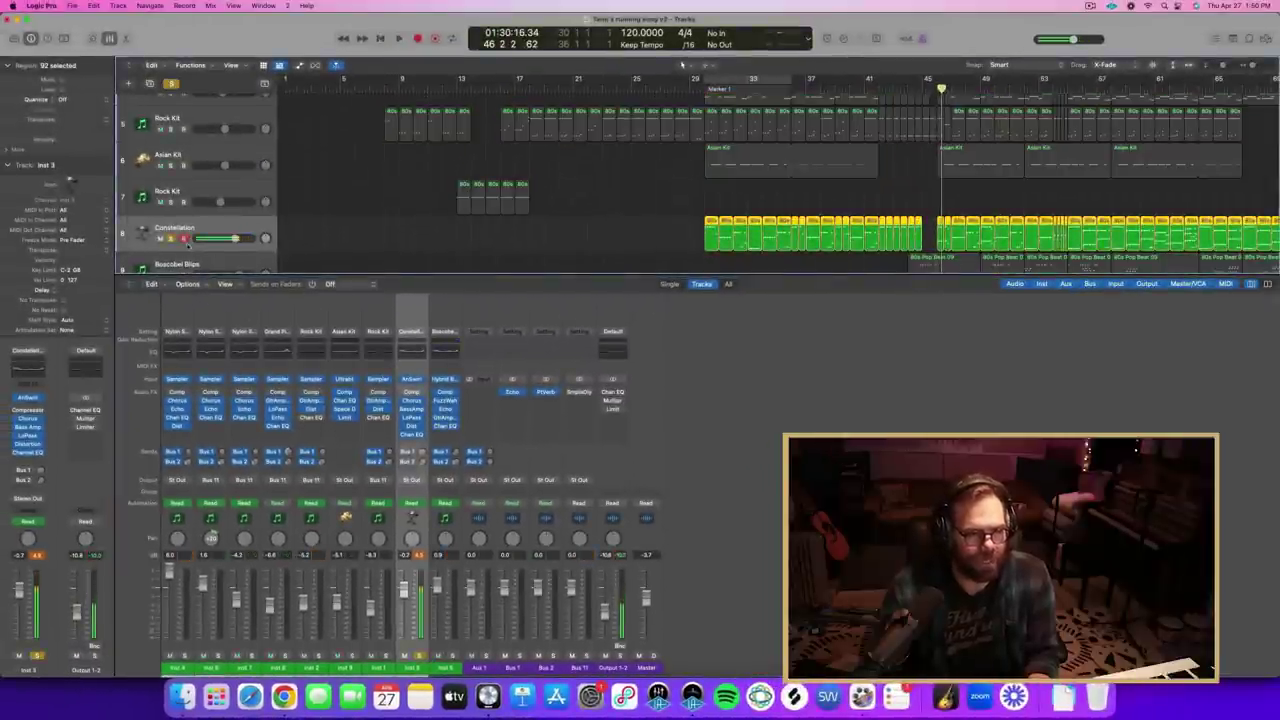
pyautogui.click(172, 238)
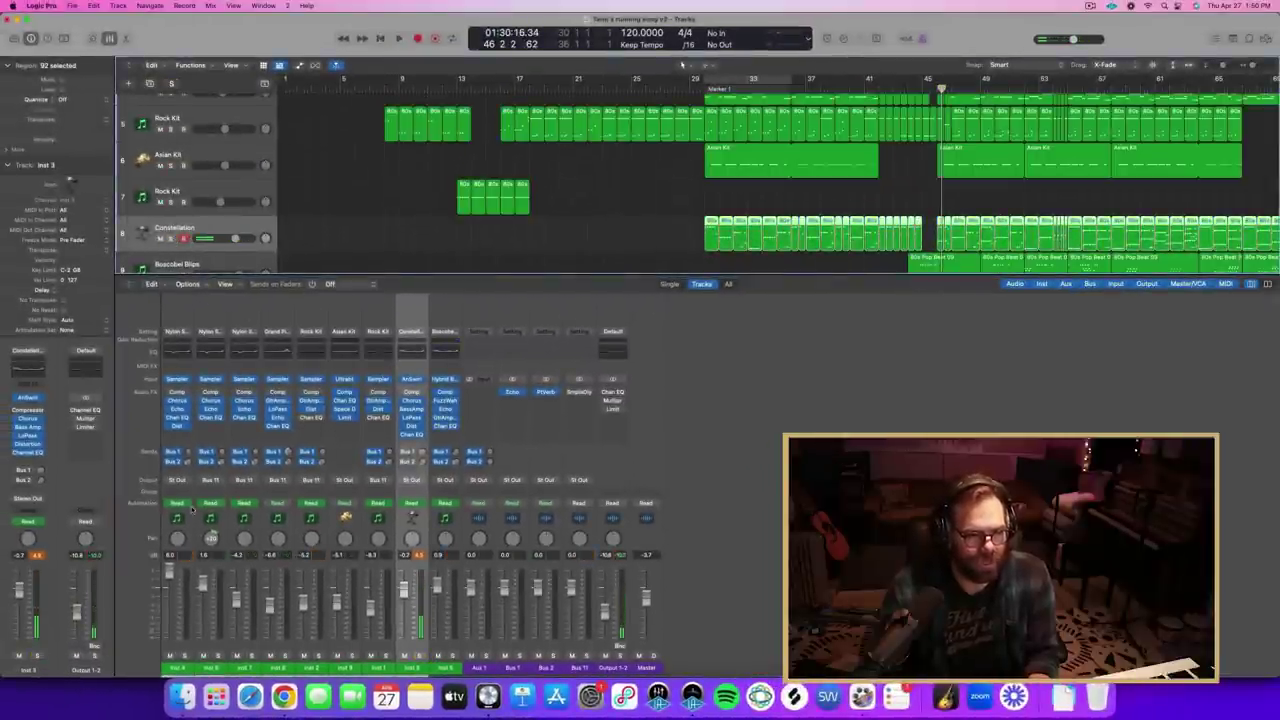
# - Select the instrument channels, set their Bus 2 sends together with Inst 4 at about -17 dB, and play the section
pyautogui.moveTo(186, 669); pyautogui.dragTo(455, 673)
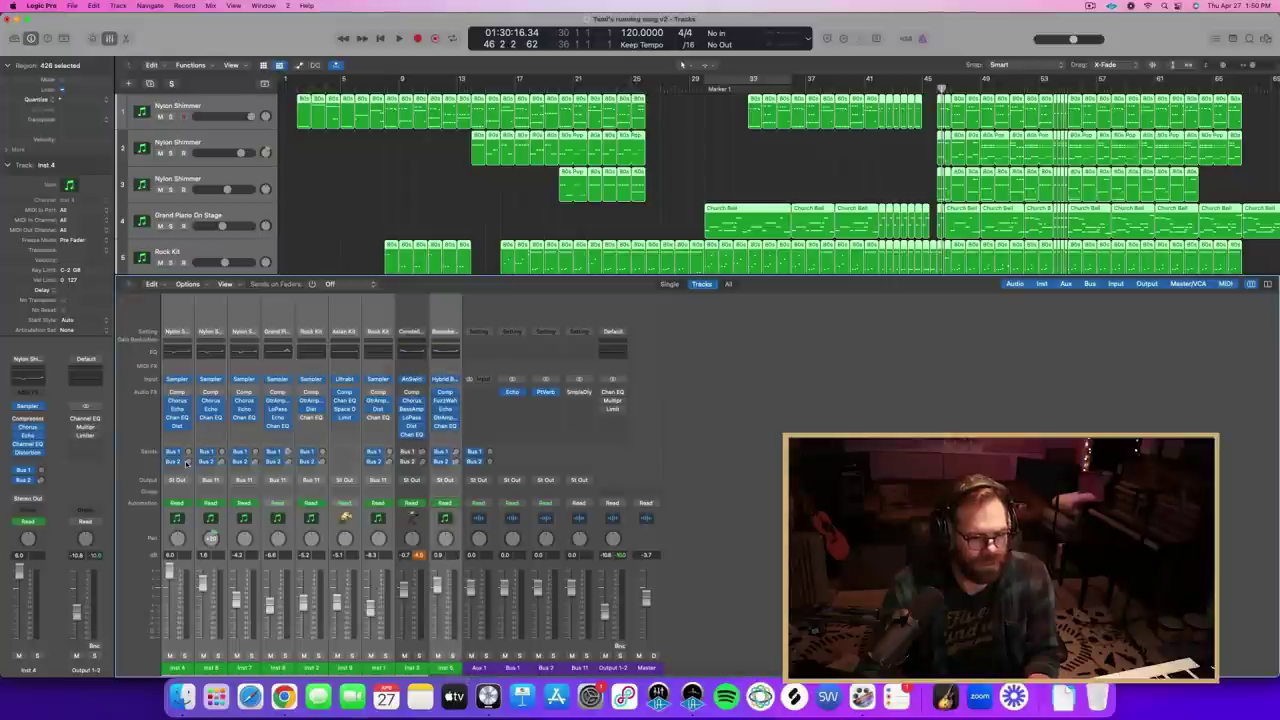
pyautogui.moveTo(187, 463); pyautogui.dragTo(187, 461)
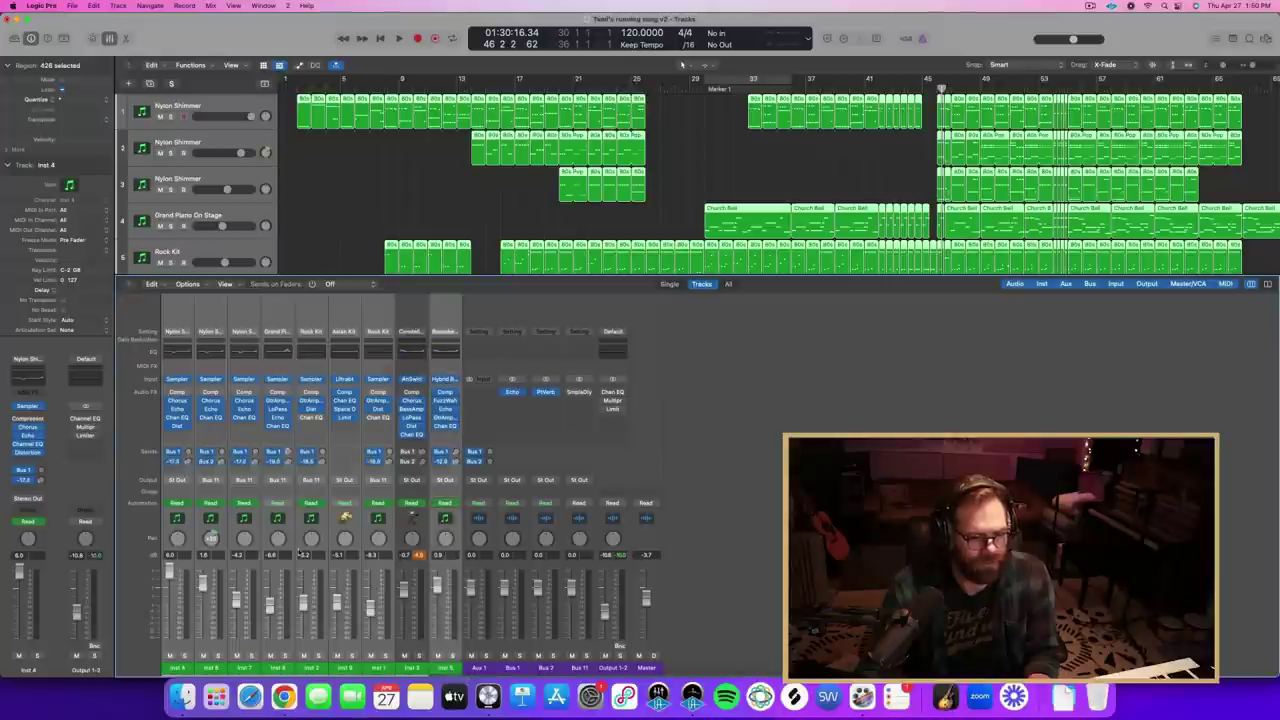
pyautogui.press('space')
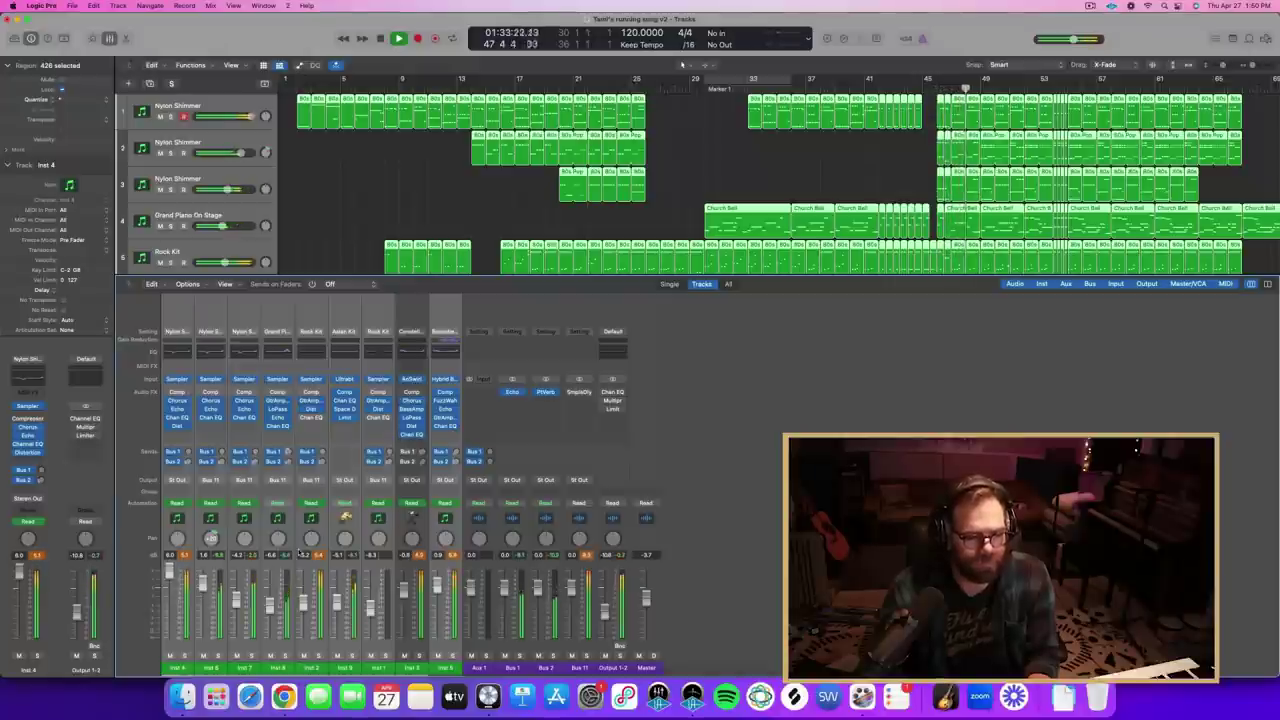
pyautogui.press('space')
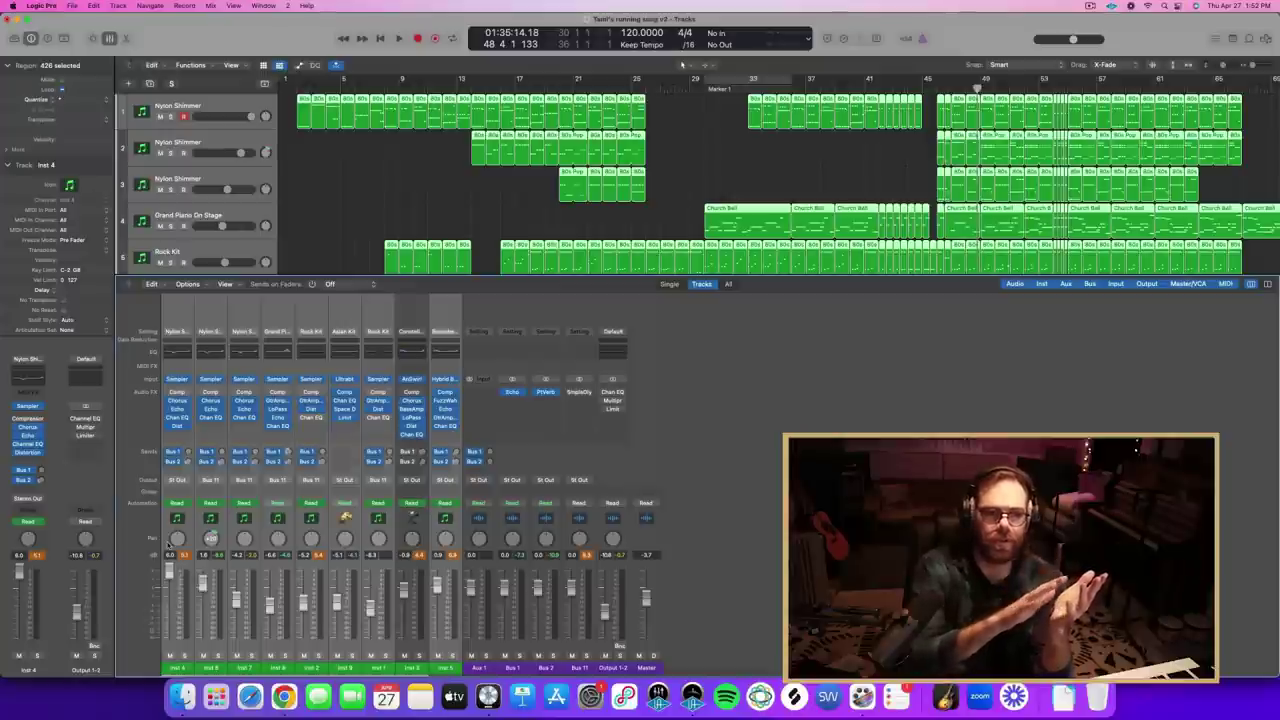
# - Select the Constellation channel and play the song while comparing its Bus 1 and Bus 2 sends on and off
pyautogui.click(411, 666)
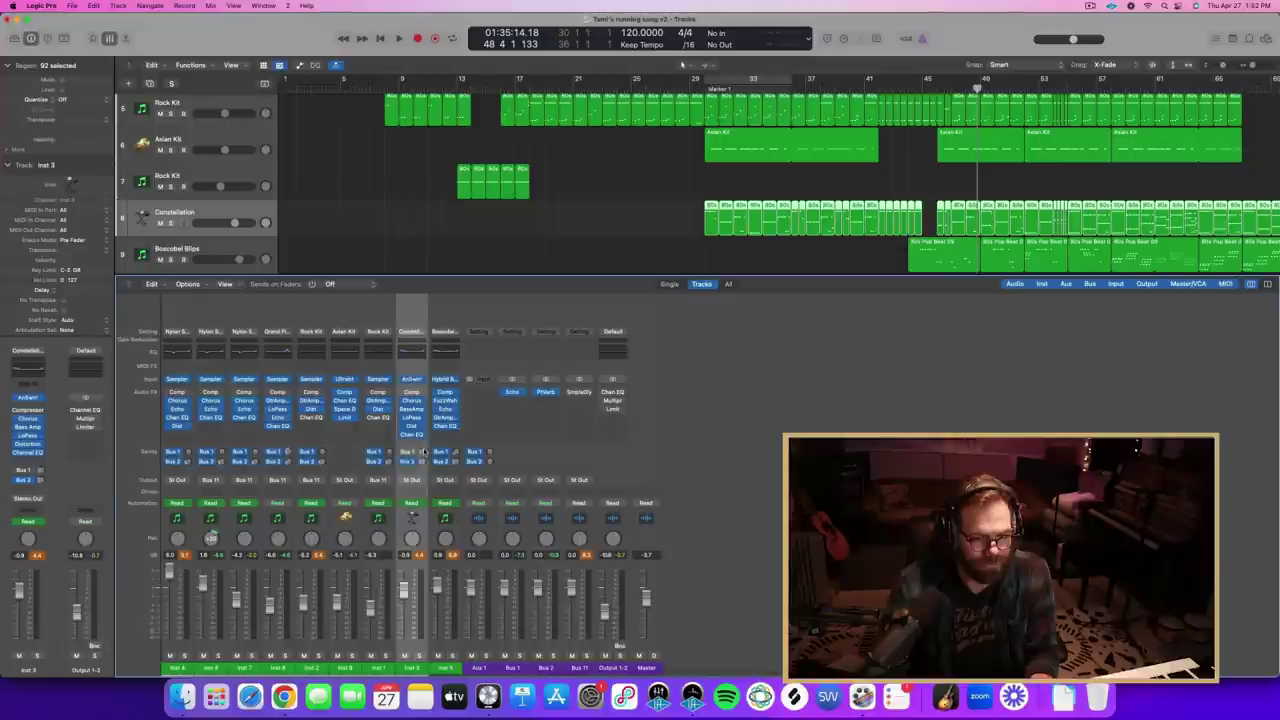
pyautogui.click(404, 452)
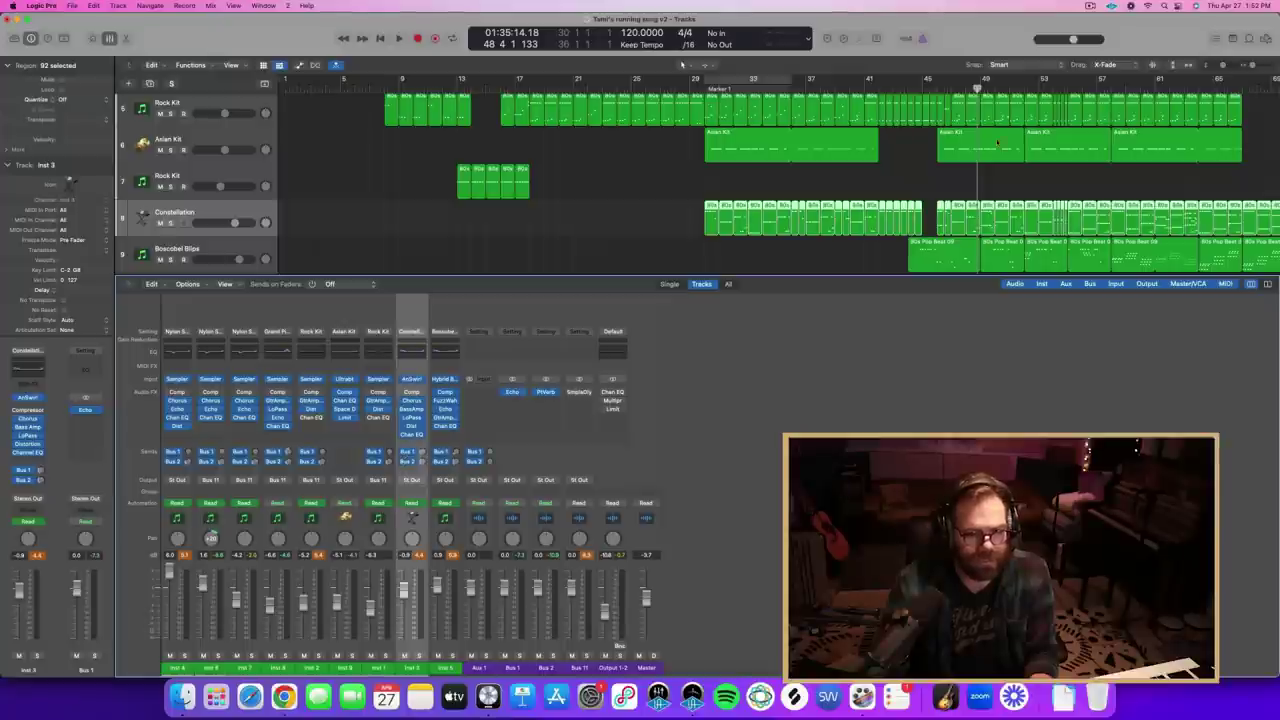
pyautogui.press('space')
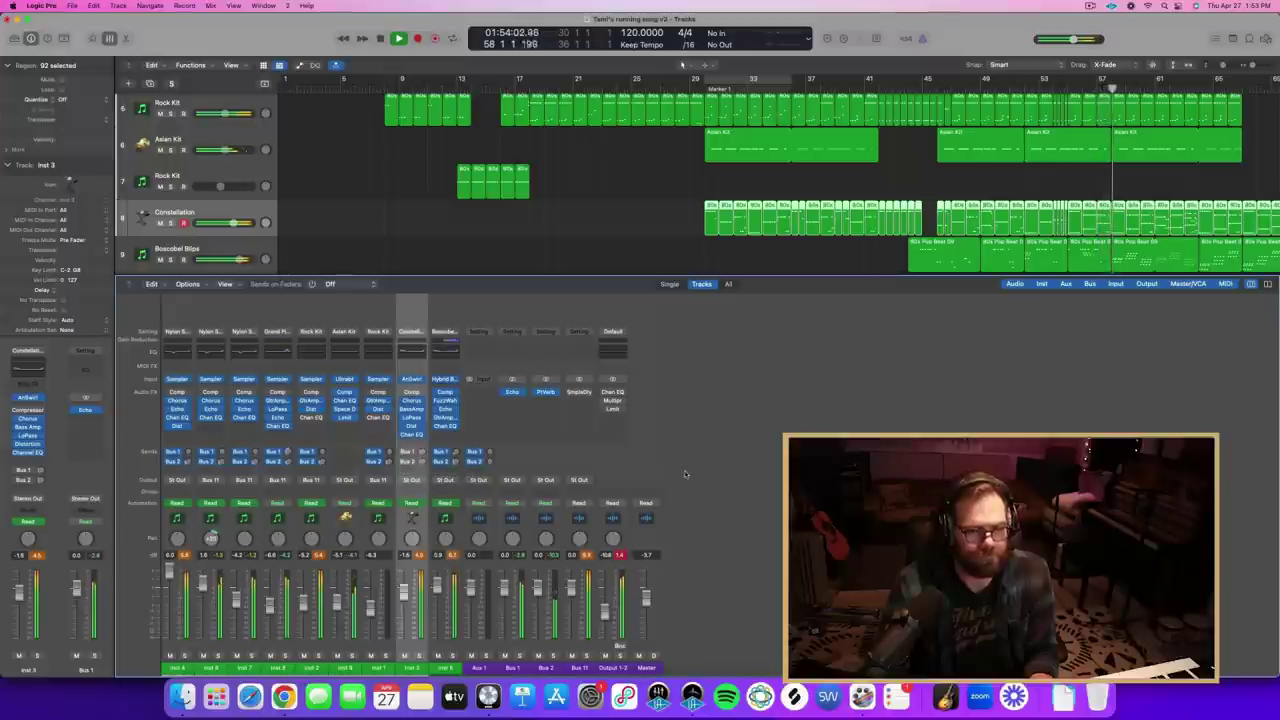
pyautogui.press('space')
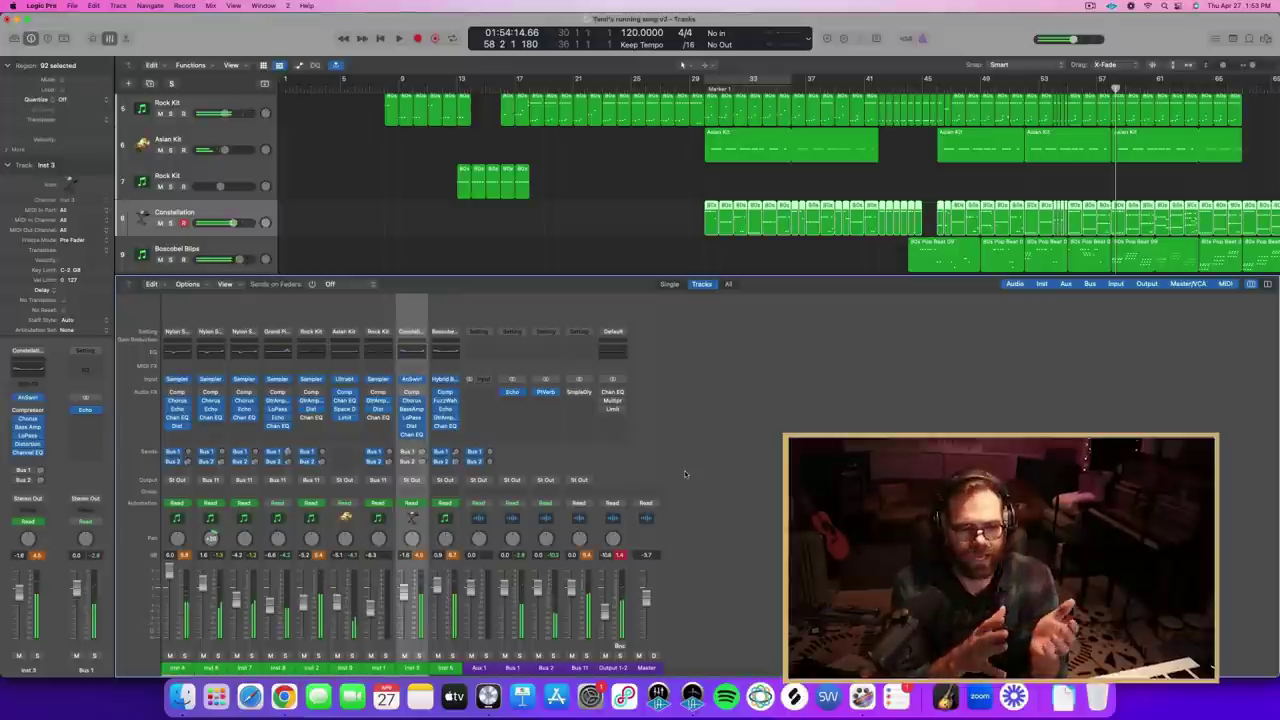
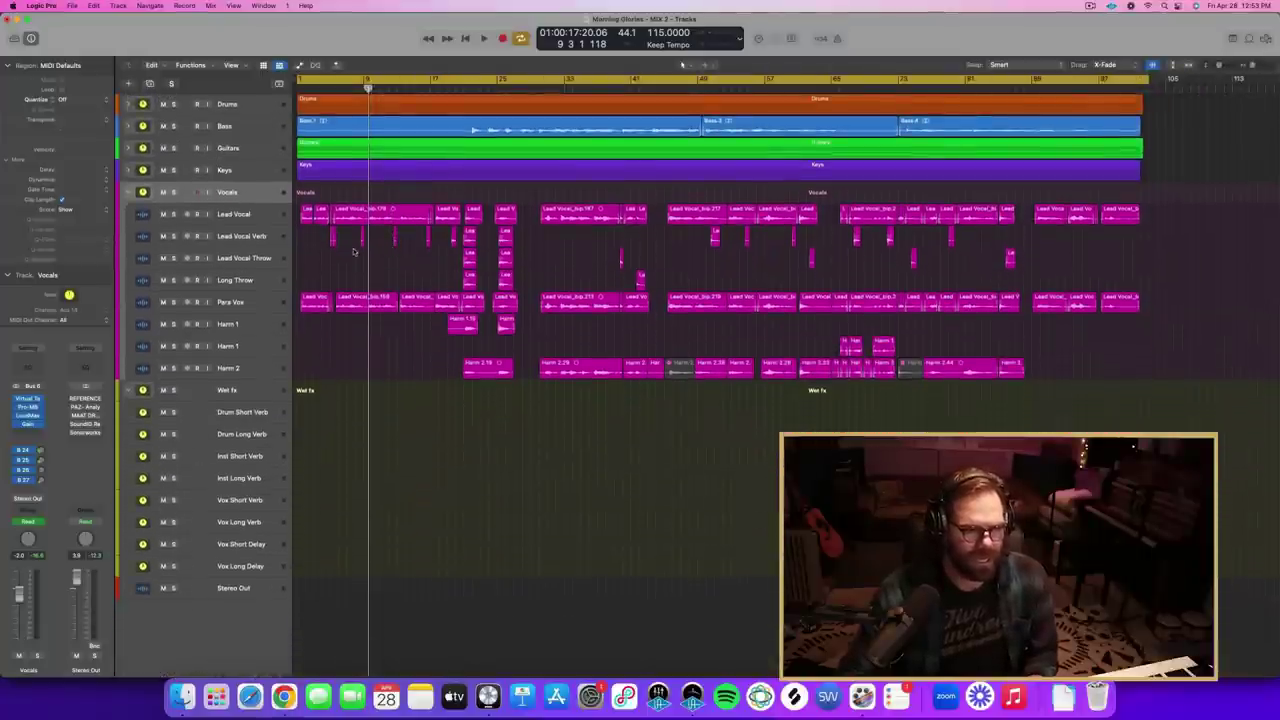
# - Play the Morning Glories mix with all tracks in view, and stop at about bar 28
pyautogui.press('z')
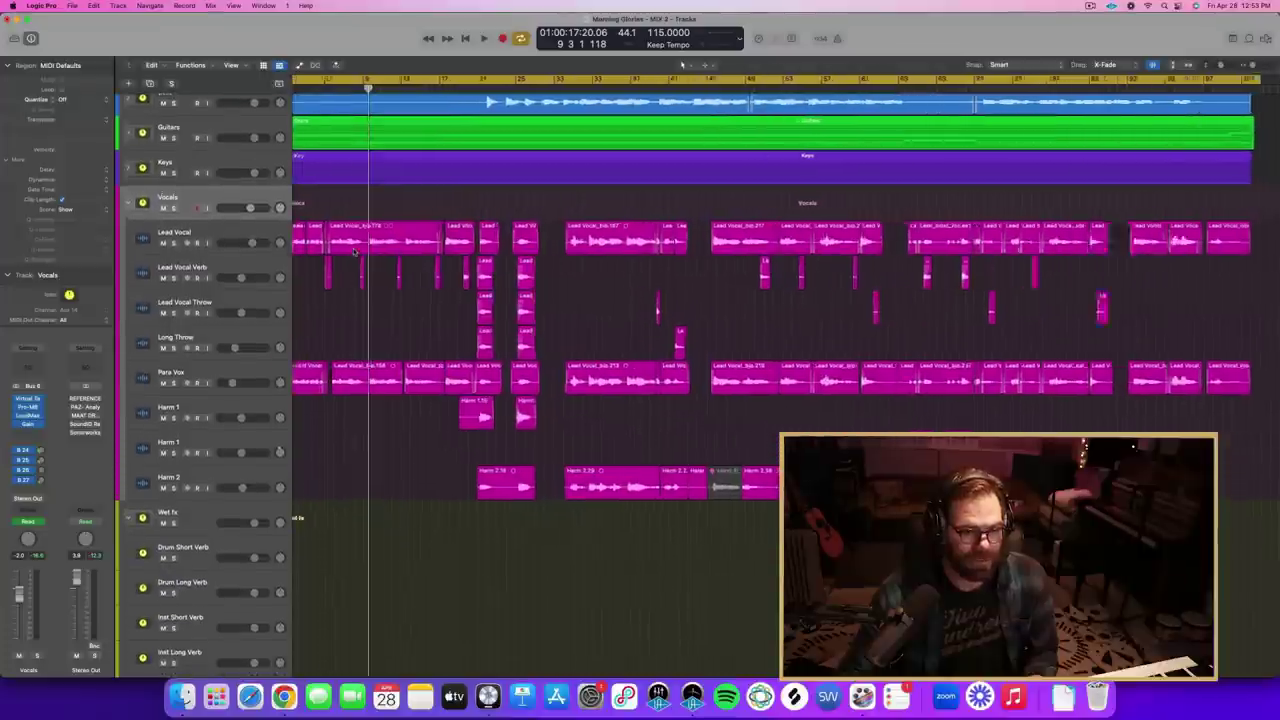
pyautogui.press('super+Right')
pyautogui.press('super+Right')
pyautogui.hscroll(-3, 354, 252)
pyautogui.press('super+Up')
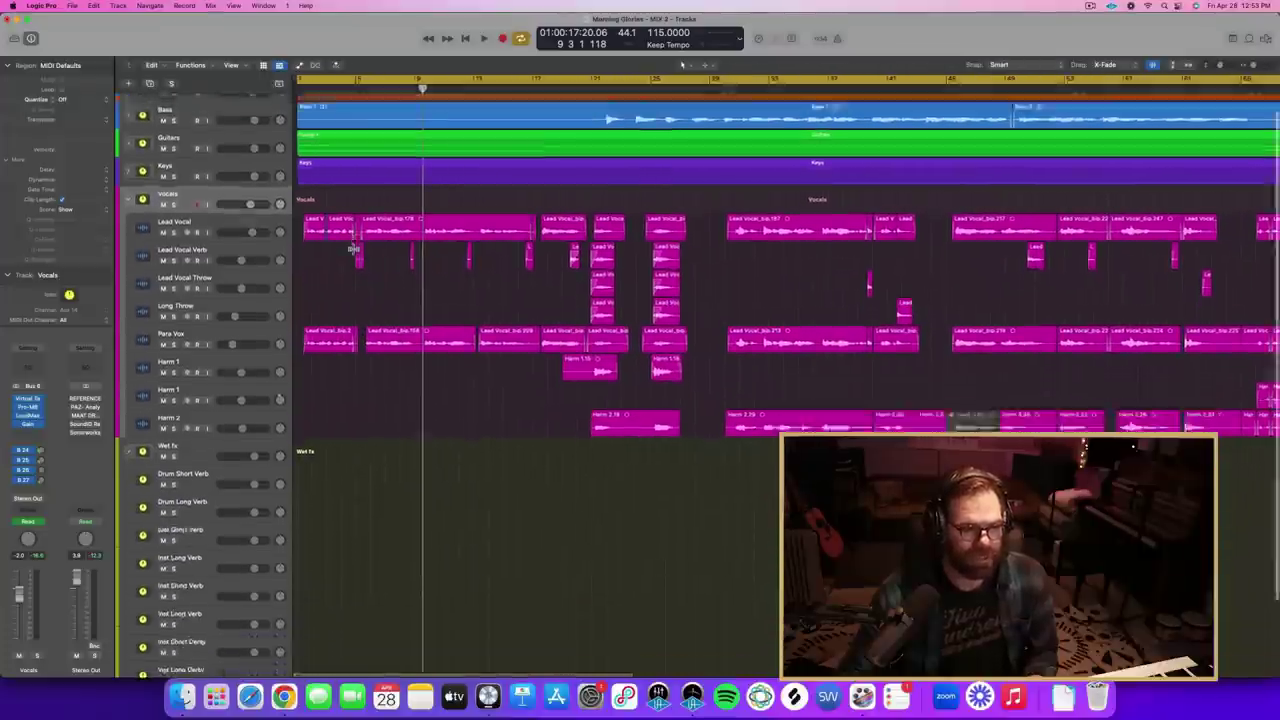
pyautogui.press('super+Up')
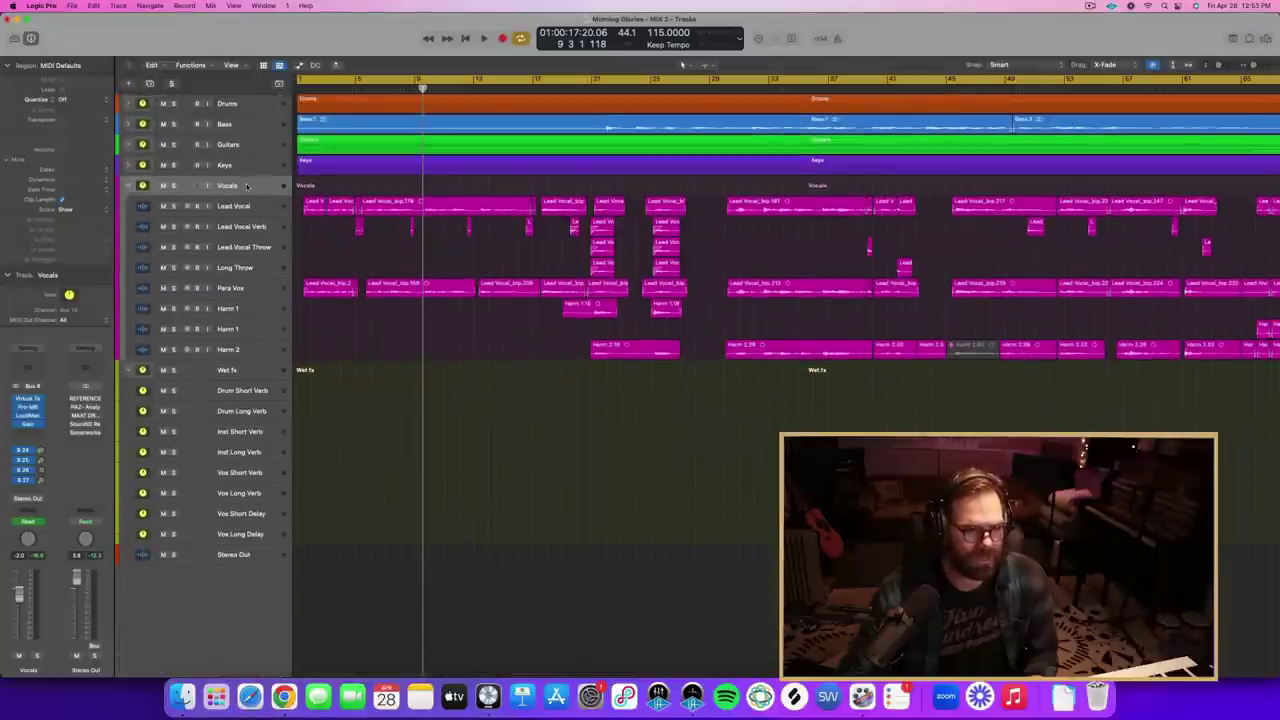
pyautogui.press('super+Left')
pyautogui.press('space')
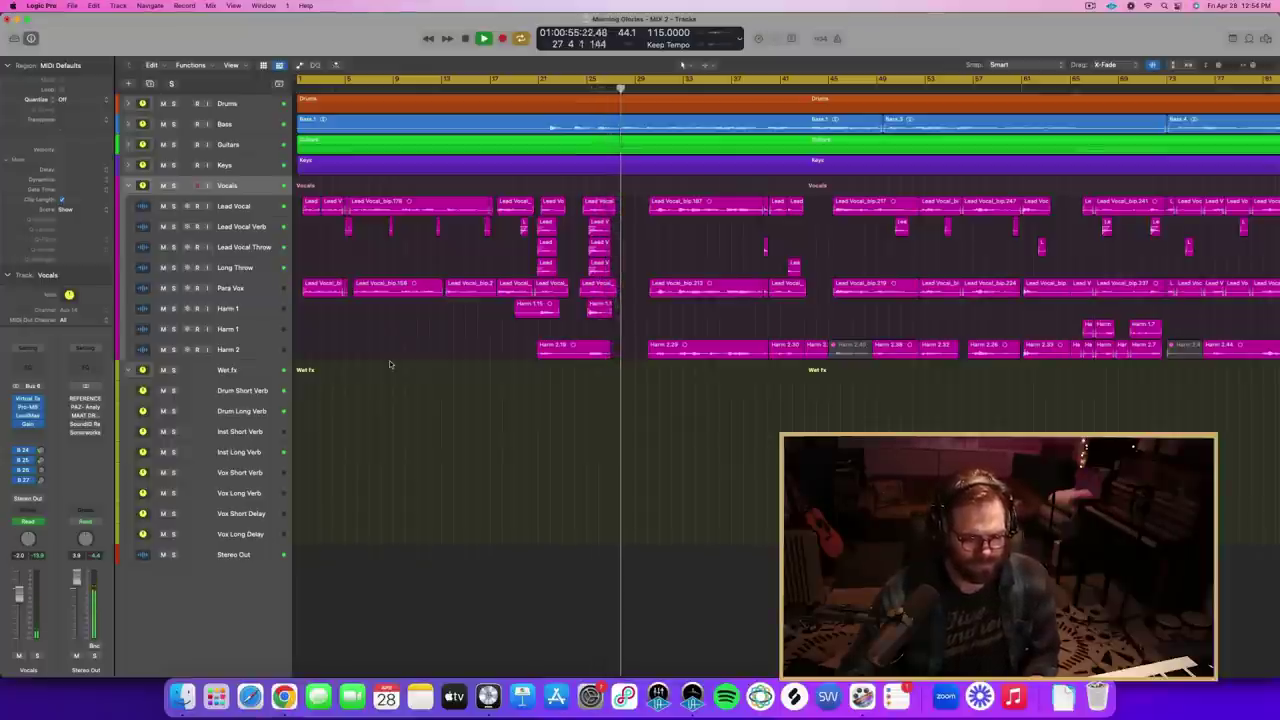
pyautogui.press('space')
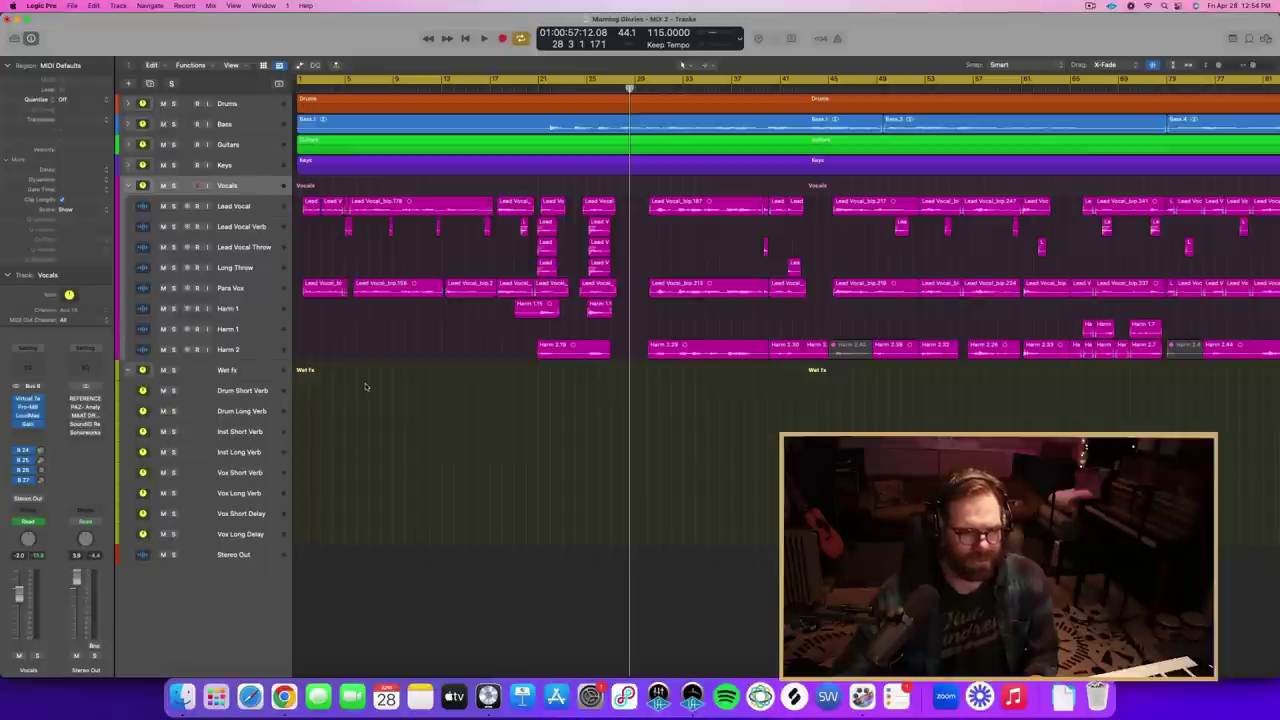
# - Examine the Vocals stack's verb and throw tracks and the reverb and delay tracks in the Wet fx stack across the arrangement
pyautogui.press('super+Down')
pyautogui.press('super+Down')
pyautogui.press('super+Down')
pyautogui.press('super+Down')
pyautogui.press('super+Down')
pyautogui.press('super+Right')
pyautogui.press('super+Right')
pyautogui.press('super+Right')
pyautogui.press('super+Right')
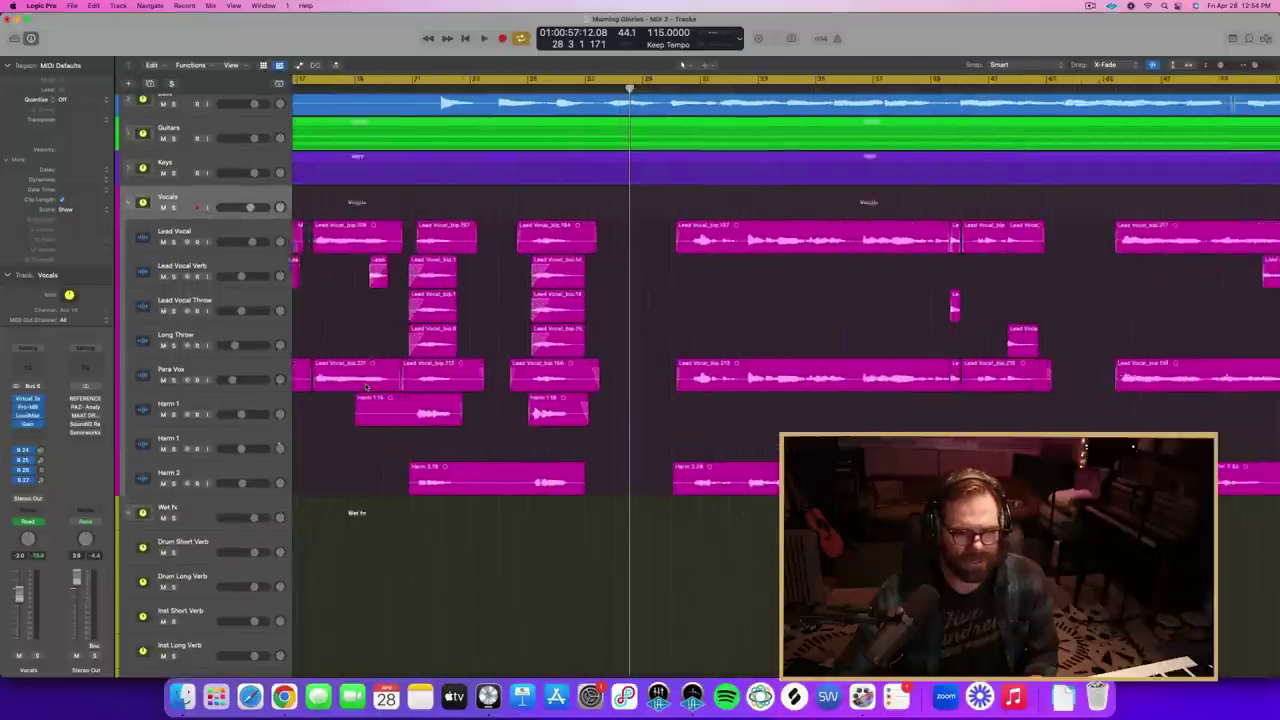
pyautogui.press('super+Left')
pyautogui.press('super+Left')
pyautogui.press('super+Left')
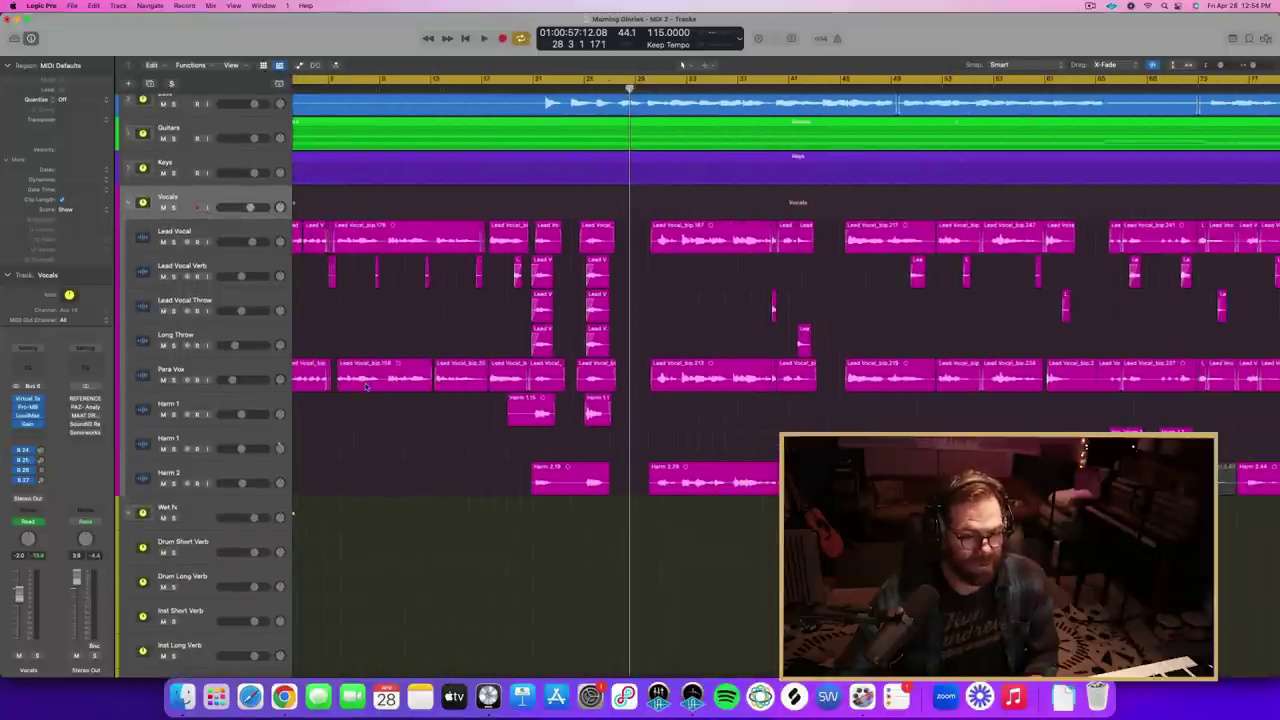
pyautogui.press('super+Up')
pyautogui.press('super+Up')
pyautogui.press('super+Up')
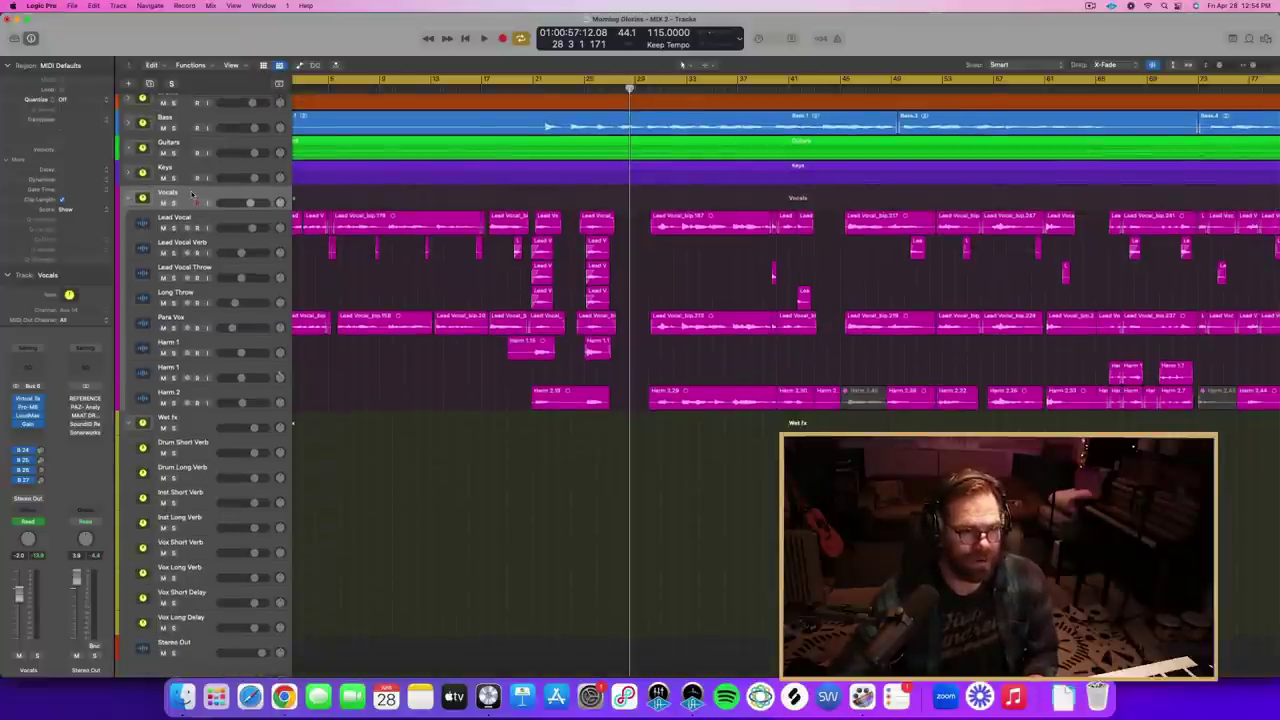
pyautogui.scroll(-4, 441, 412)
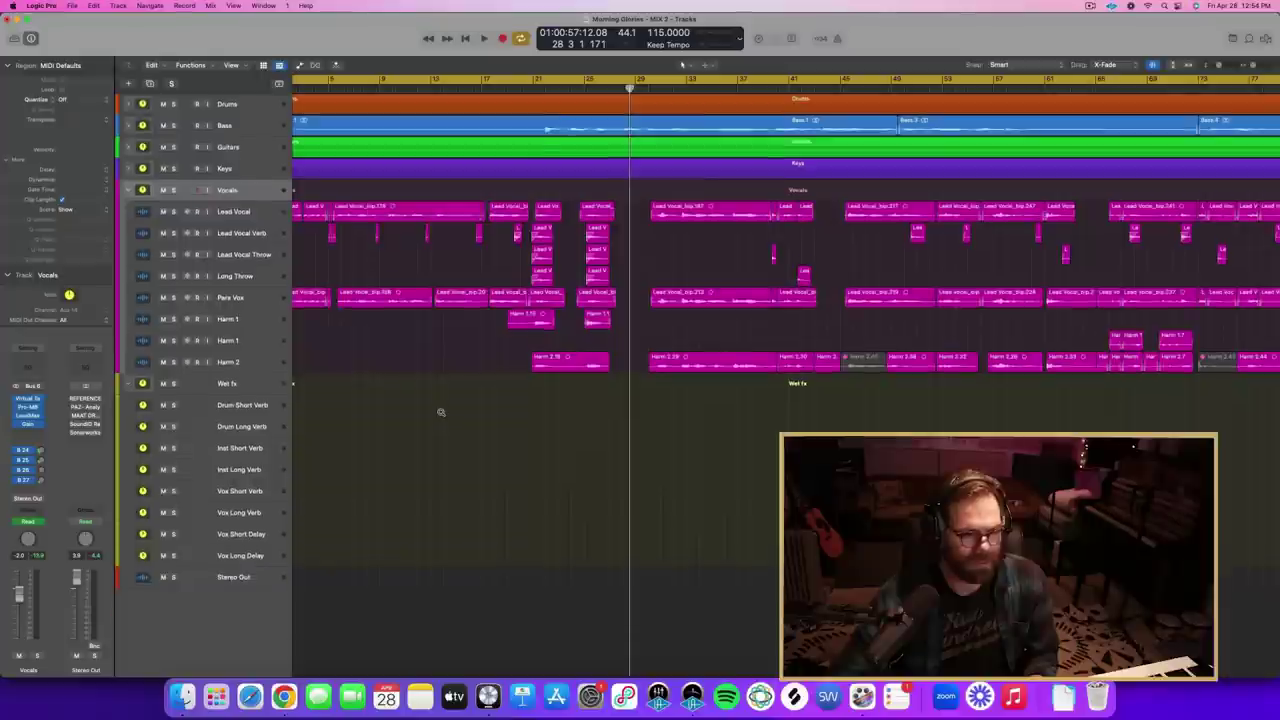
pyautogui.scroll(4, 441, 413)
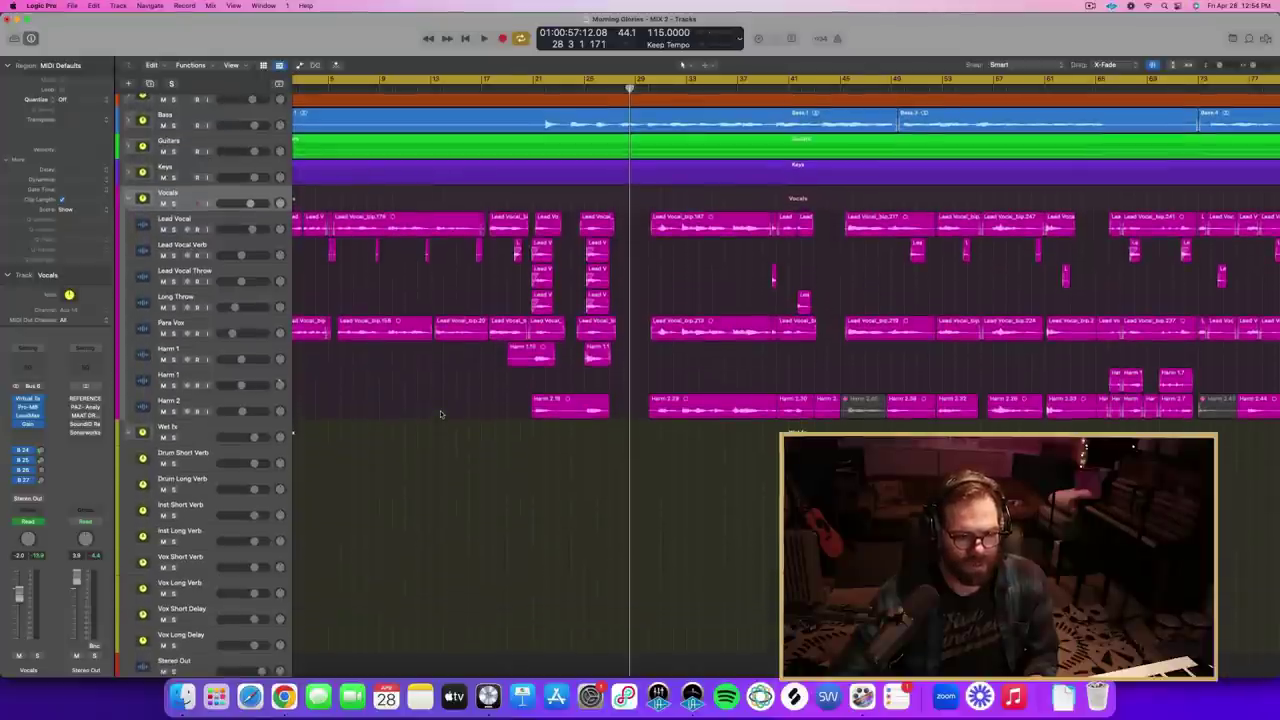
pyautogui.press('super+Left')
pyautogui.press('super+Left')
pyautogui.press('super+Up')
pyautogui.press('super+Up')
pyautogui.press('super+Up')
pyautogui.press('super+Up')
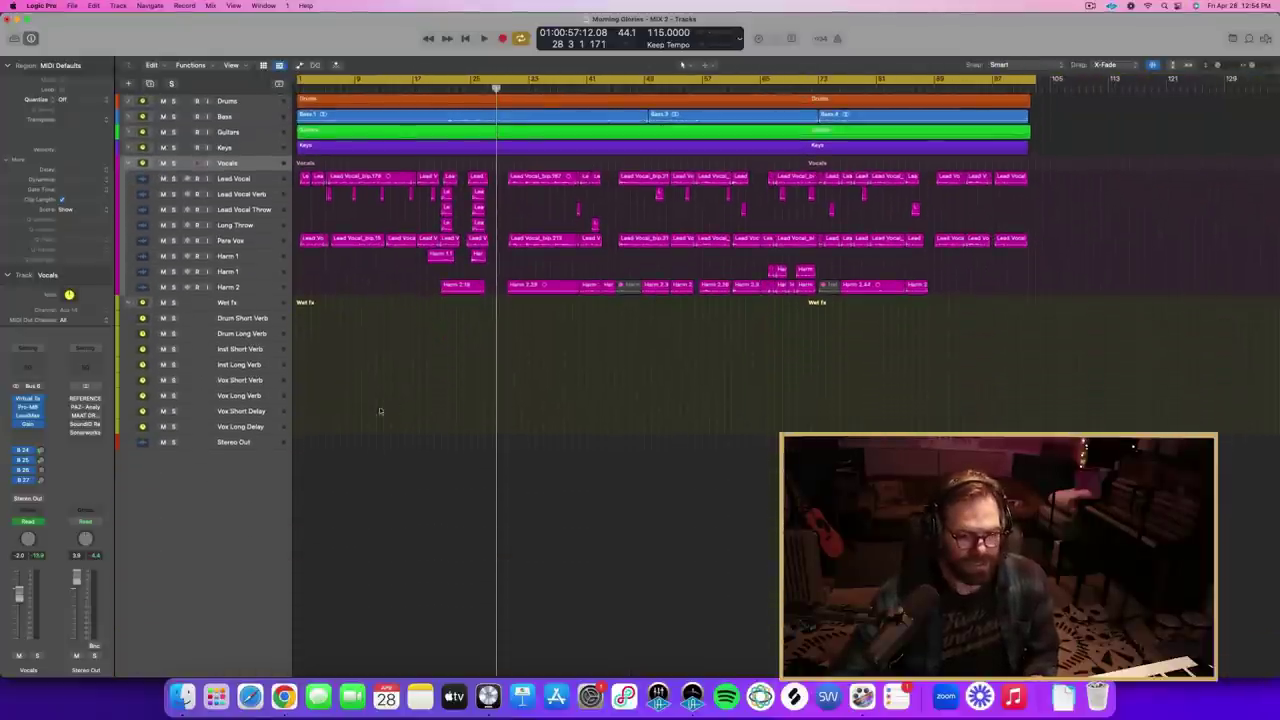
# - Show the mixer, select the Vox Short Verb and Vox Long Verb channels, and open the VerbSuite Classics reverb on Vox Short Verb
pyautogui.press('x')
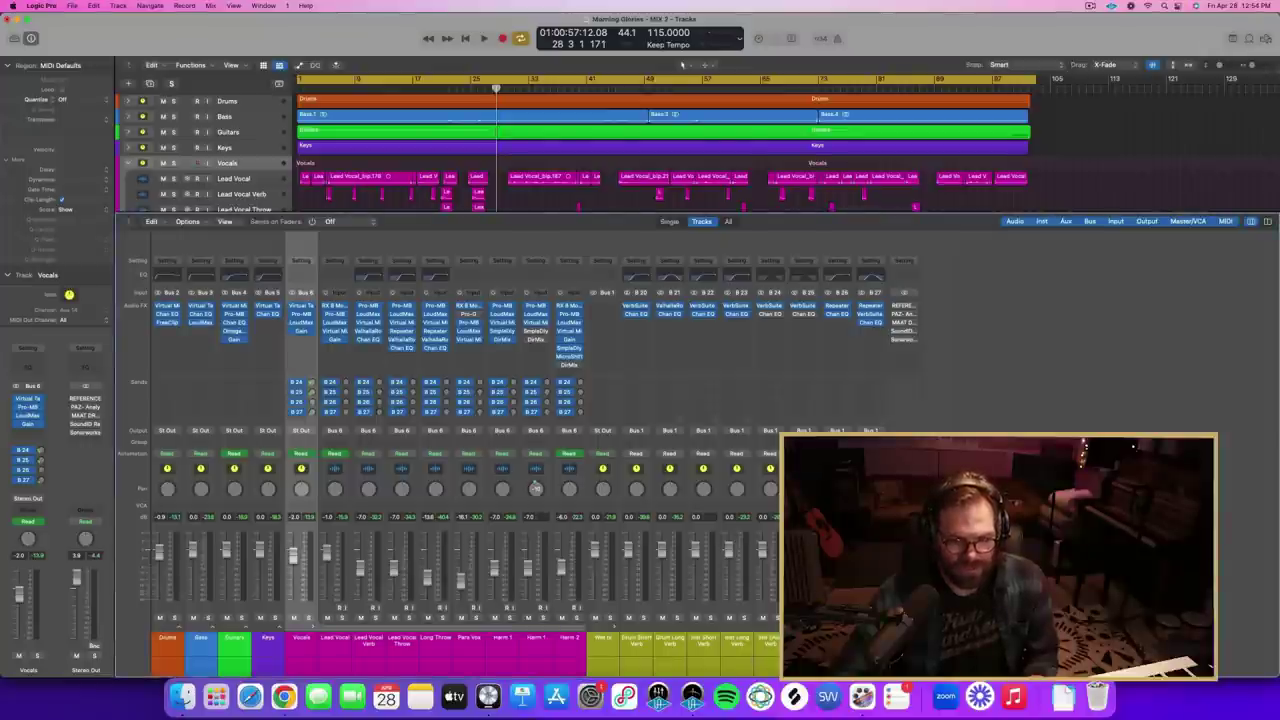
pyautogui.click(770, 648)
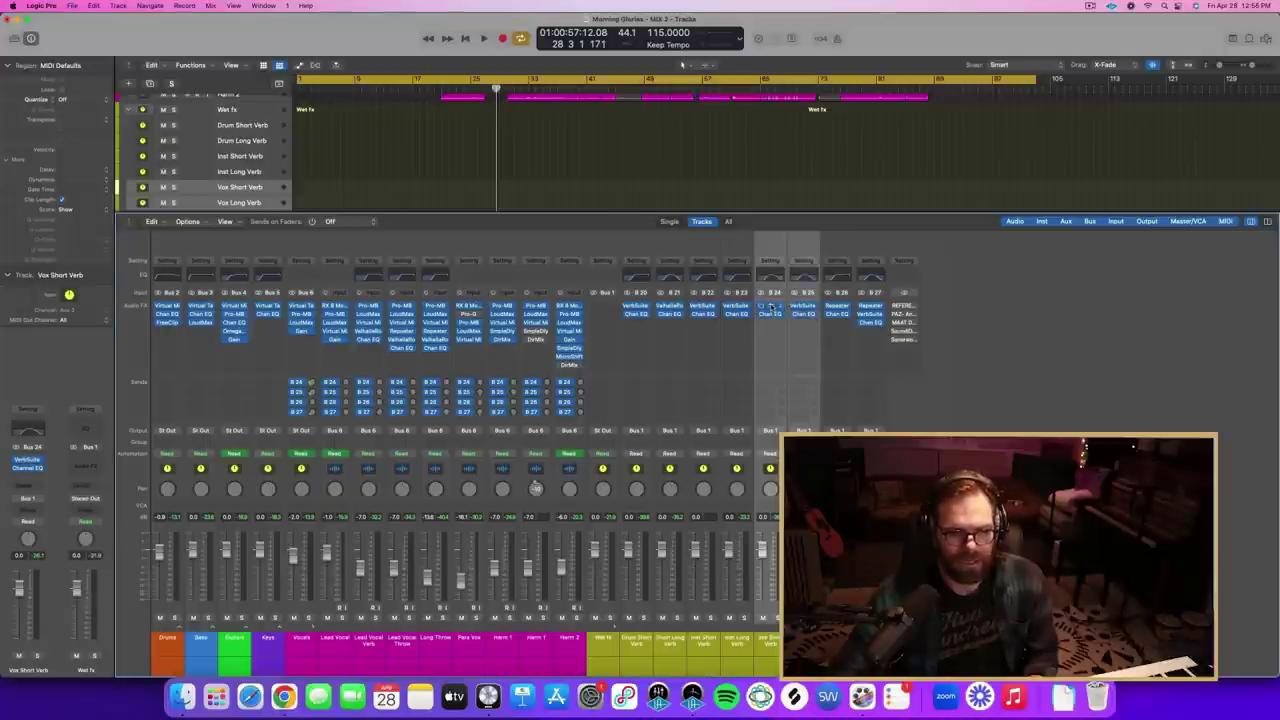
pyautogui.click(770, 307)
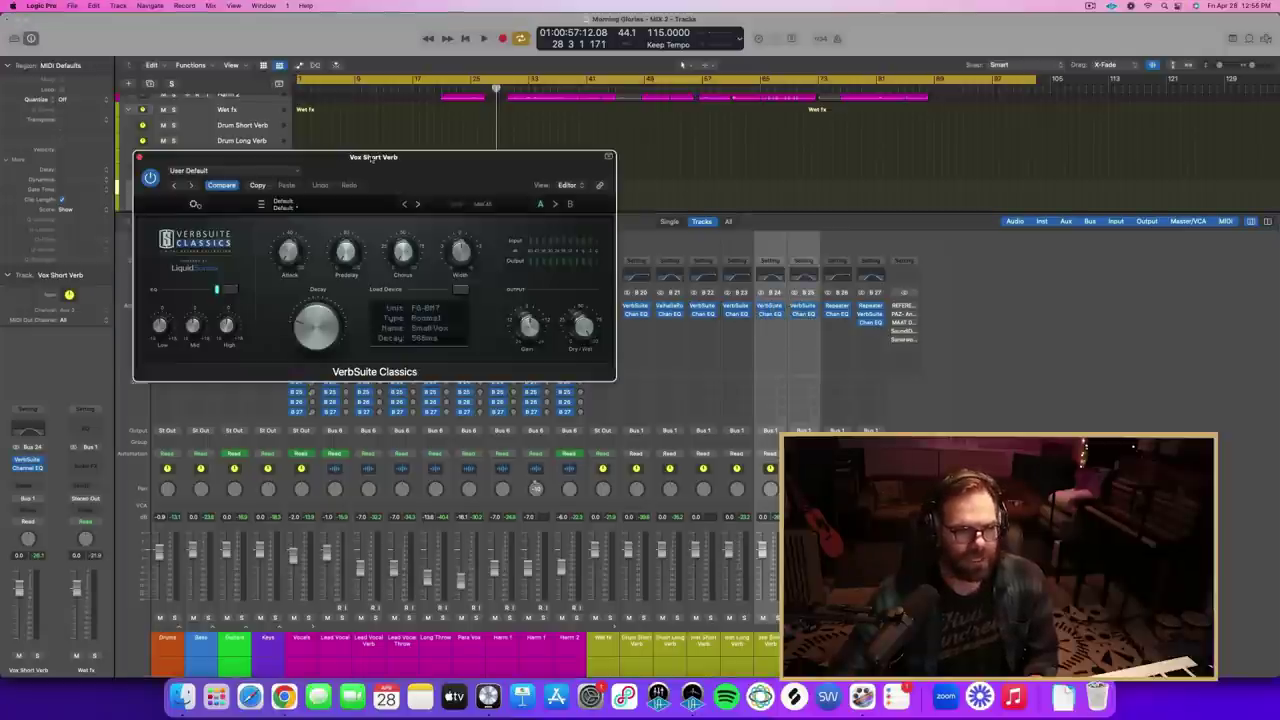
pyautogui.moveTo(371, 159); pyautogui.dragTo(385, 190)
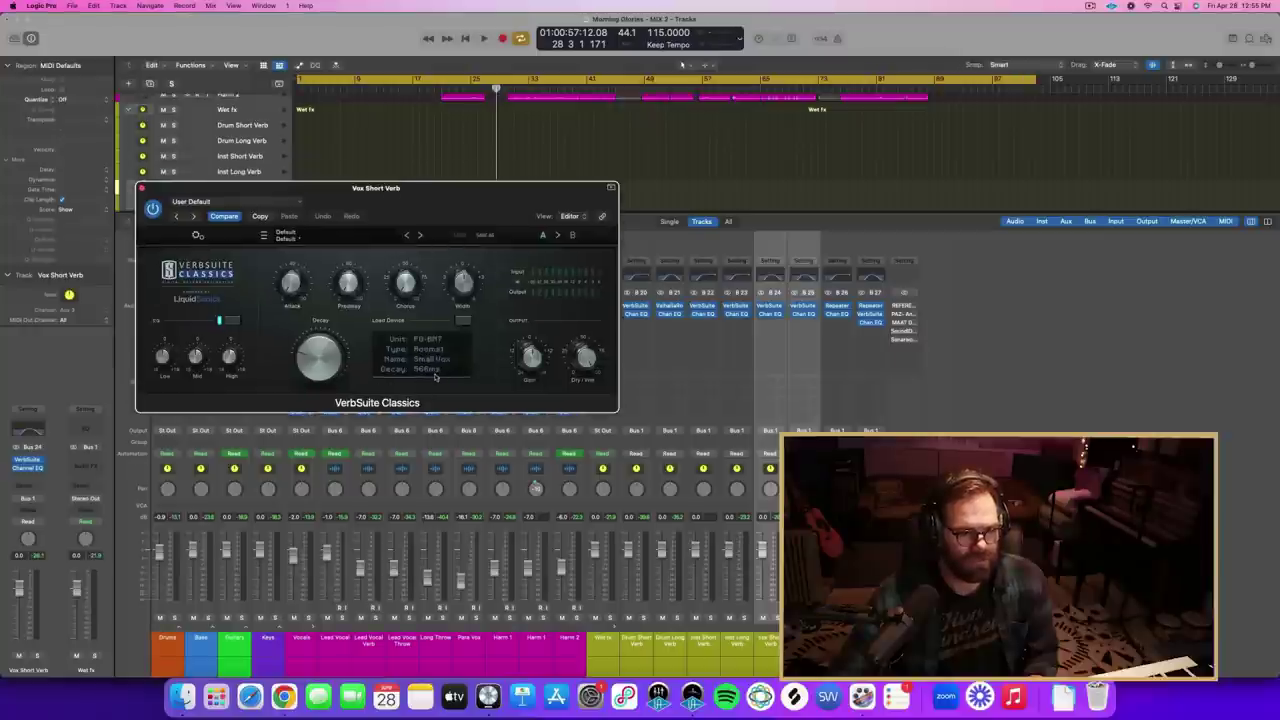
# - Open Vox Long Verb's VerbSuite Classics reverb, place it beside the short reverb to compare settings, and close it
pyautogui.click(803, 308)
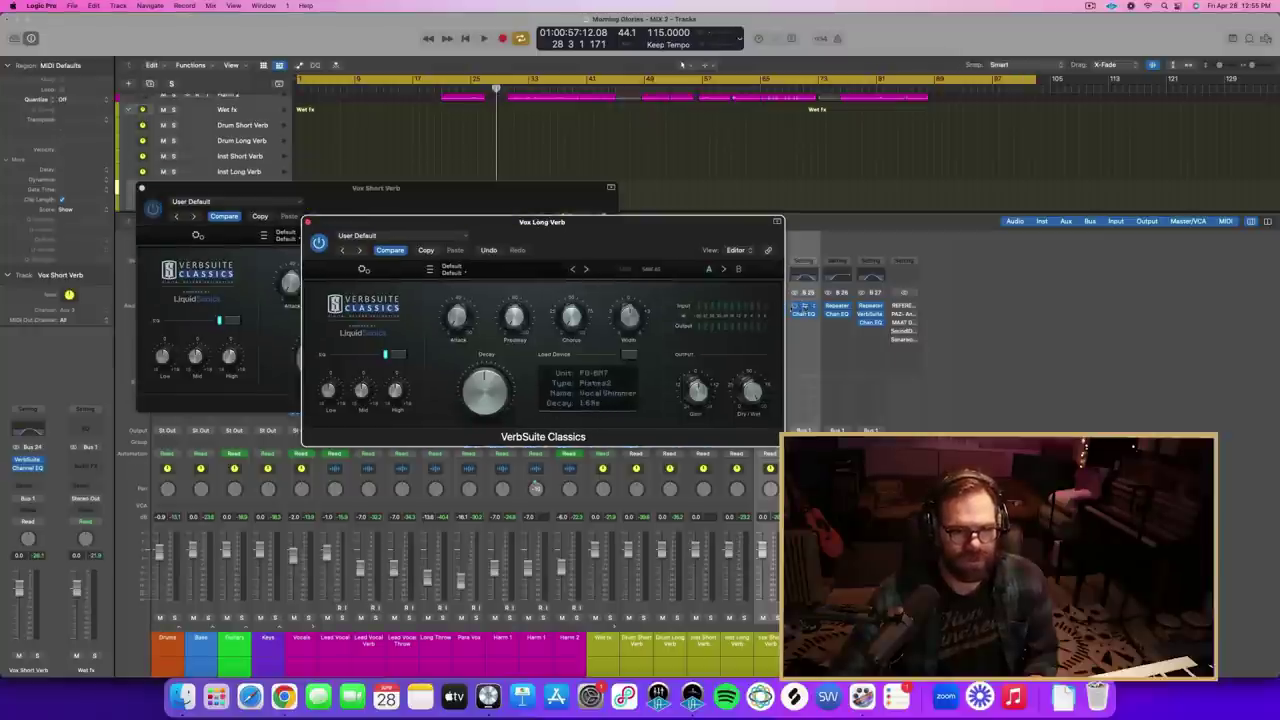
pyautogui.moveTo(626, 240); pyautogui.dragTo(867, 261)
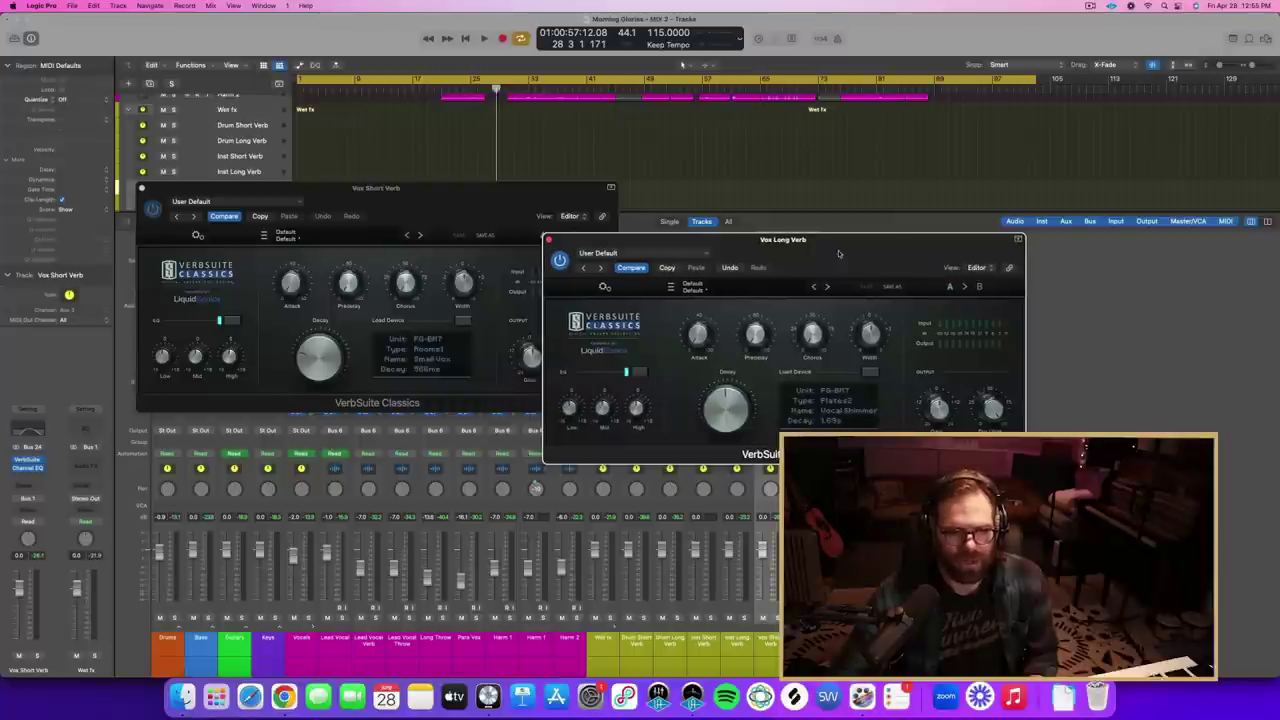
pyautogui.moveTo(838, 253); pyautogui.dragTo(839, 239)
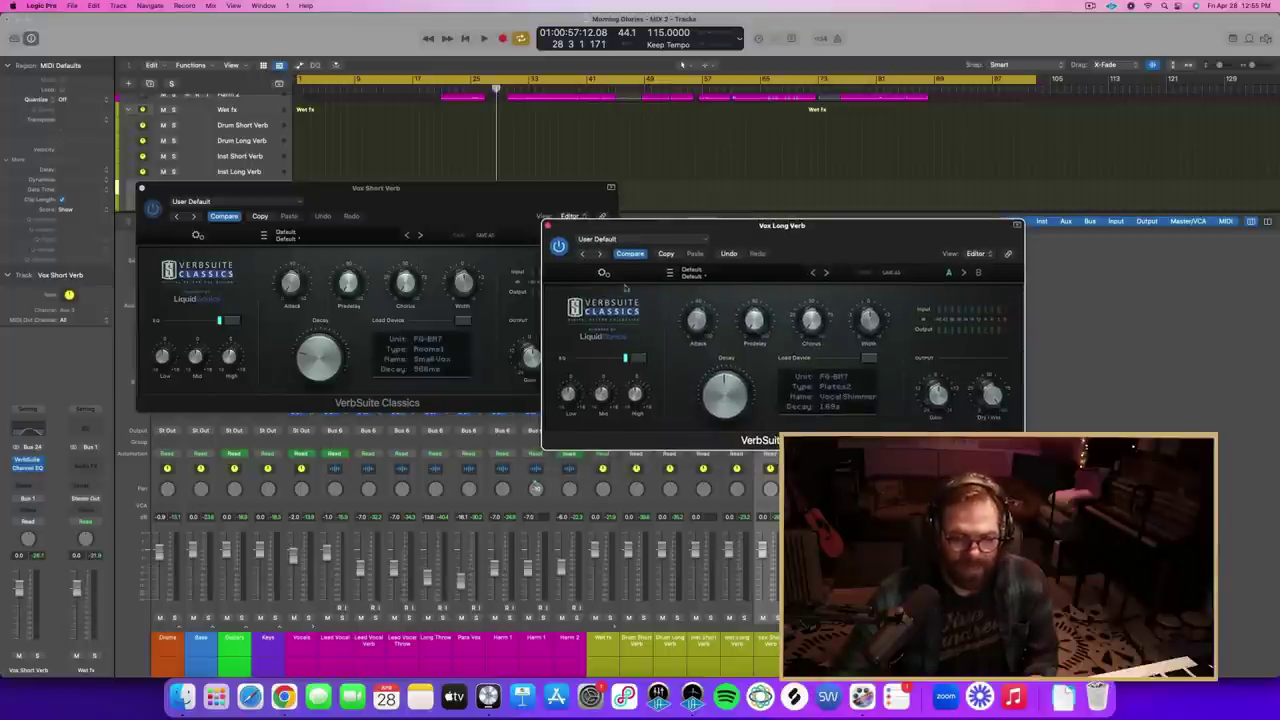
pyautogui.click(547, 227)
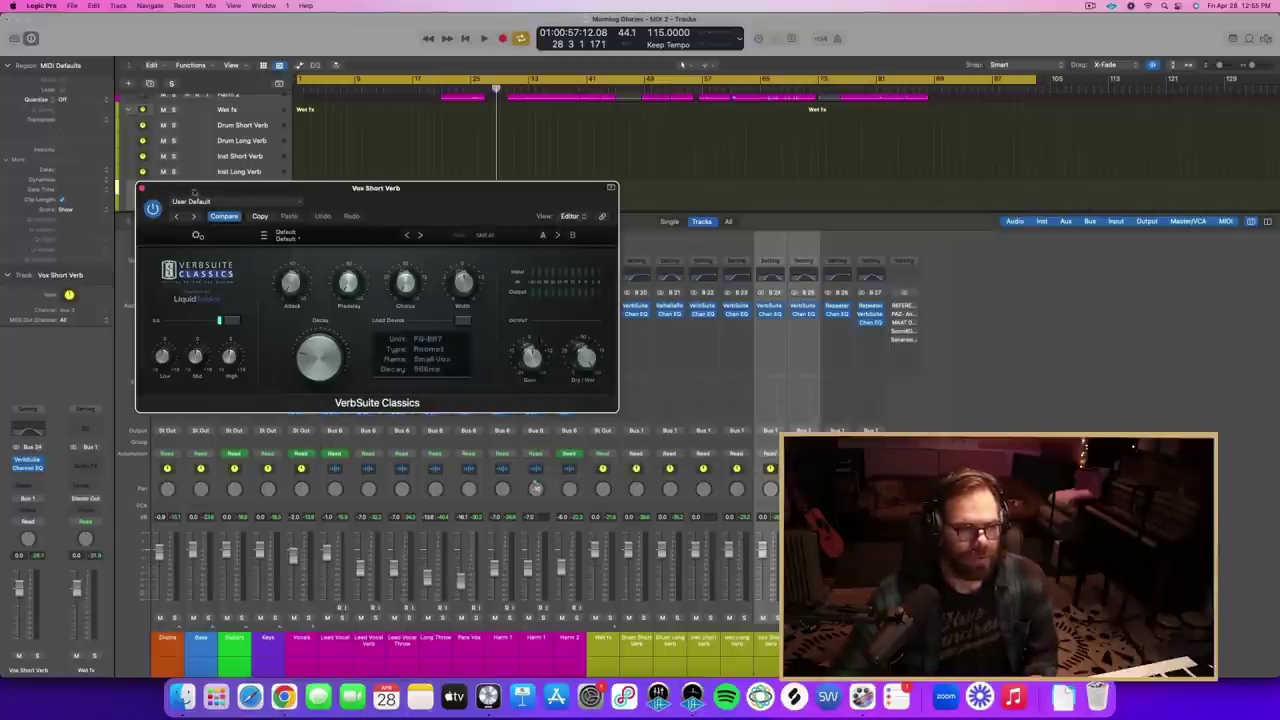
# - Close the Vox Short Verb reverb, open VerbSuite Classics on Vox Long Verb, and set its decay to the minimum, 423 ms
pyautogui.click(141, 188)
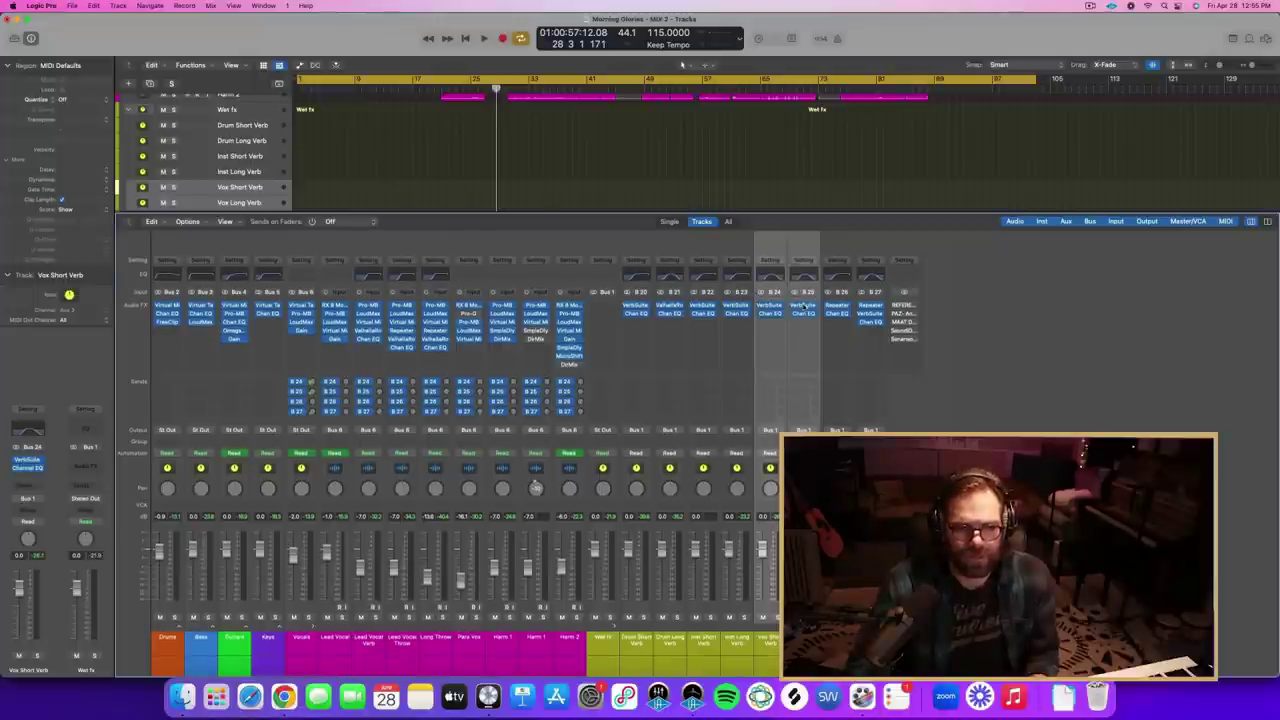
pyautogui.click(804, 308)
pyautogui.moveTo(889, 253); pyautogui.dragTo(853, 214)
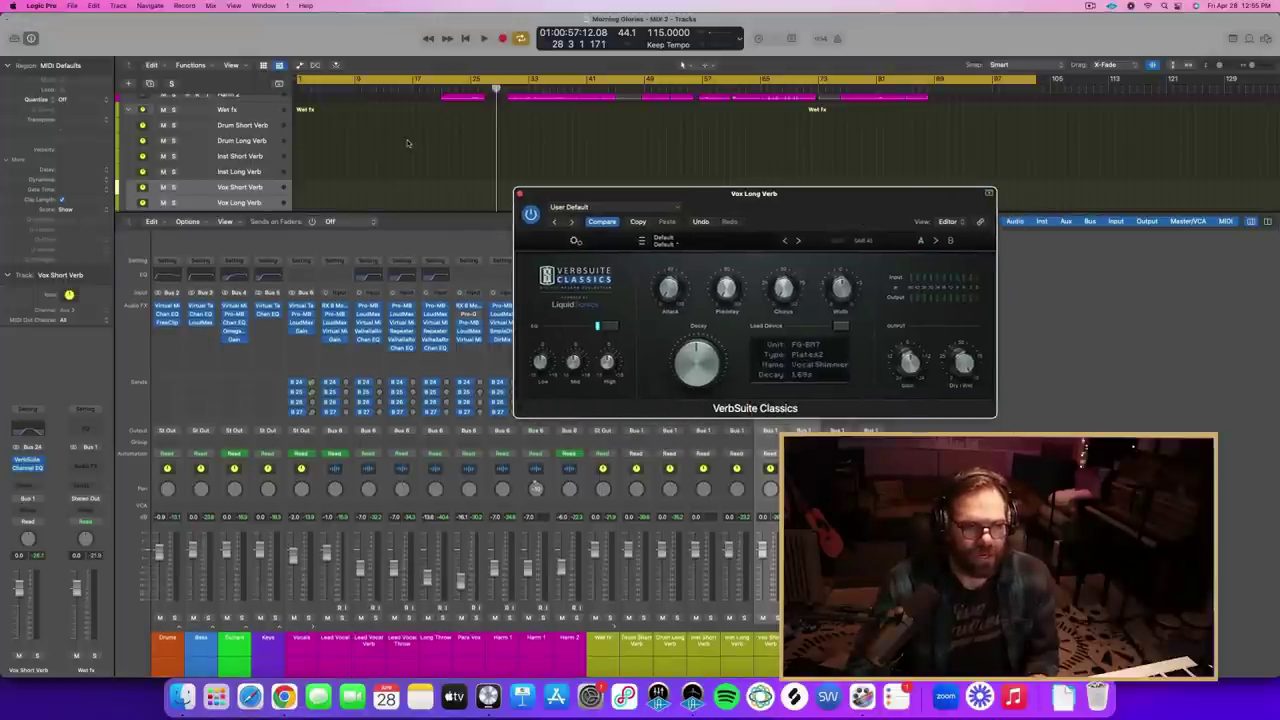
pyautogui.click(299, 81)
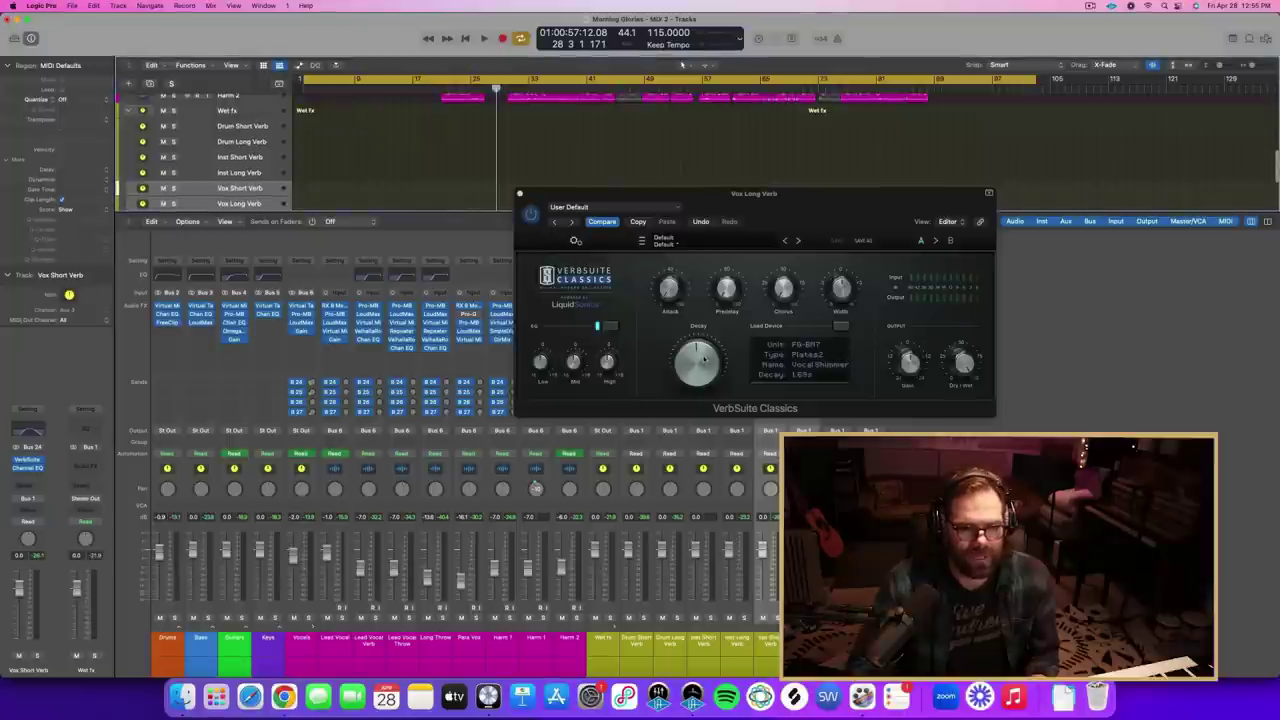
pyautogui.moveTo(704, 360)
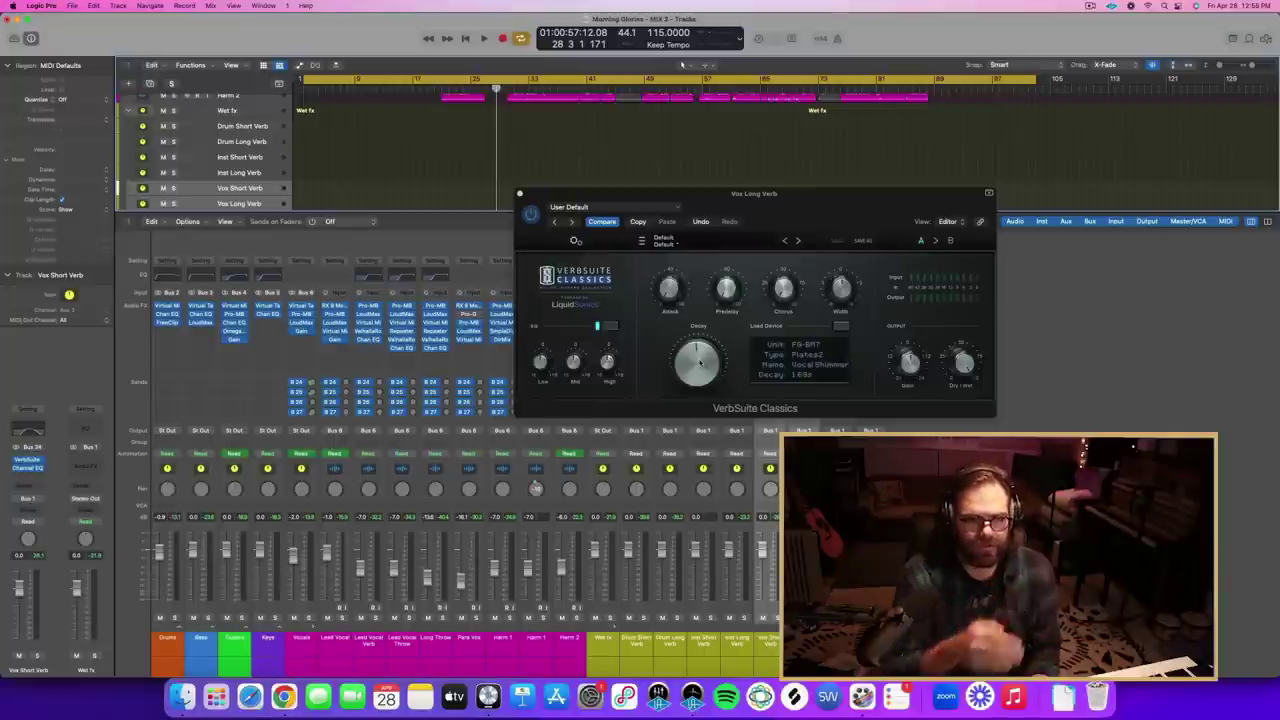
pyautogui.moveTo(698, 362); pyautogui.dragTo(690, 485)
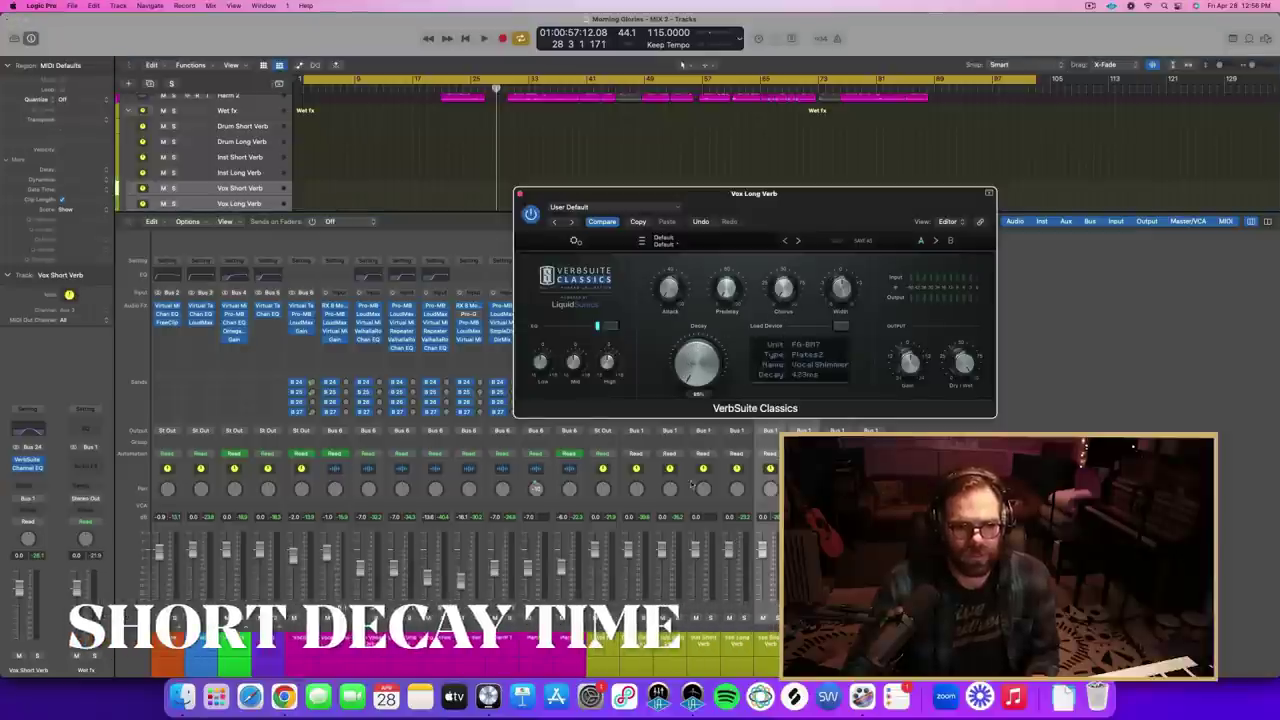
# - Play the mix from the start with the short decay, then raise the Vox Long Verb decay during playback for comparison
pyautogui.press('Return')
pyautogui.press('space')
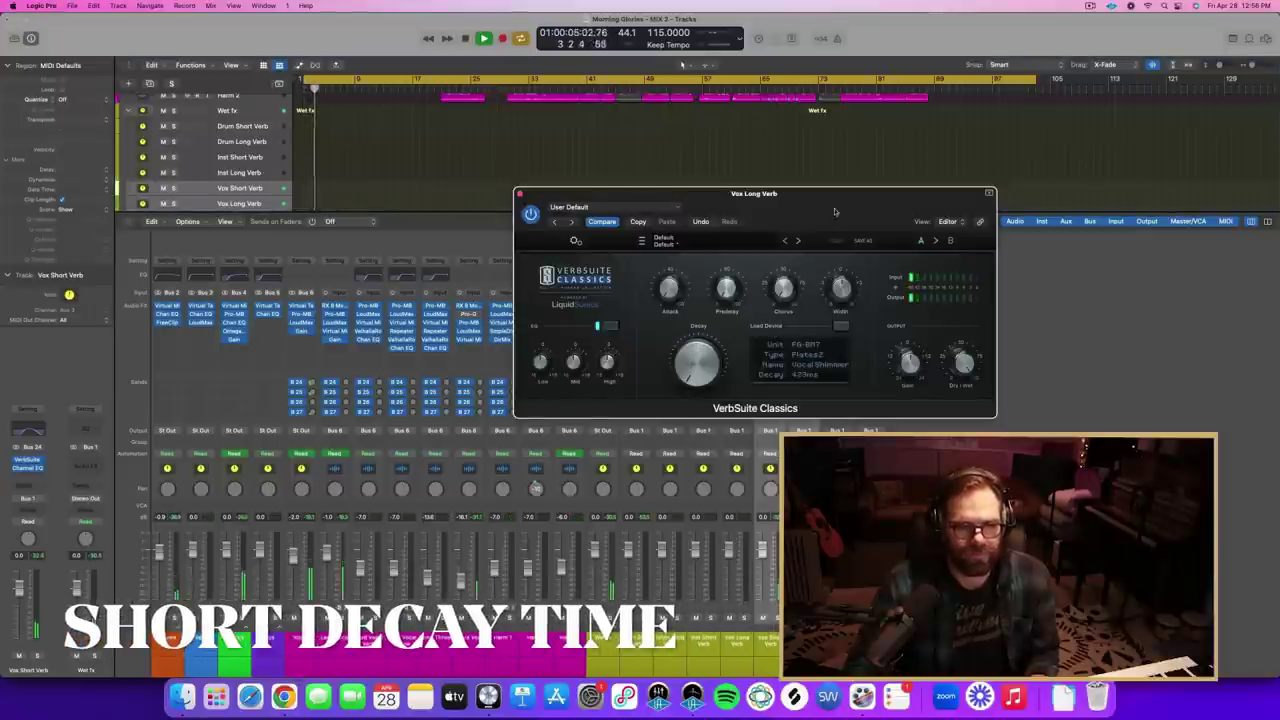
pyautogui.moveTo(835, 211); pyautogui.dragTo(595, 297)
pyautogui.moveTo(446, 444)
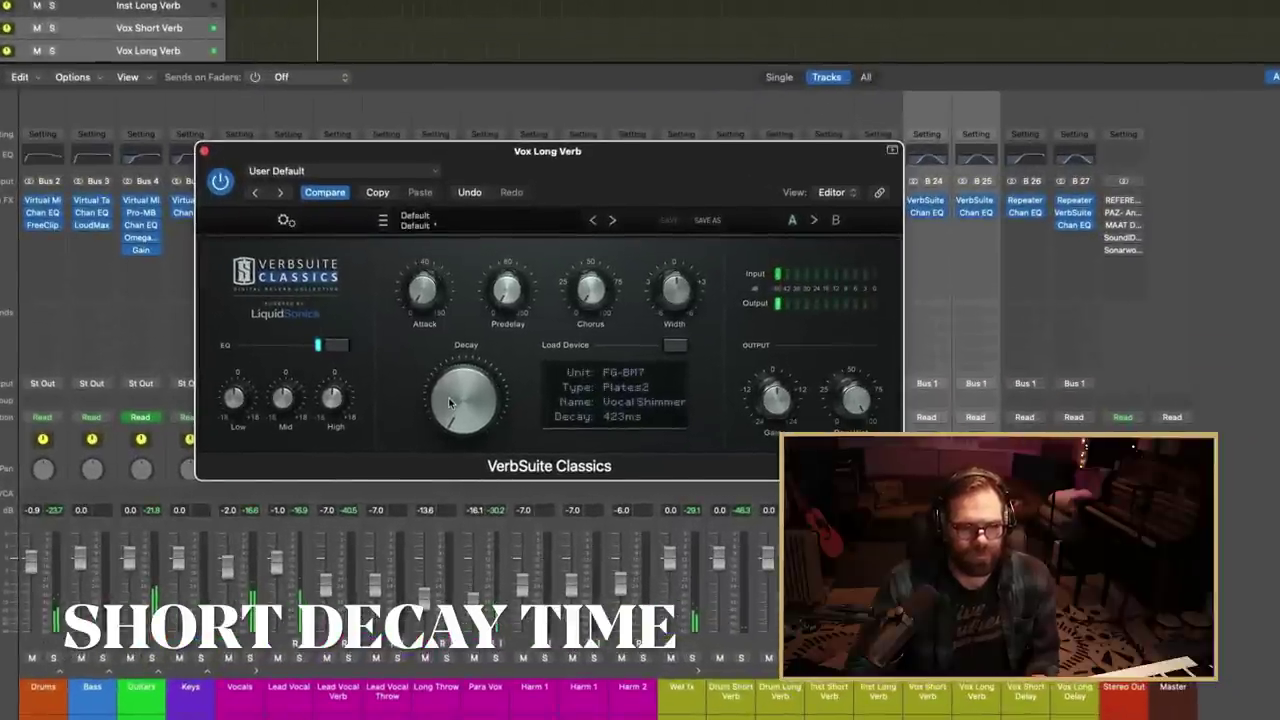
pyautogui.moveTo(449, 415); pyautogui.dragTo(452, 177)
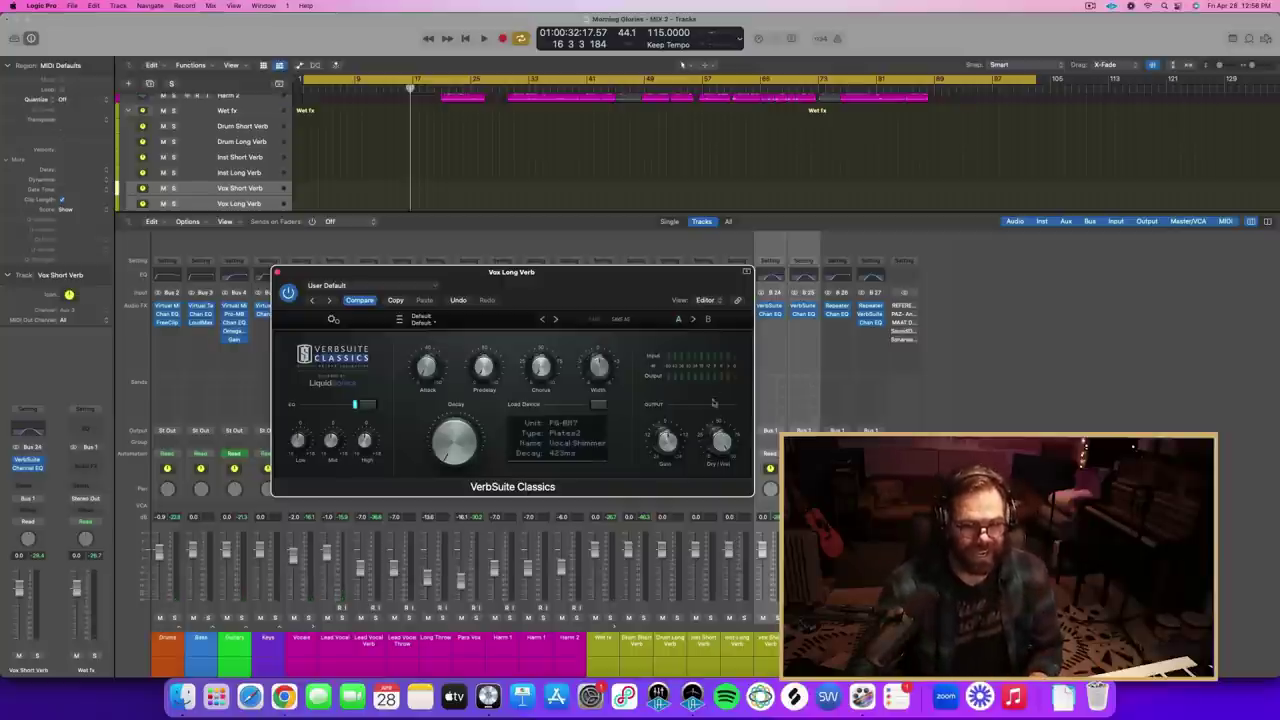
# - Set Vox Long Verb's decay back to 423 ms, close the reverb, and raise the selected vocal reverb channels' volume by 4 dB
pyautogui.moveTo(443, 436); pyautogui.dragTo(474, 516)
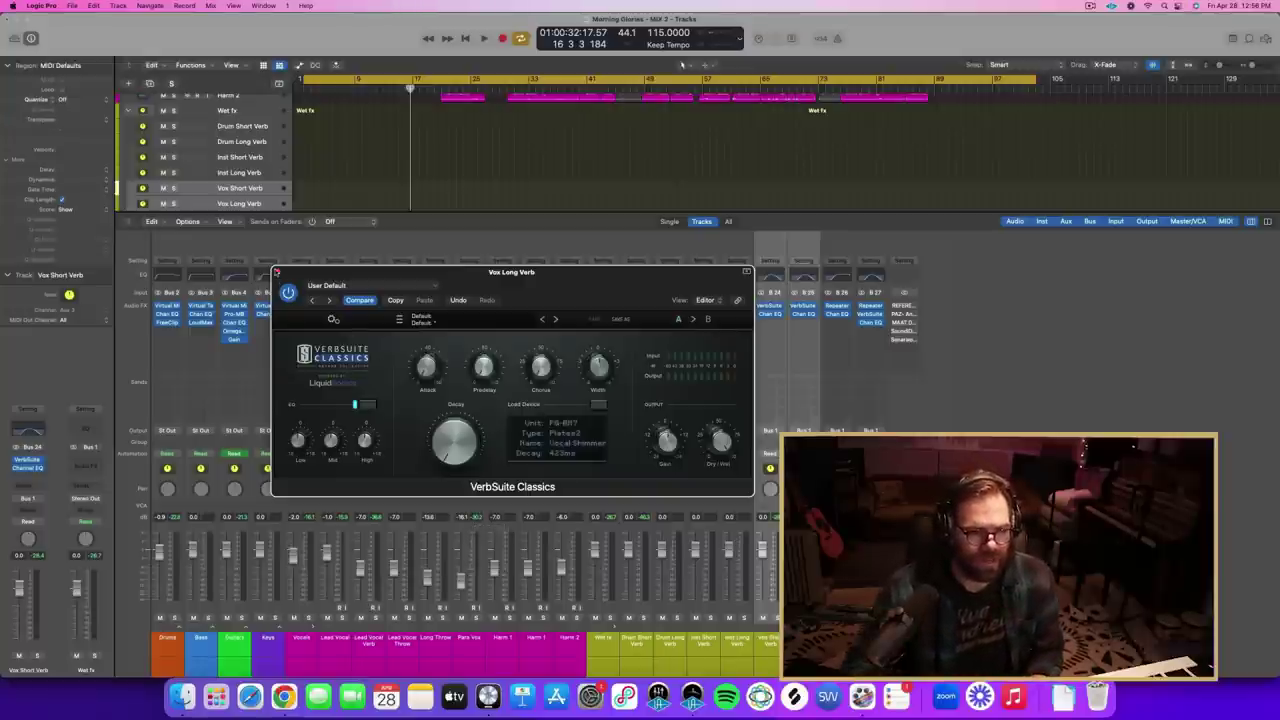
pyautogui.click(277, 271)
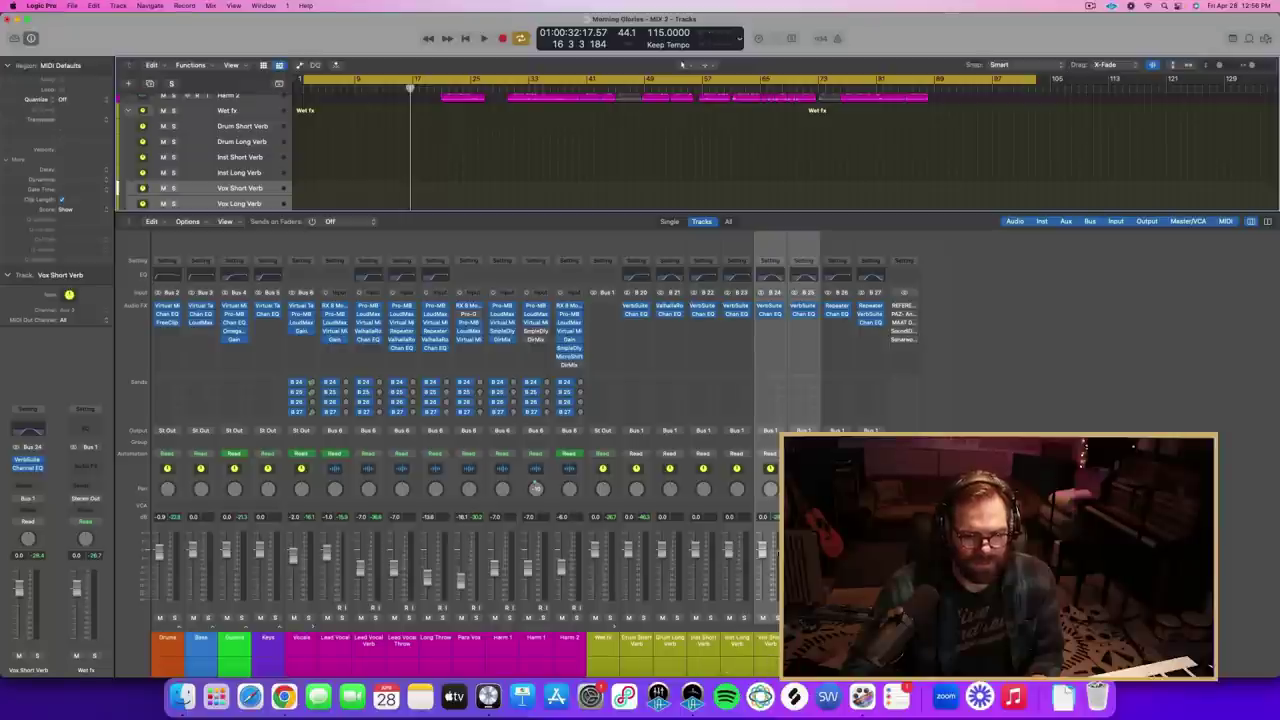
pyautogui.moveTo(762, 551); pyautogui.dragTo(762, 540)
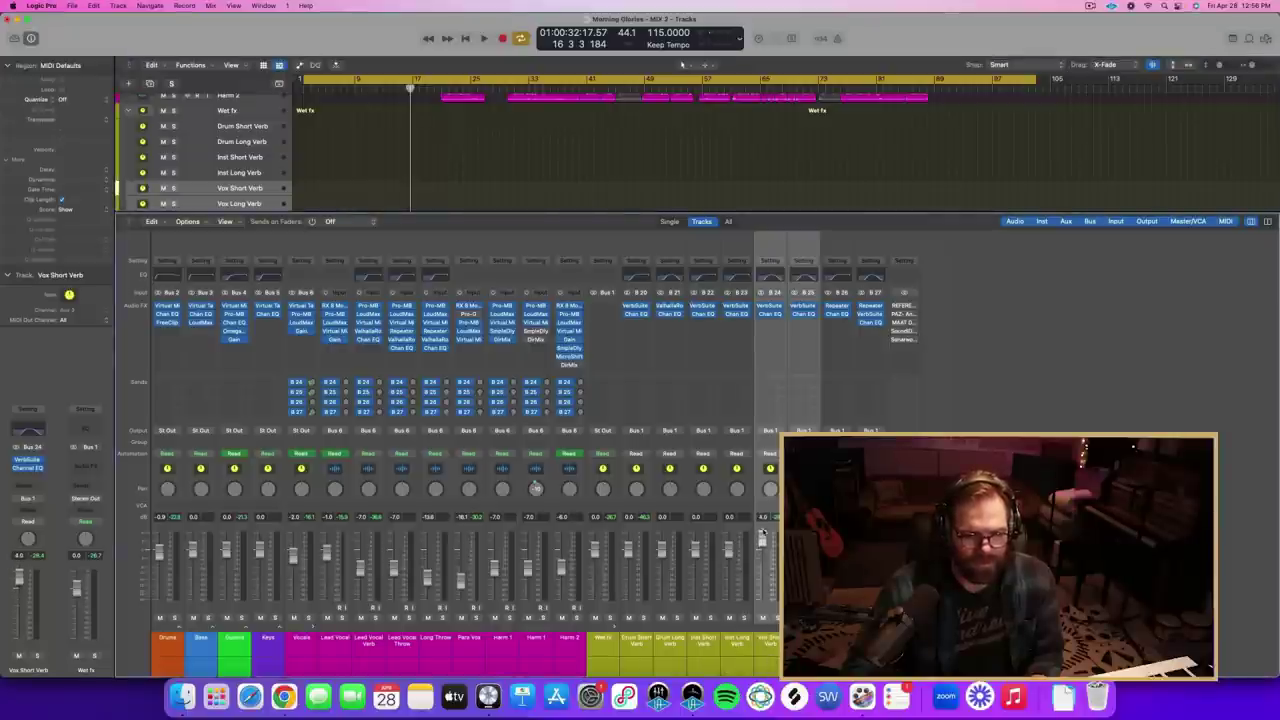
# - Reopen Vox Long Verb's reverb, play the mix with the short decay, raise the decay to about 3.28 s, and stop playback
pyautogui.click(803, 305)
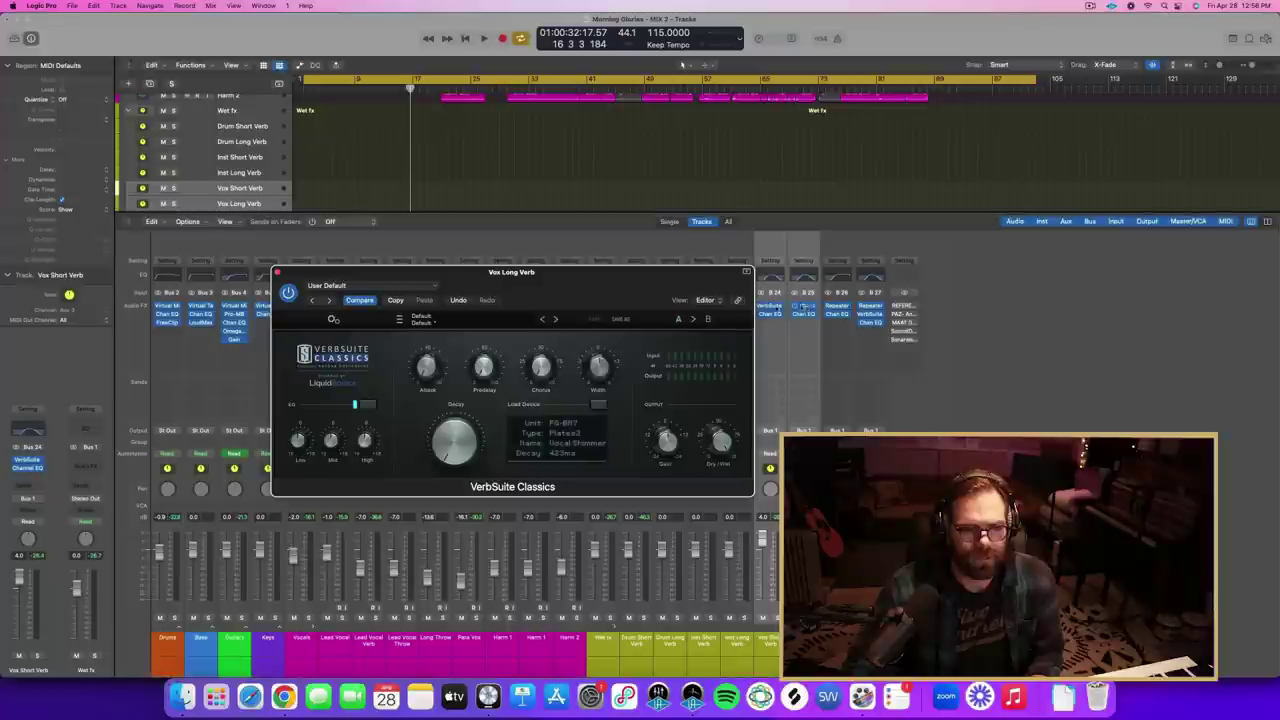
pyautogui.press('space')
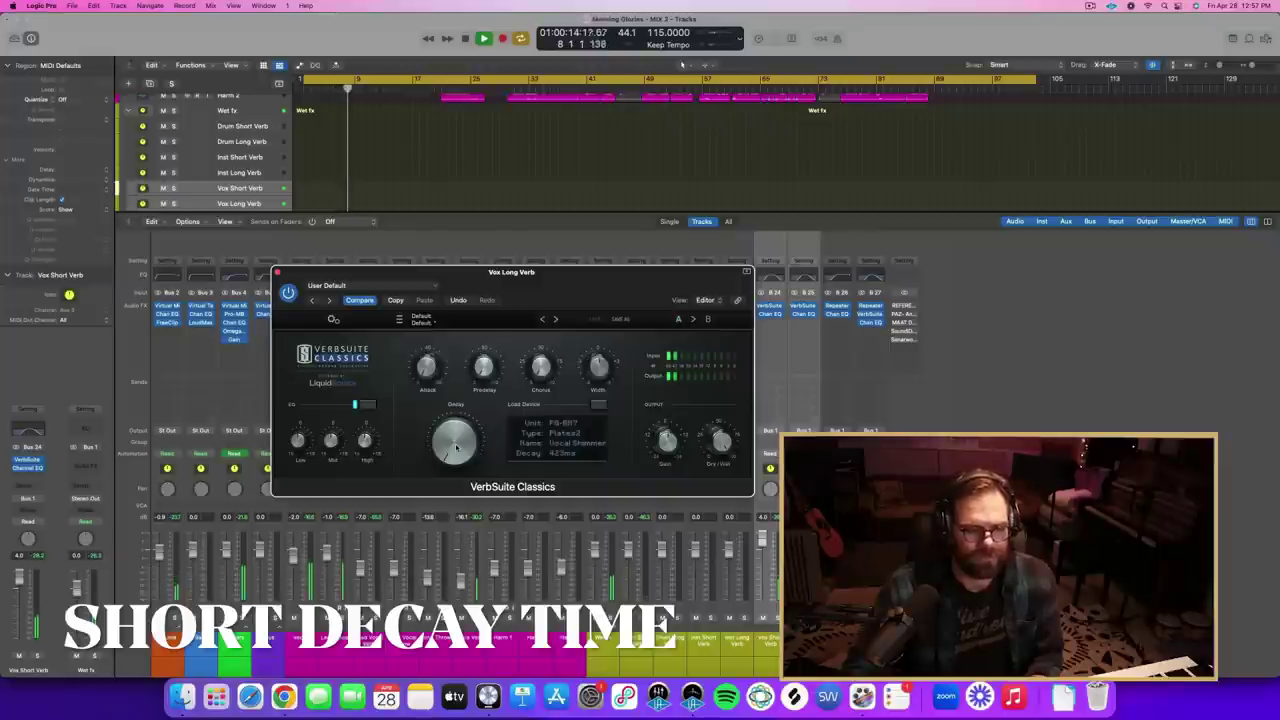
pyautogui.moveTo(456, 447); pyautogui.dragTo(457, 292)
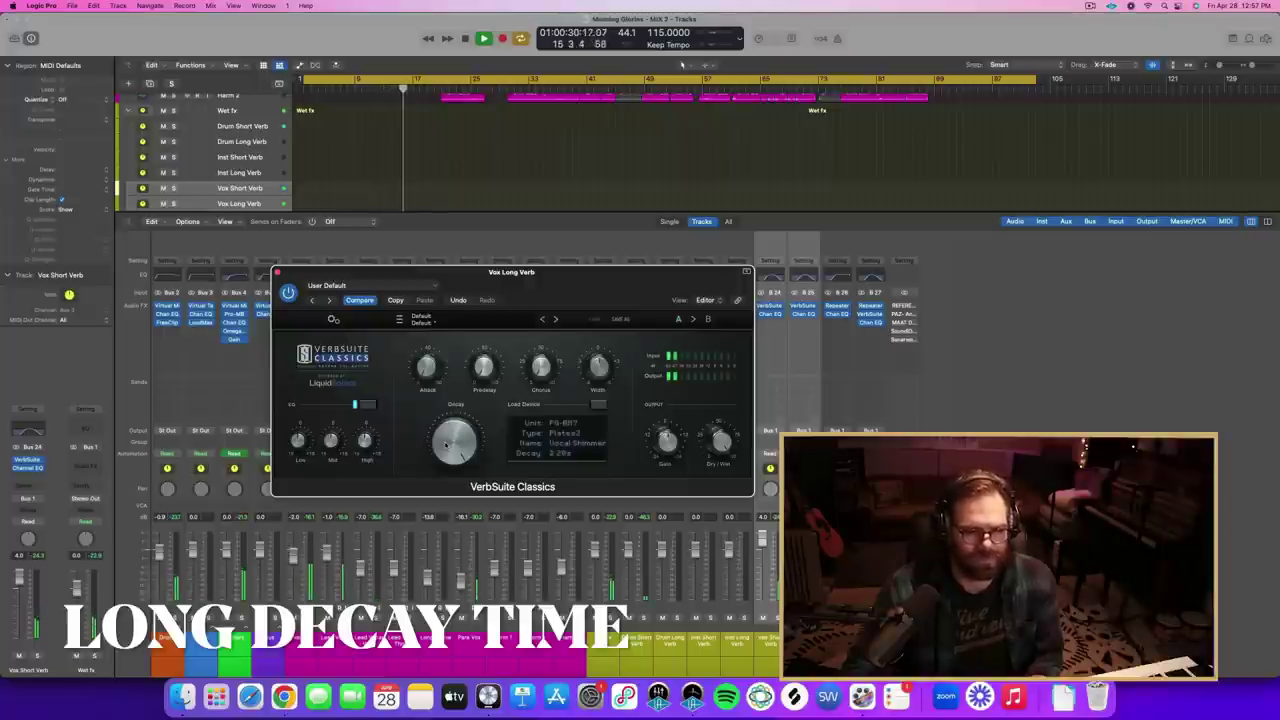
pyautogui.press('space')
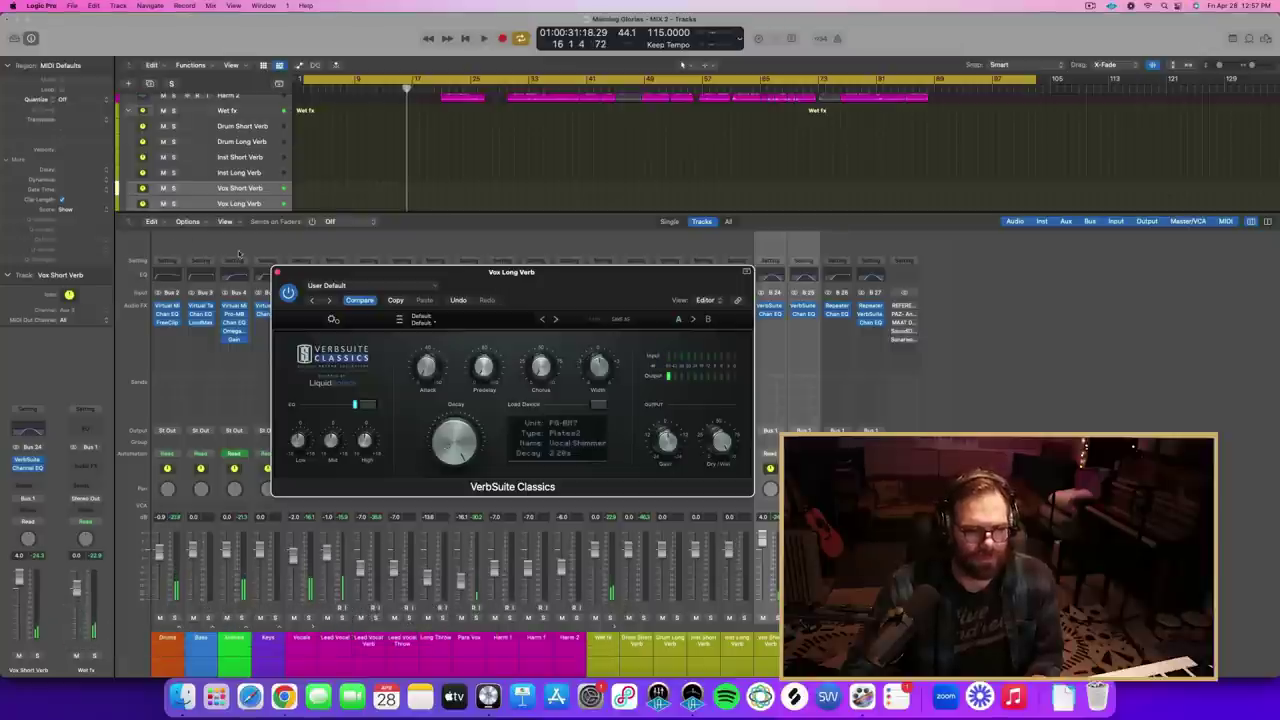
# - Close the Vox Long Verb reverb and reset the selected vocal reverb channels' faders to their default level
pyautogui.click(278, 273)
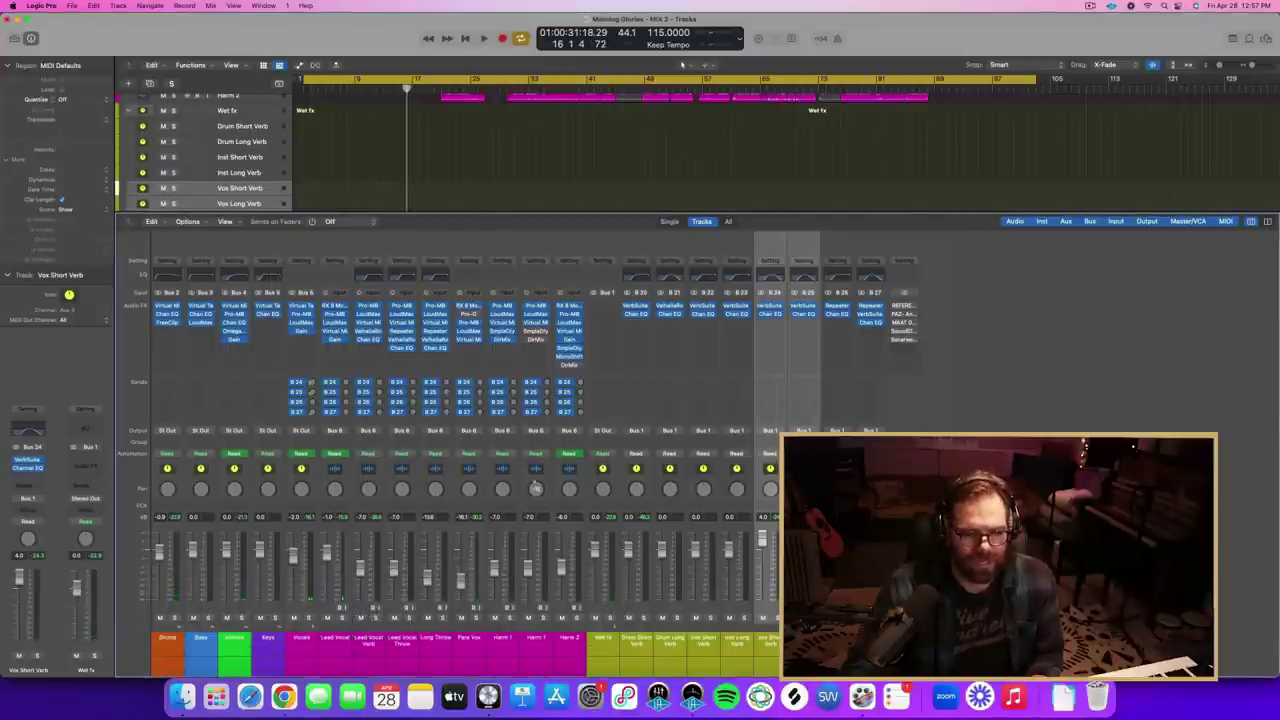
pyautogui.keyDown('alt'); pyautogui.click(764, 540); pyautogui.keyUp('alt')
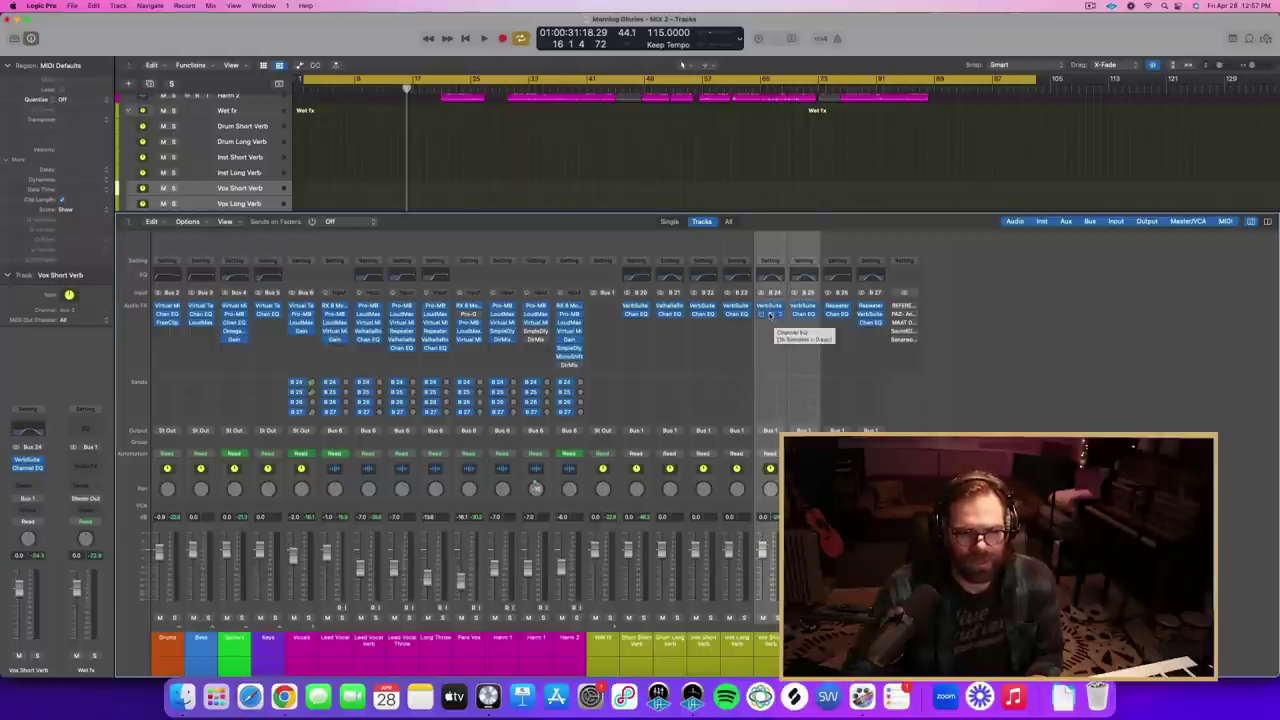
# - Open Vox Short Verb's Channel EQ to examine its low and high cuts, briefly opening and closing the Vox Long Verb reverb
pyautogui.click(769, 315)
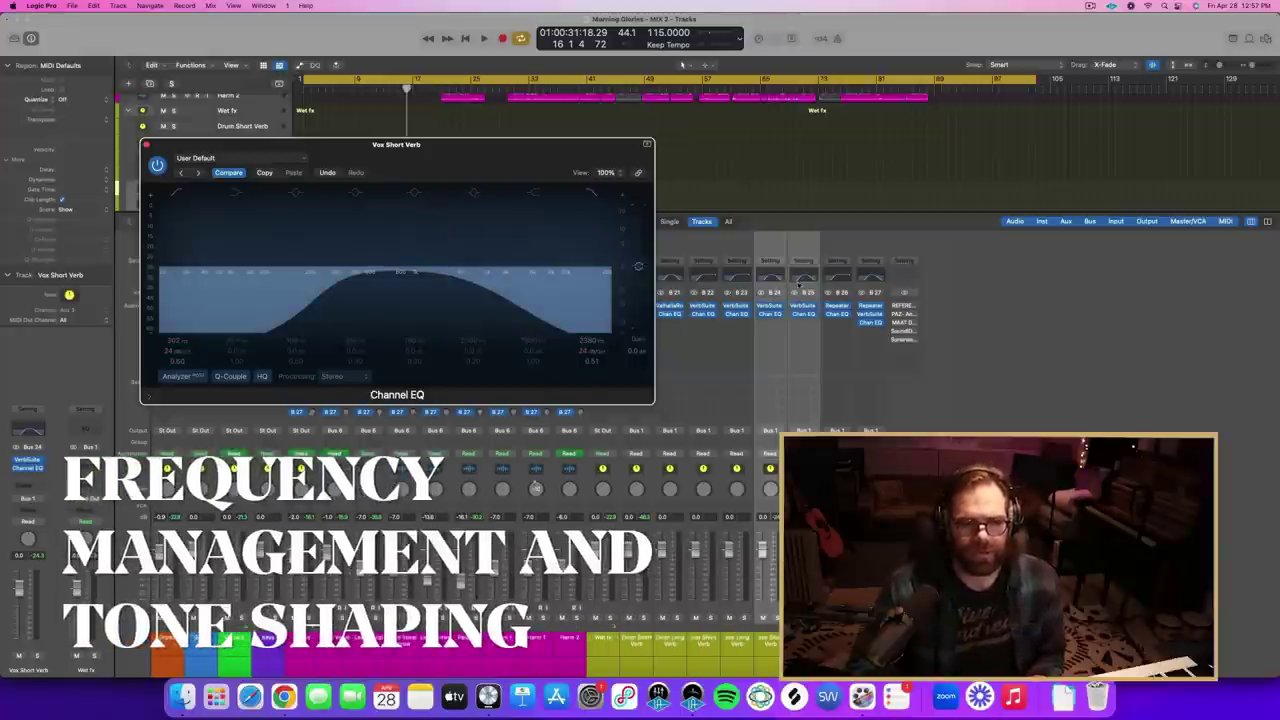
pyautogui.click(803, 305)
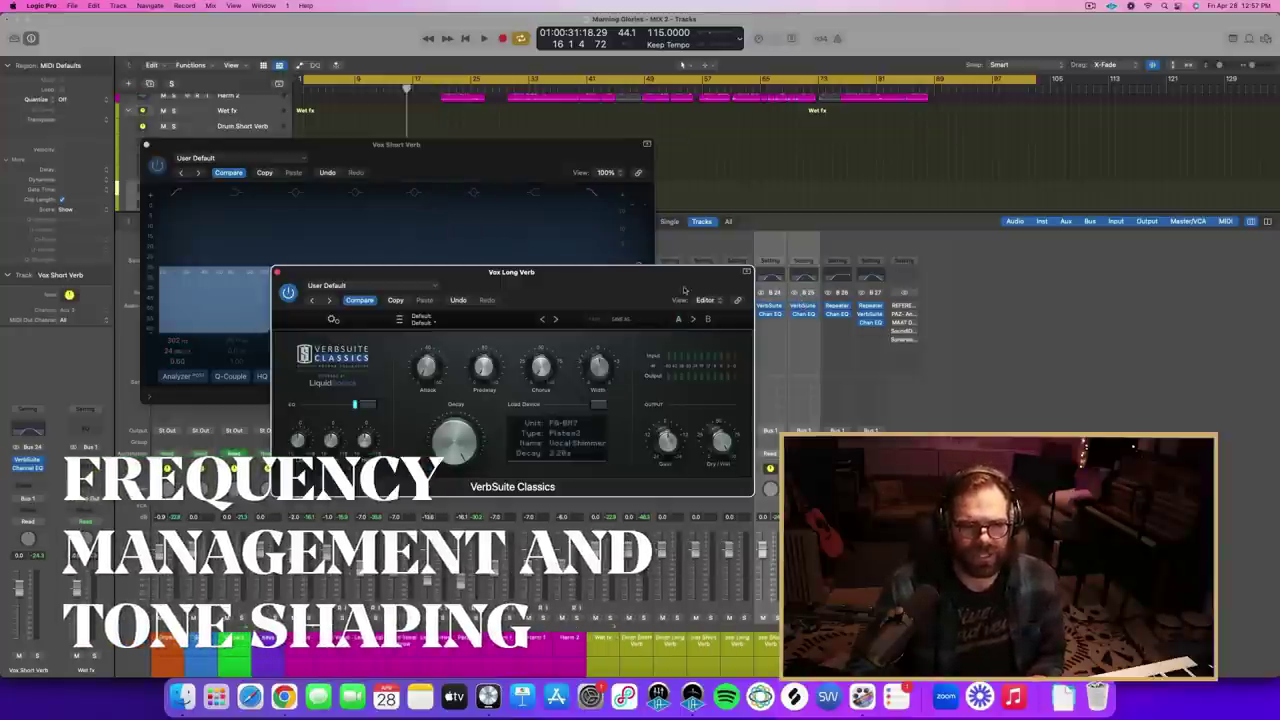
pyautogui.moveTo(656, 279); pyautogui.dragTo(1161, 381)
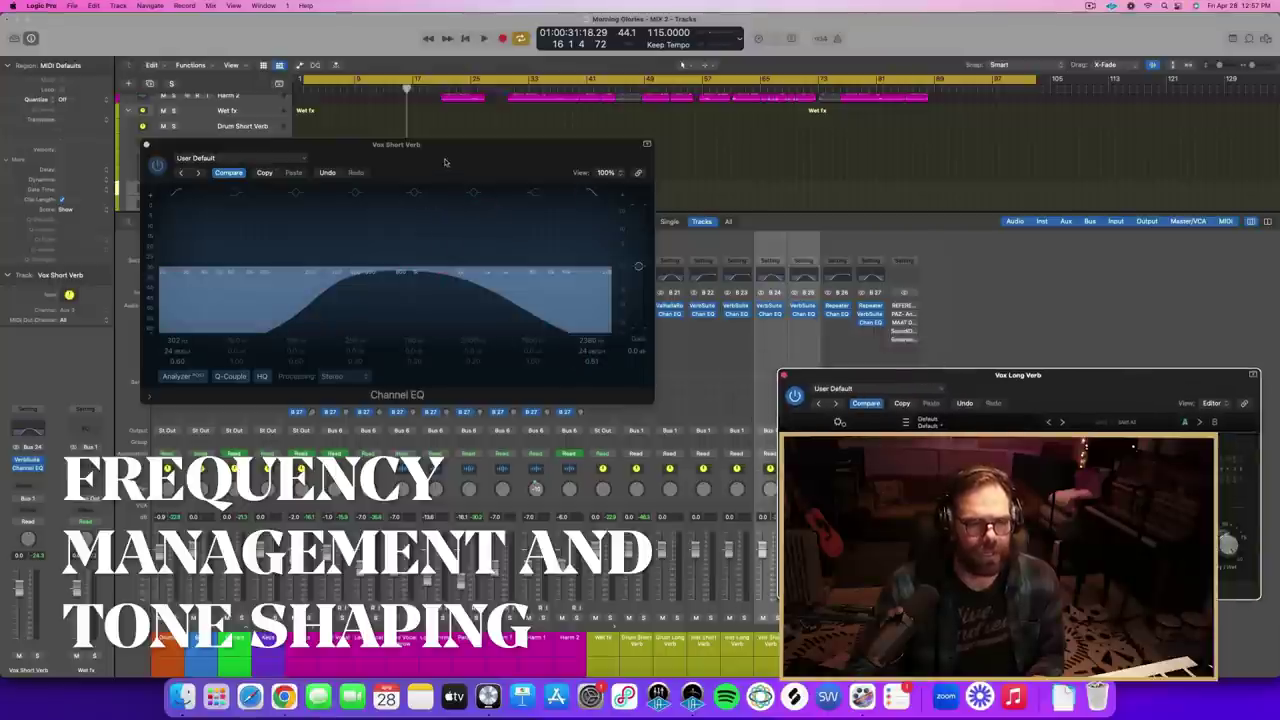
pyautogui.moveTo(485, 191); pyautogui.dragTo(456, 234)
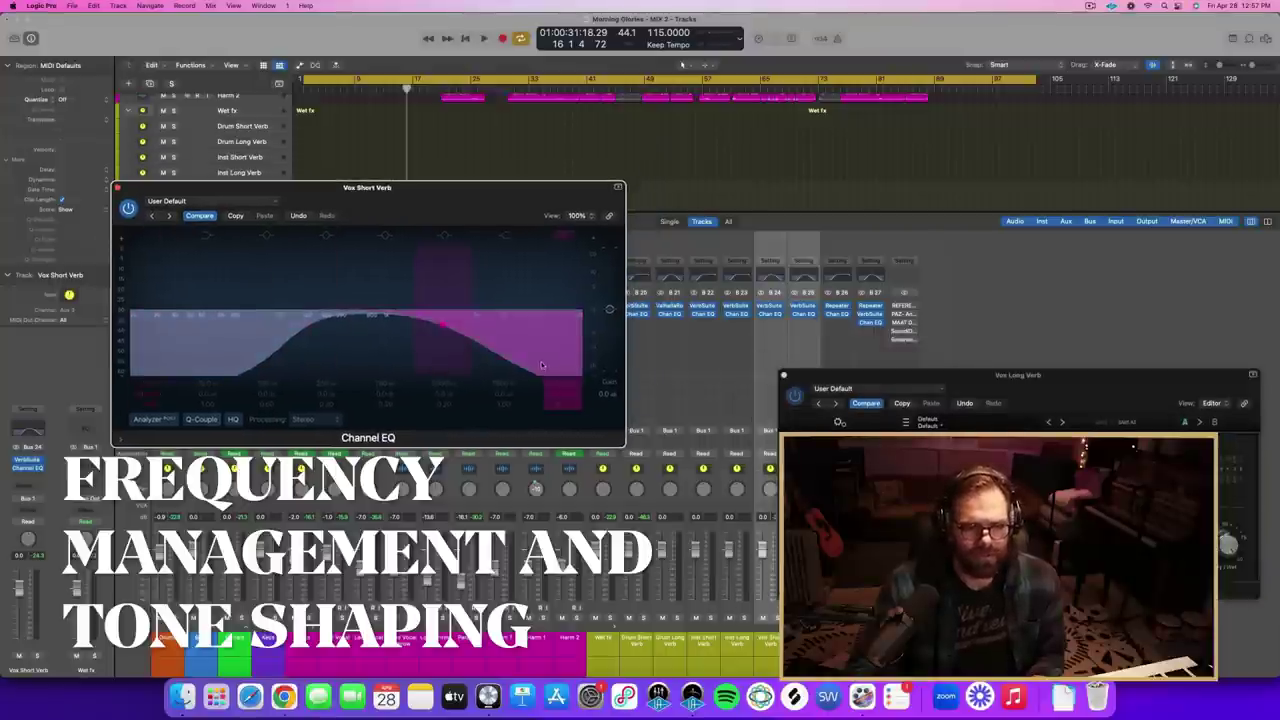
pyautogui.moveTo(978, 391); pyautogui.dragTo(858, 418)
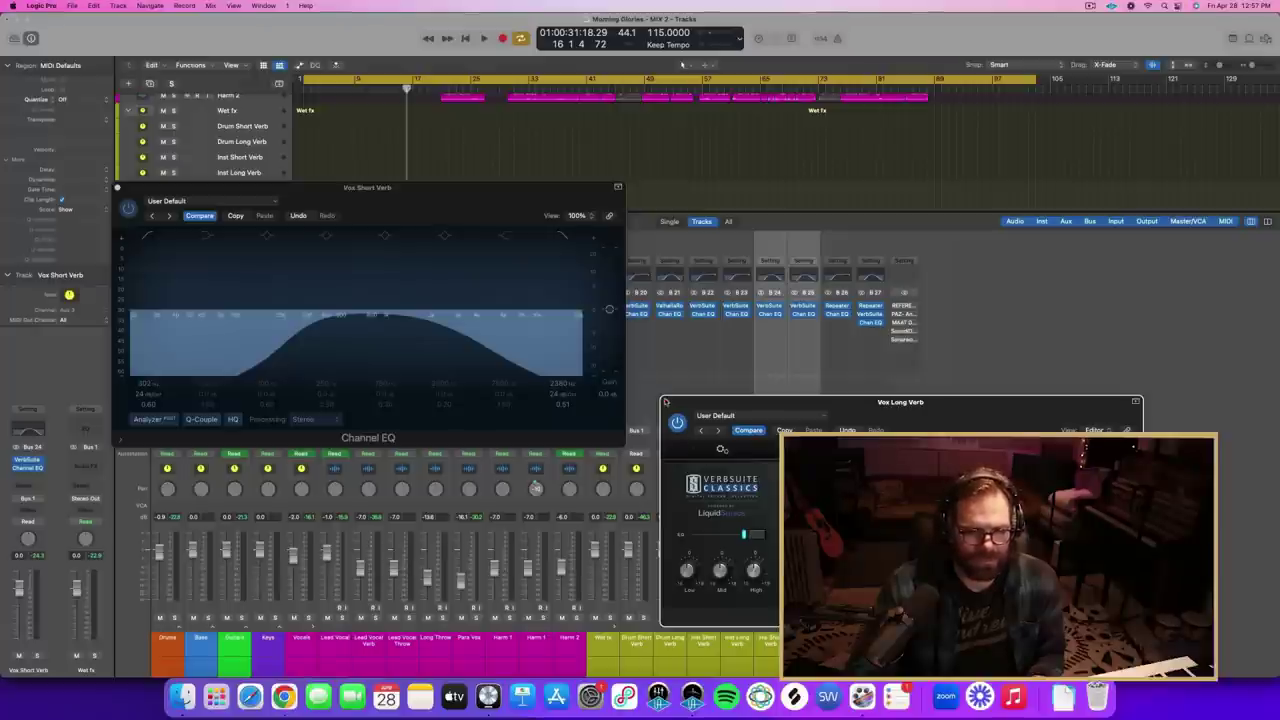
pyautogui.click(666, 401)
pyautogui.moveTo(321, 214); pyautogui.dragTo(331, 188)
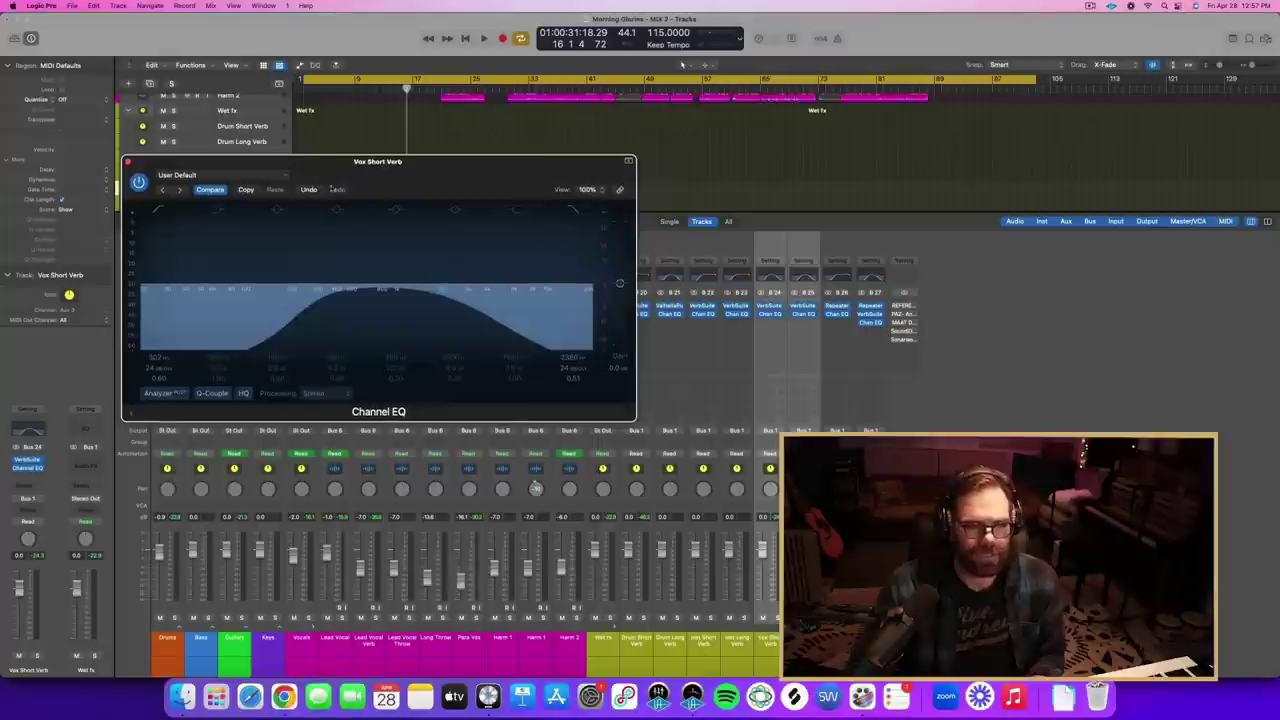
# - Solo the Vocals stack instead of the vocal reverb channels, and close the Vox Short Verb Channel EQ
pyautogui.click(775, 618)
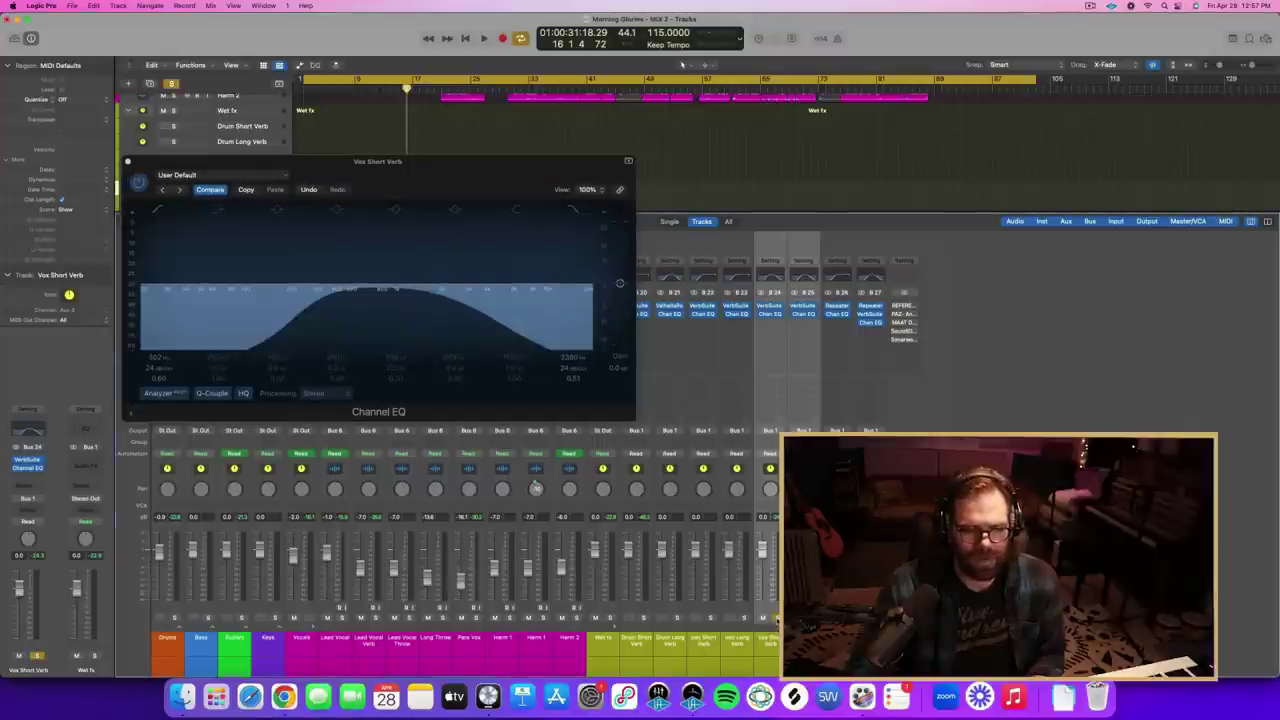
pyautogui.click(775, 618)
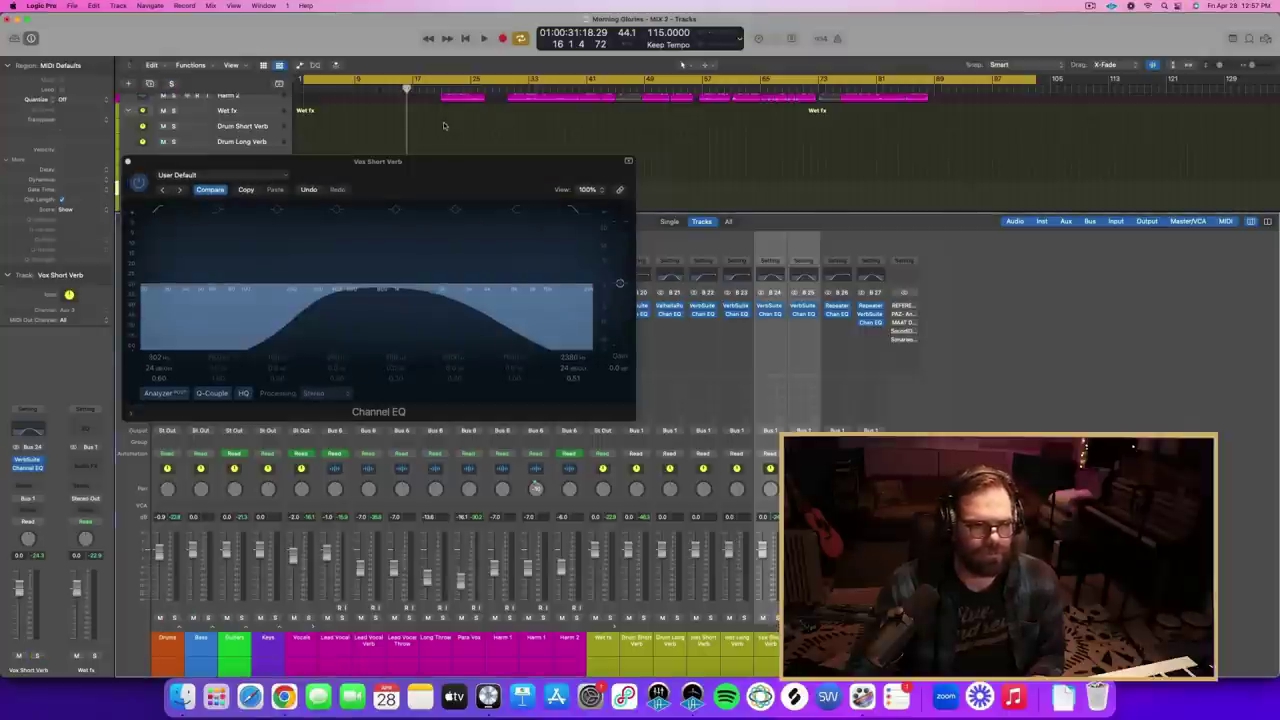
pyautogui.moveTo(419, 164); pyautogui.dragTo(447, 340)
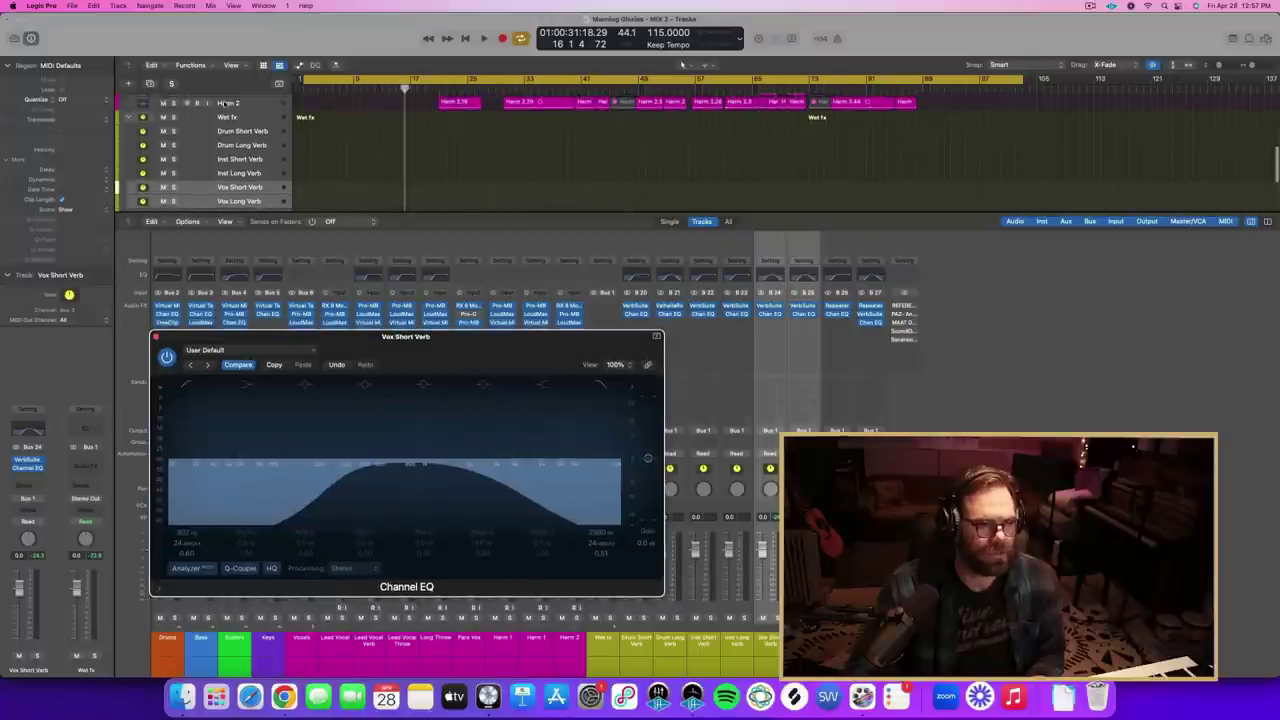
pyautogui.scroll(10, 383, 153)
pyautogui.click(175, 157)
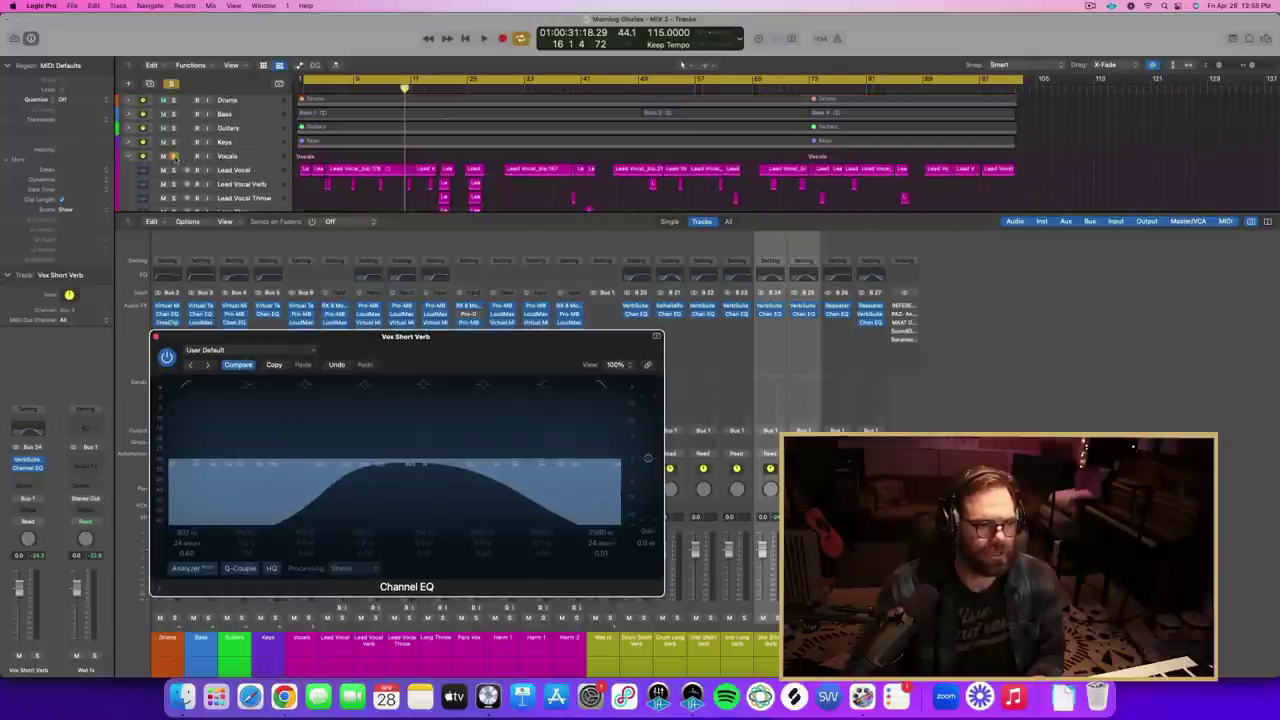
pyautogui.click(158, 340)
pyautogui.click(156, 337)
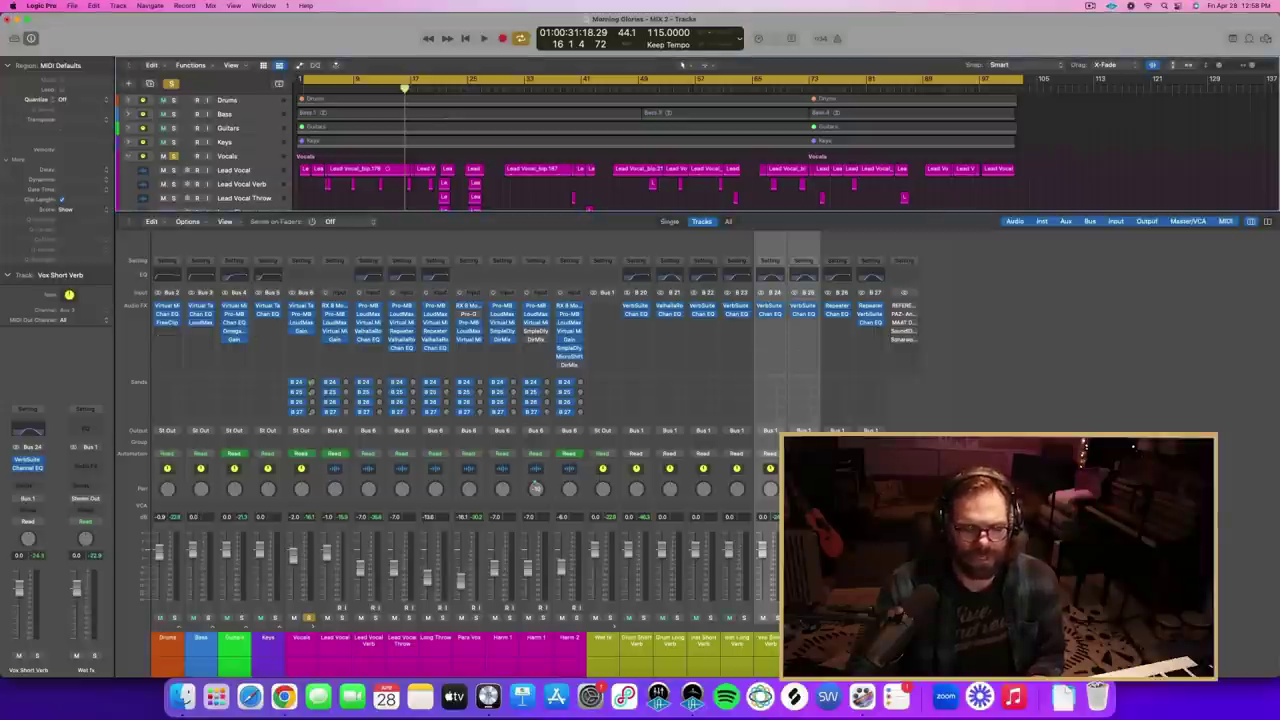
# - Compare the soloed vocals with the Channel EQ on Vox Short Verb and Vox Long Verb bypassed and switched back on
pyautogui.click(777, 618)
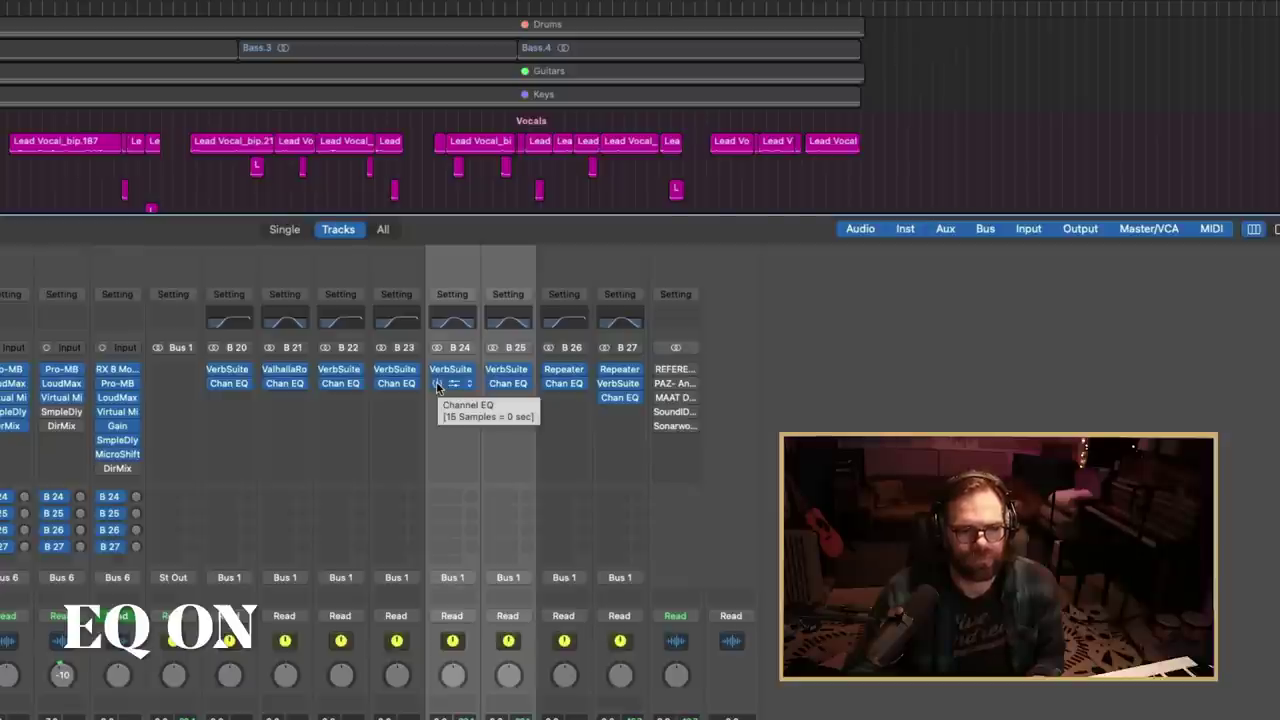
pyautogui.click(437, 385)
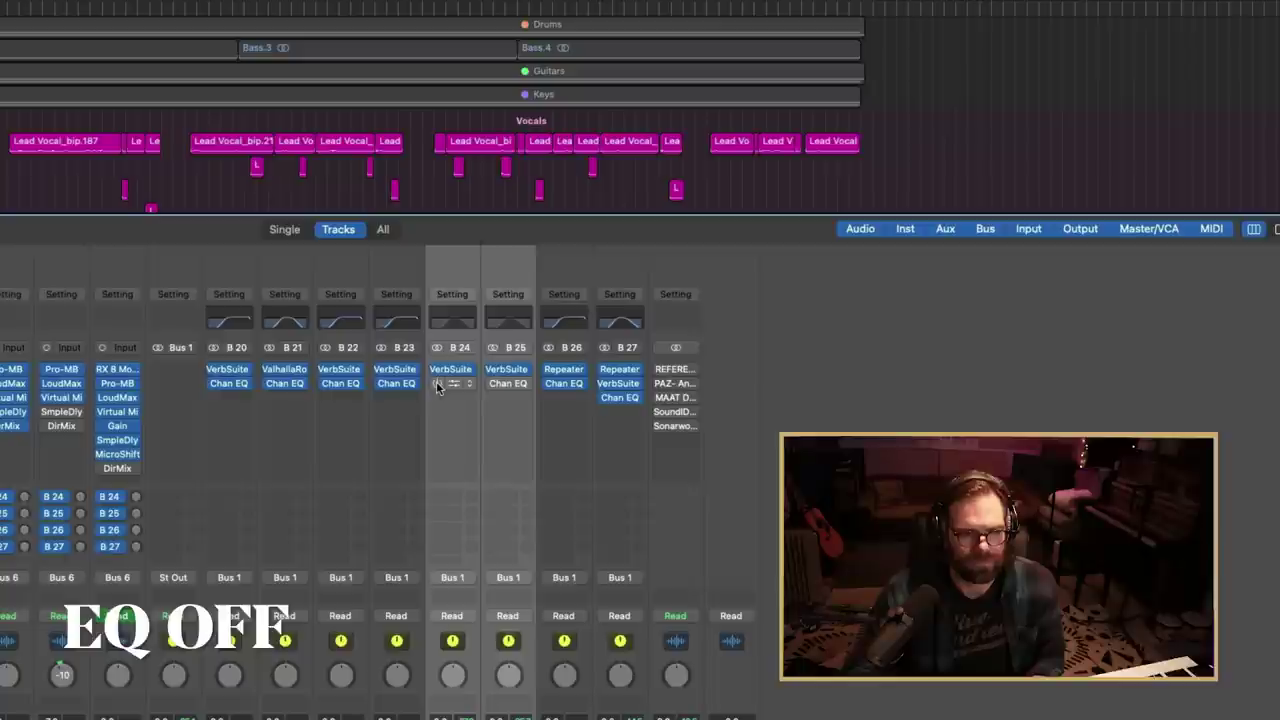
pyautogui.click(437, 384)
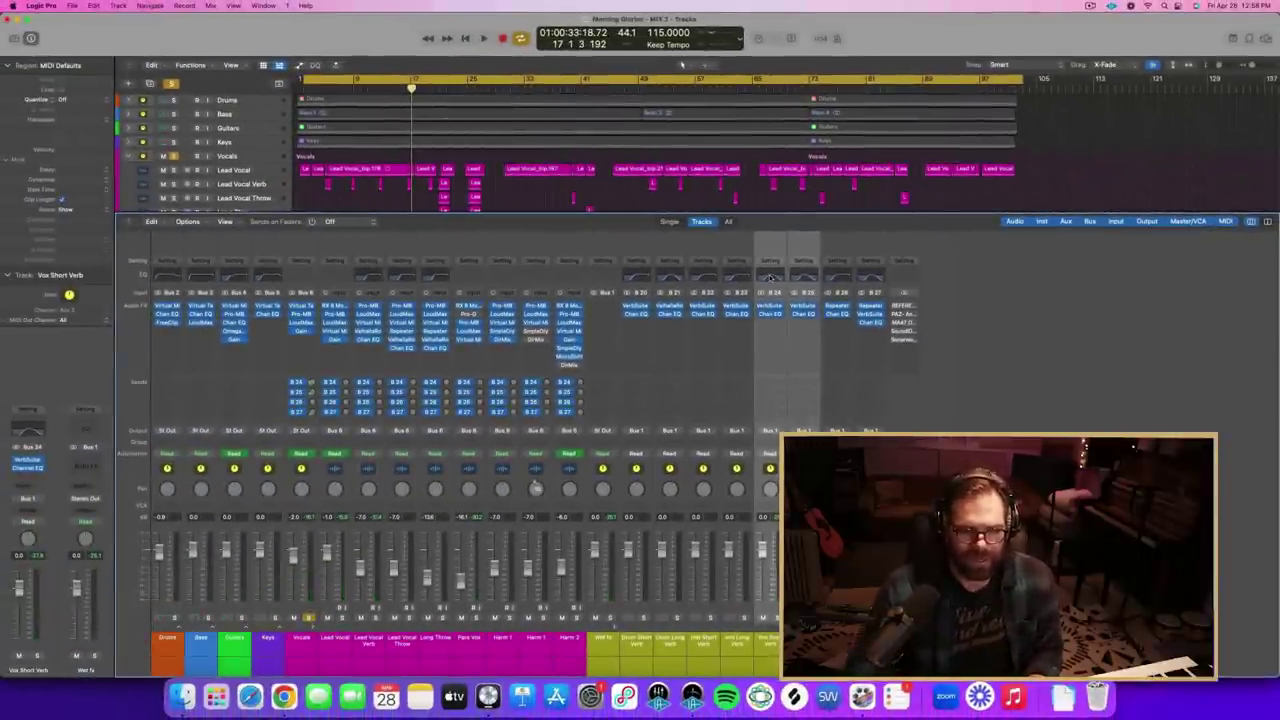
# - Reopen Vox Short Verb's Channel EQ to examine how its curve filters the reverb, and close it
pyautogui.click(771, 277)
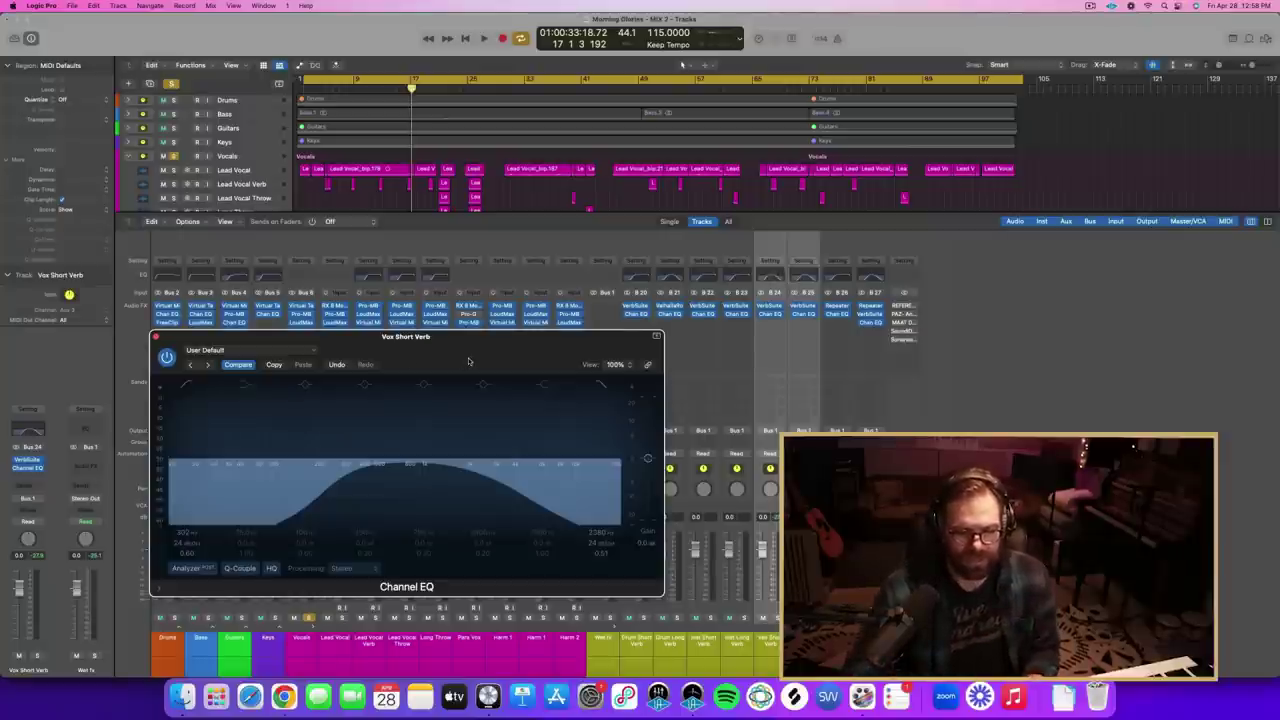
pyautogui.moveTo(545, 350); pyautogui.dragTo(512, 337)
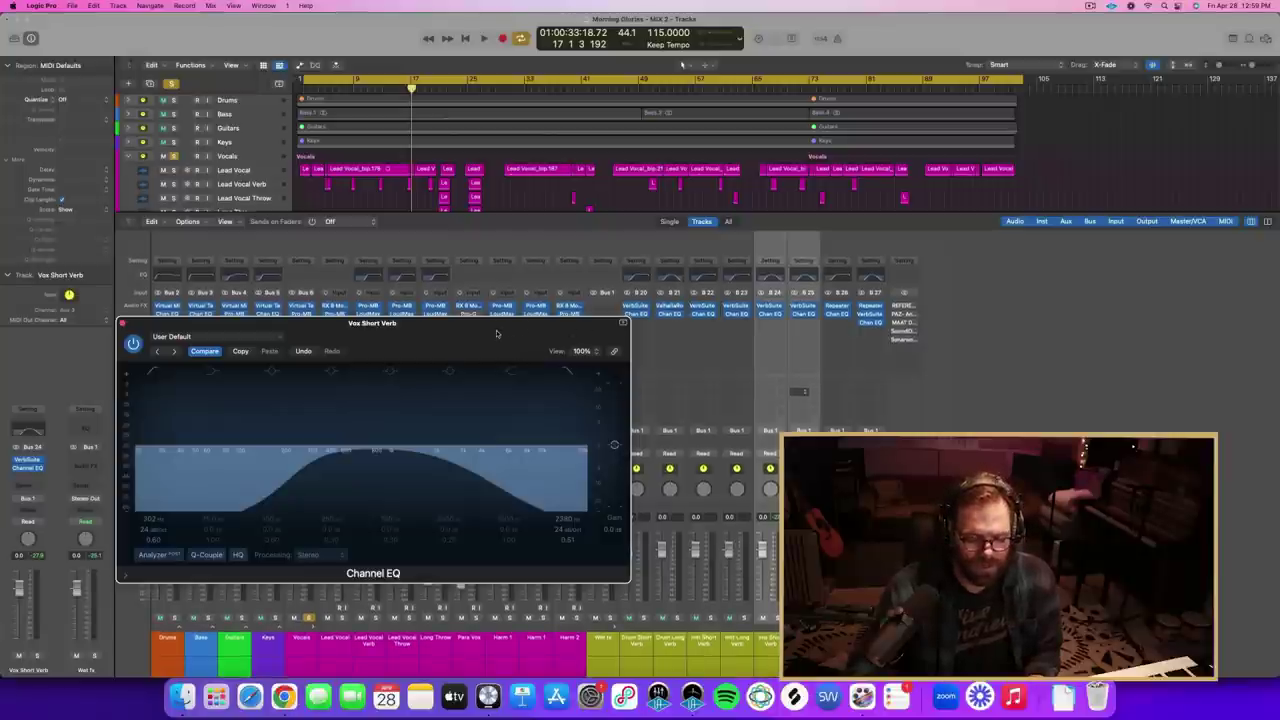
pyautogui.moveTo(496, 333); pyautogui.dragTo(709, 341)
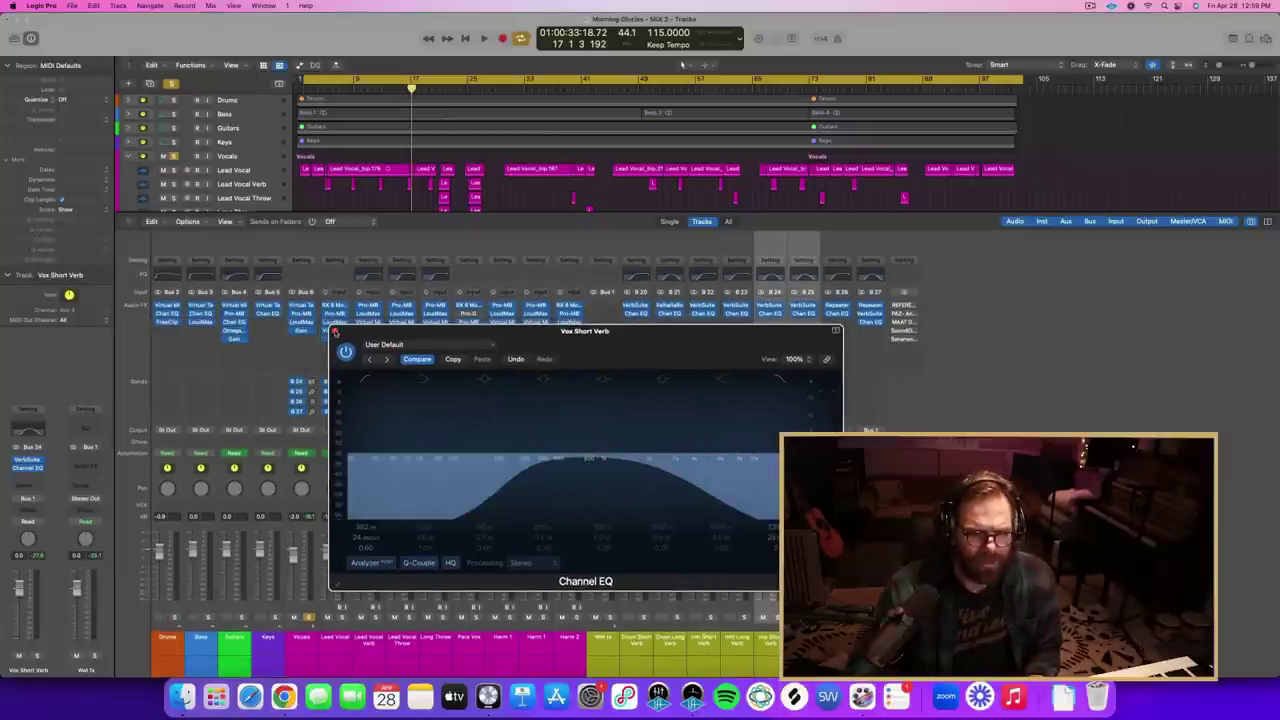
pyautogui.click(334, 331)
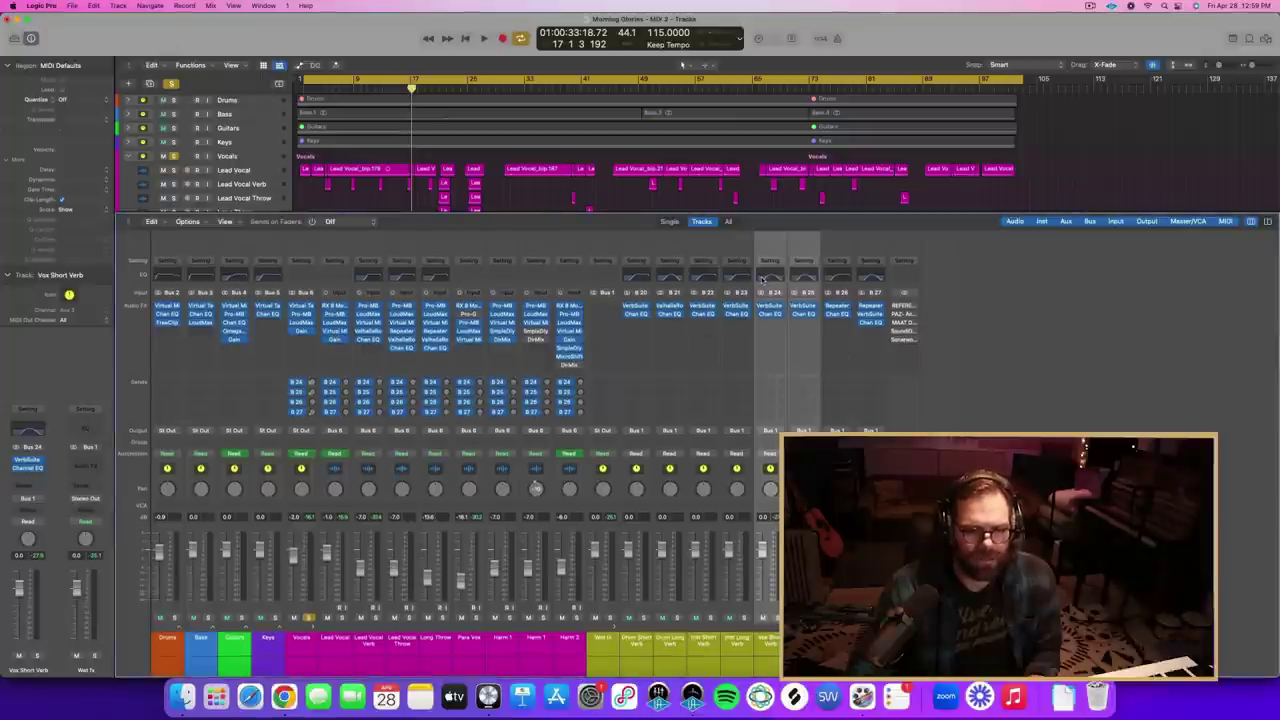
# - Open the Channel EQs of Vox Short Verb and Vox Long Verb side by side, compare their curves, and close both
pyautogui.click(767, 279)
pyautogui.click(803, 278)
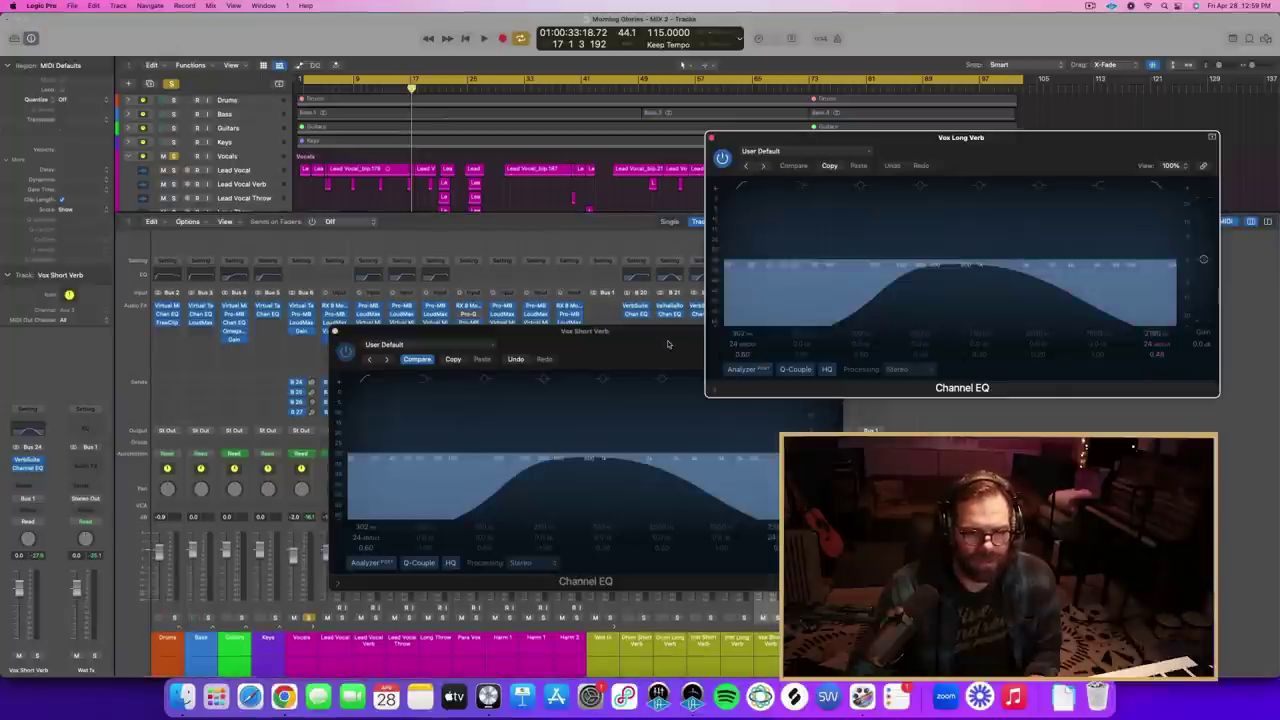
pyautogui.moveTo(648, 334); pyautogui.dragTo(472, 168)
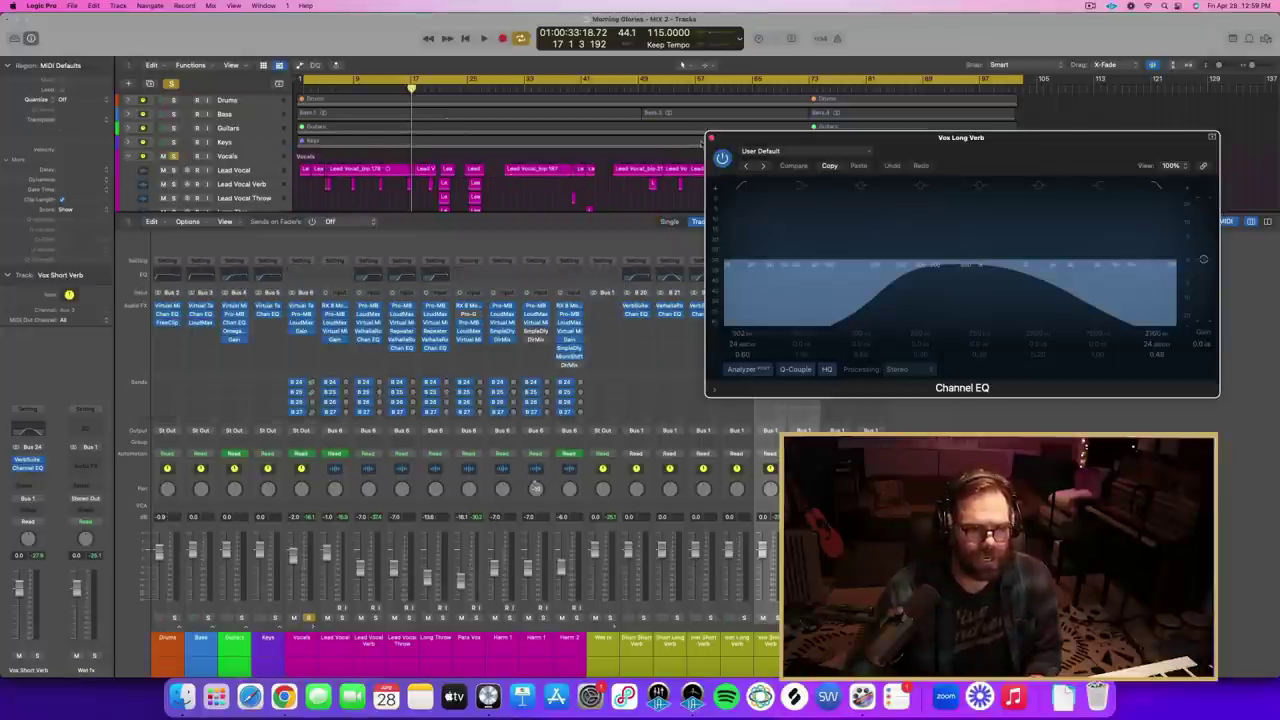
pyautogui.click(711, 138)
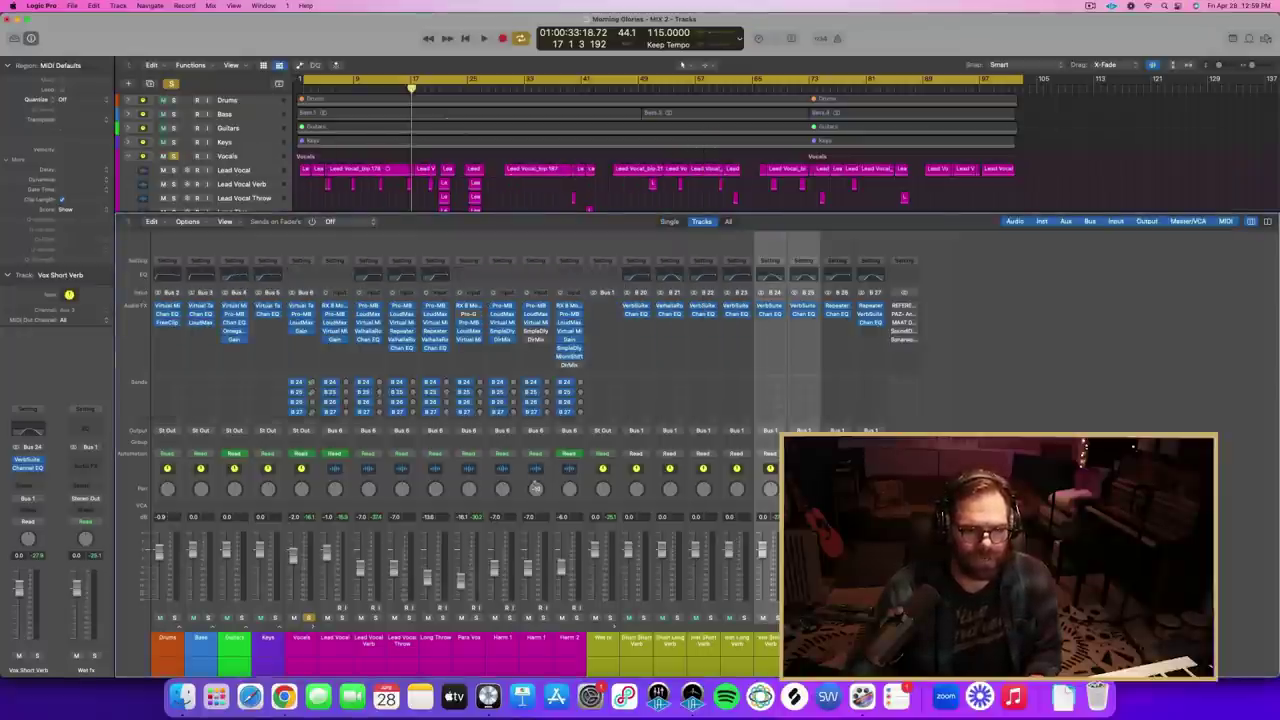
# - Play the soloed vocals and bypass the Channel EQ on Vox Short Verb and Vox Long Verb during playback to compare
pyautogui.press('space')
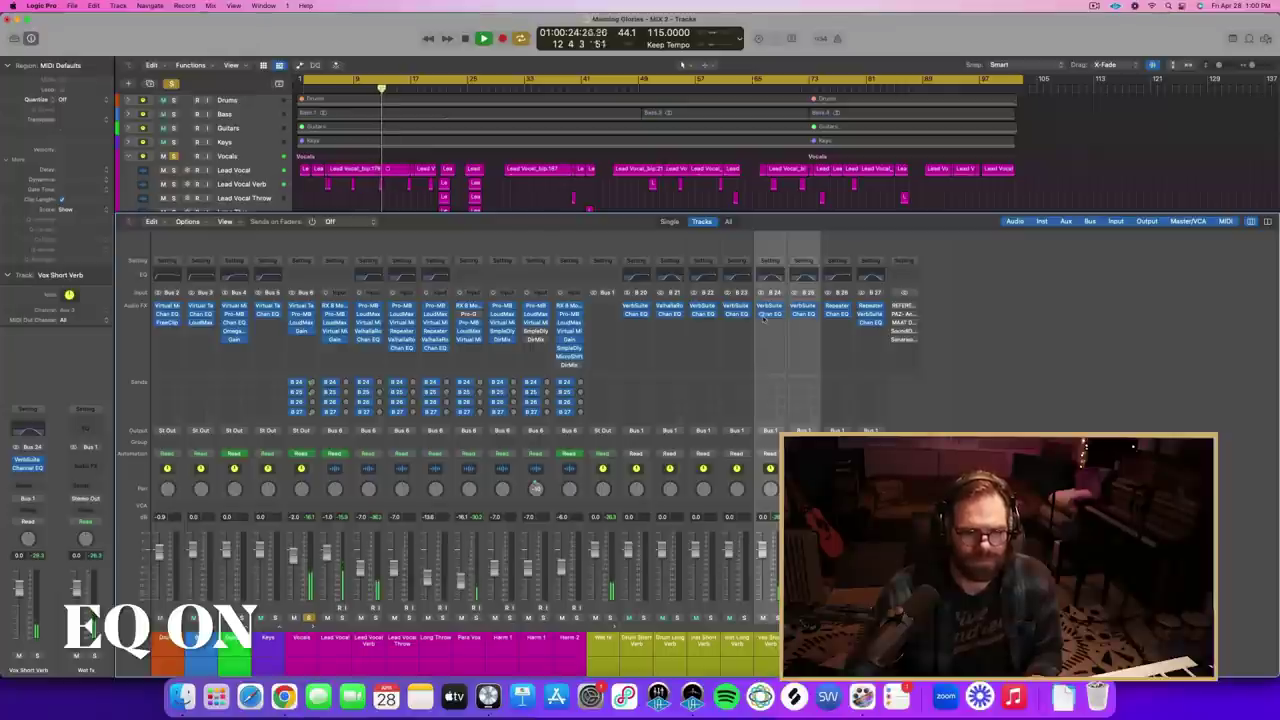
pyautogui.click(762, 315)
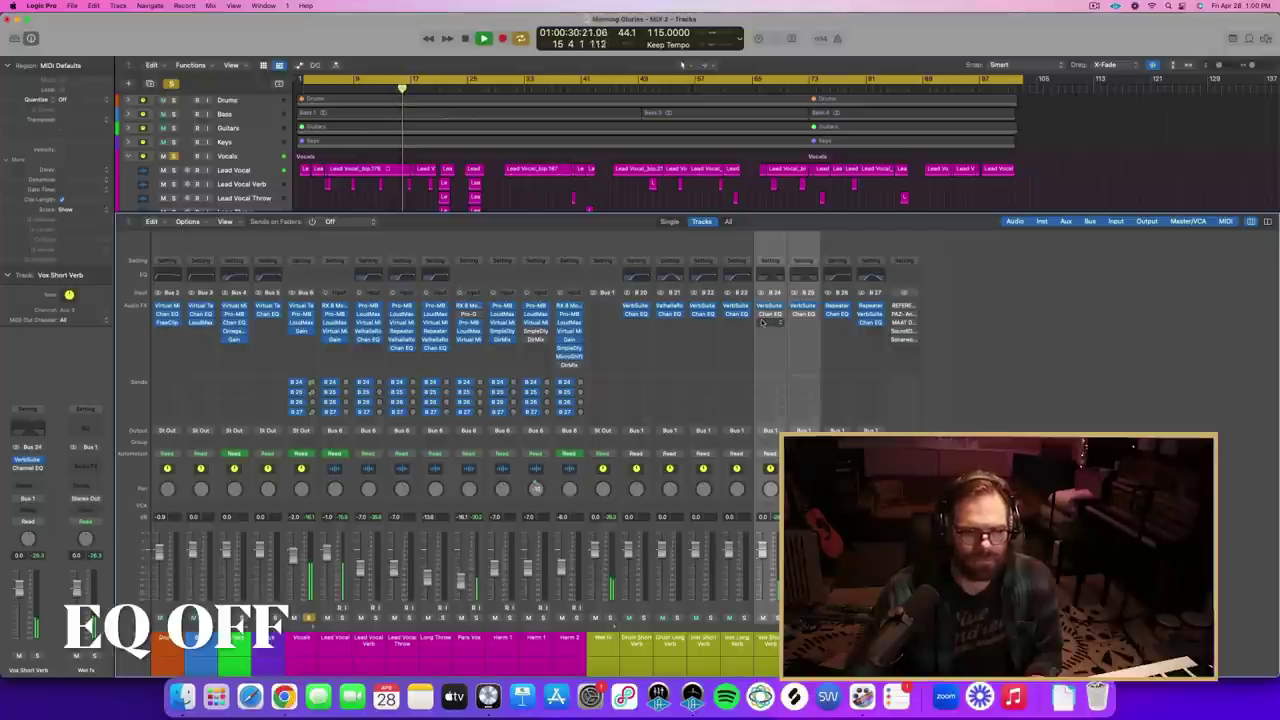
pyautogui.press('space')
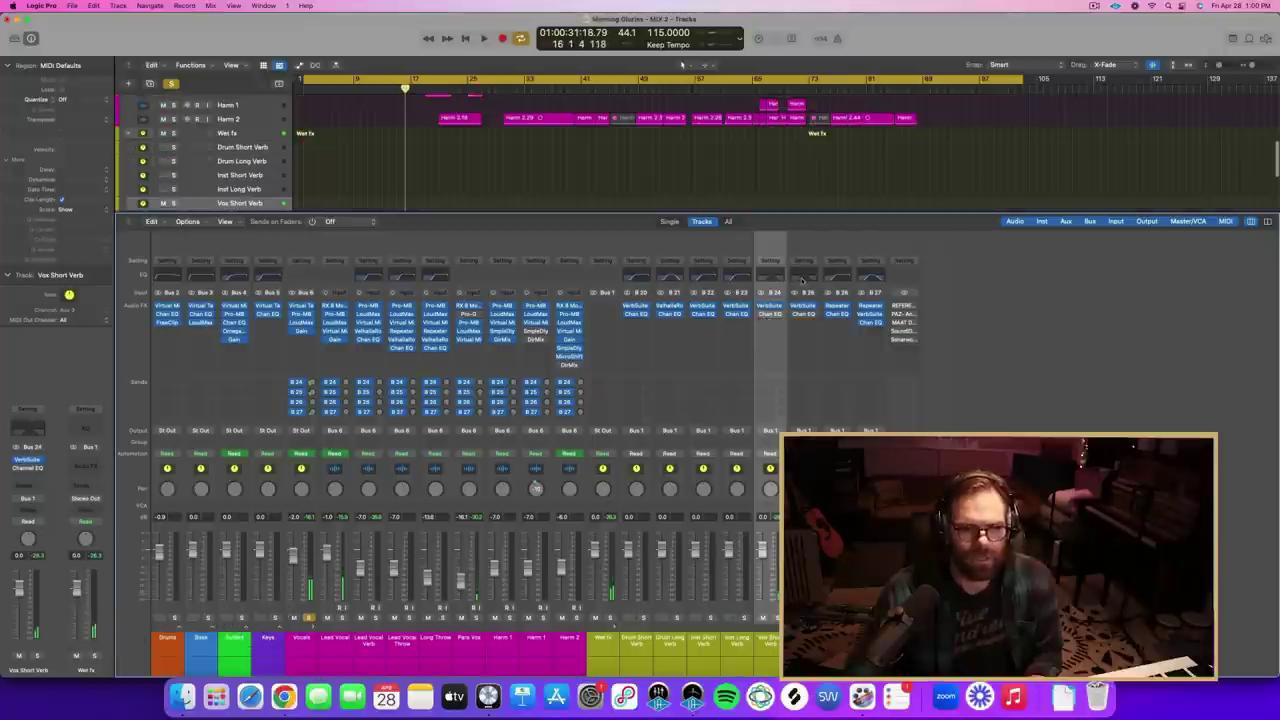
# - Open Vox Long Verb's bypassed Channel EQ to examine its low and high cuts, and close it
pyautogui.click(803, 283)
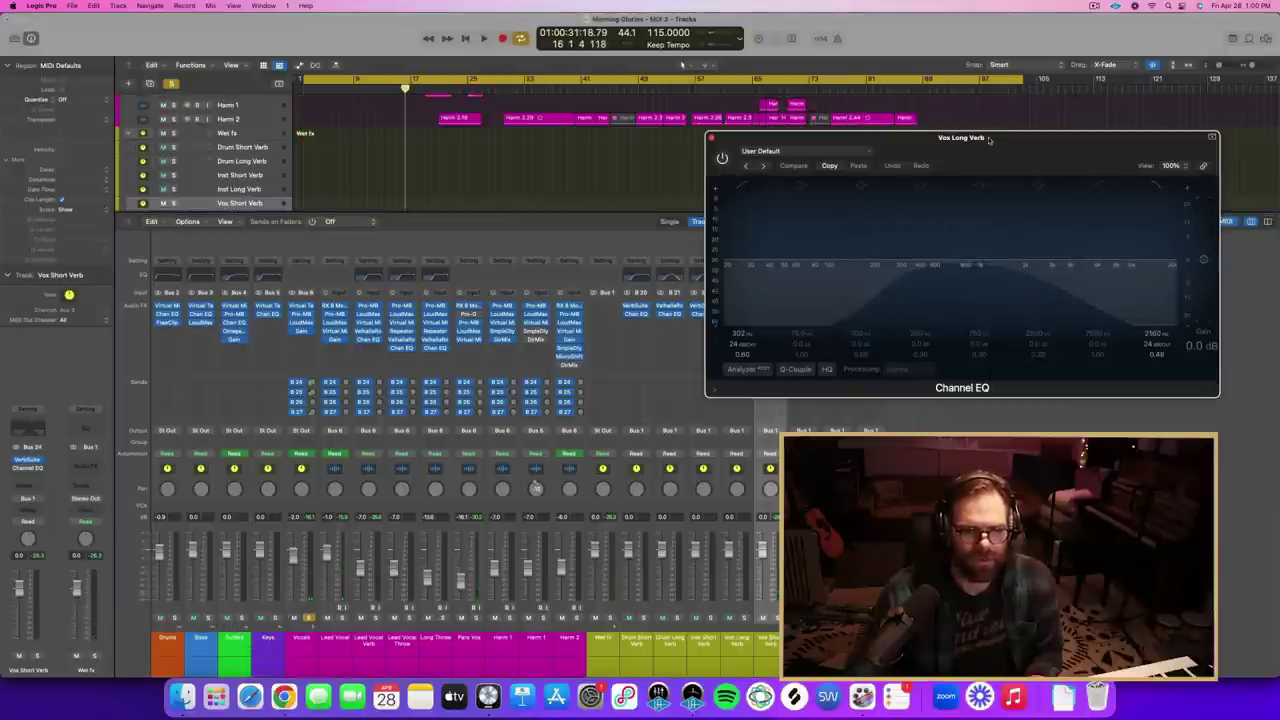
pyautogui.moveTo(989, 140); pyautogui.dragTo(536, 276)
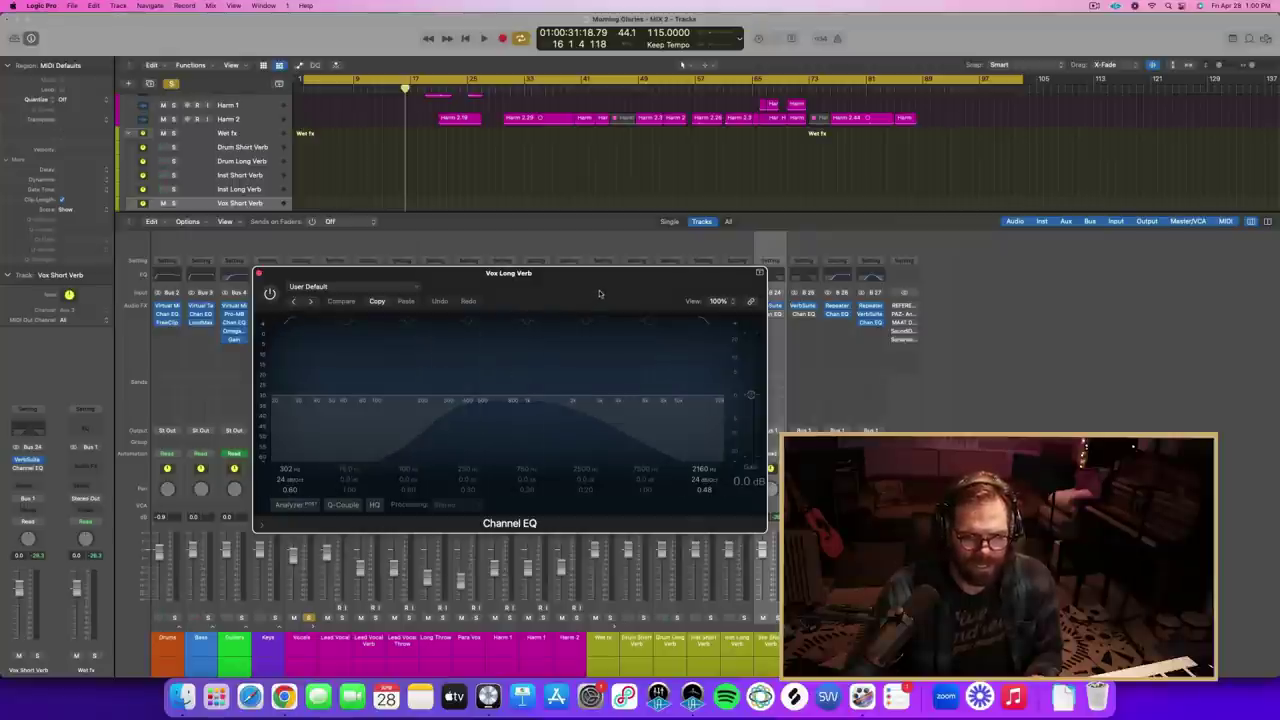
pyautogui.moveTo(297, 301); pyautogui.dragTo(510, 307)
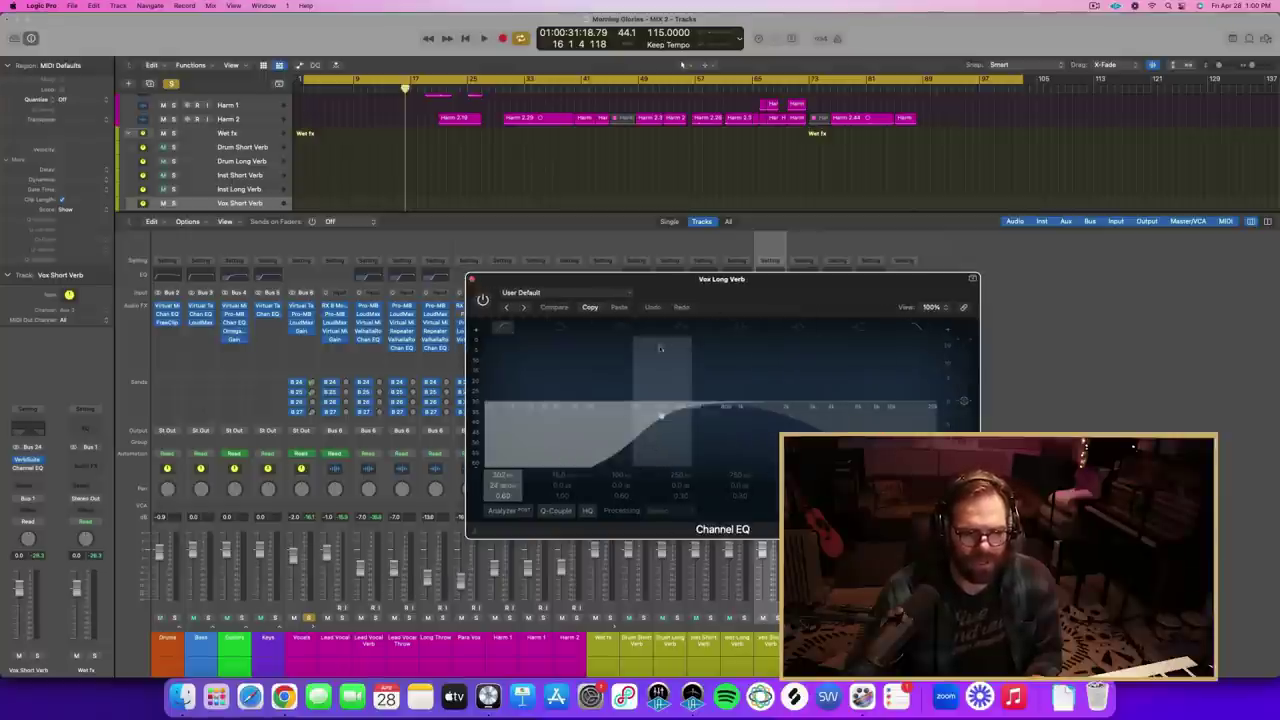
pyautogui.click(473, 280)
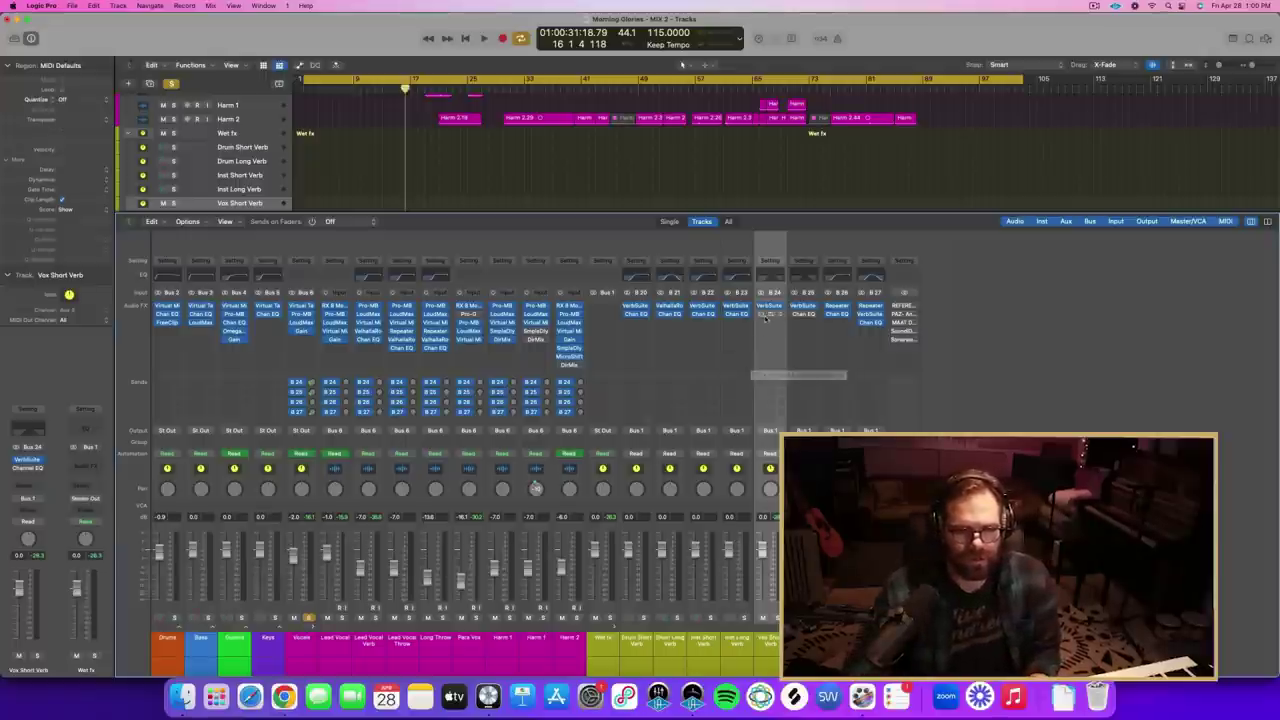
# - Unsolo the Vocals stack and compare the full mix with the Channel EQs on both vocal reverbs switched on and off
pyautogui.keyDown('shift'); pyautogui.click(803, 640); pyautogui.keyUp('shift')
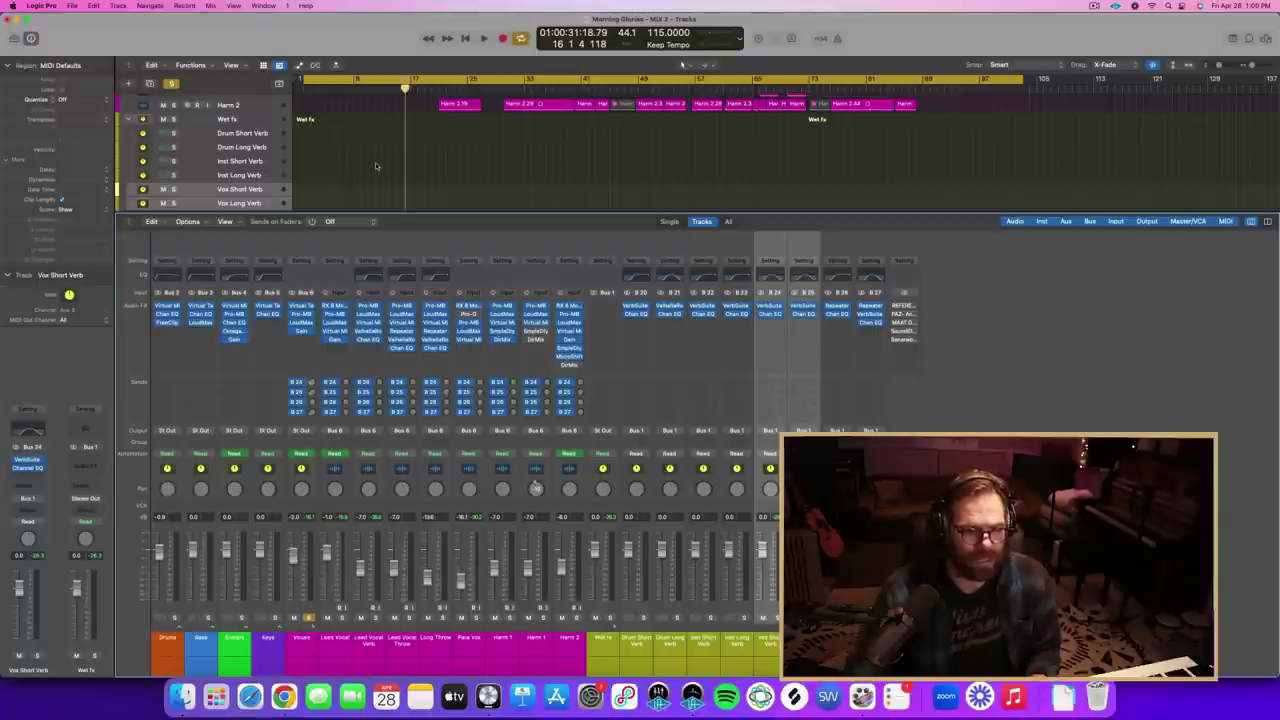
pyautogui.scroll(5, 376, 166)
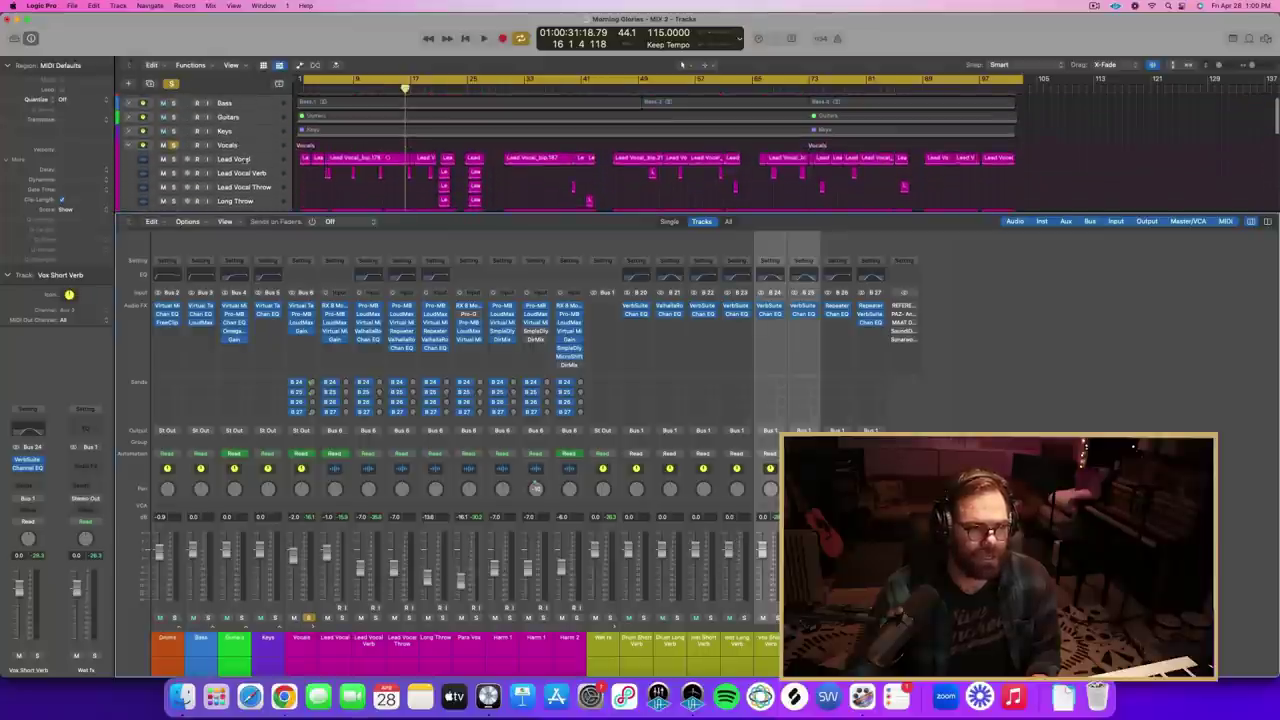
pyautogui.click(173, 145)
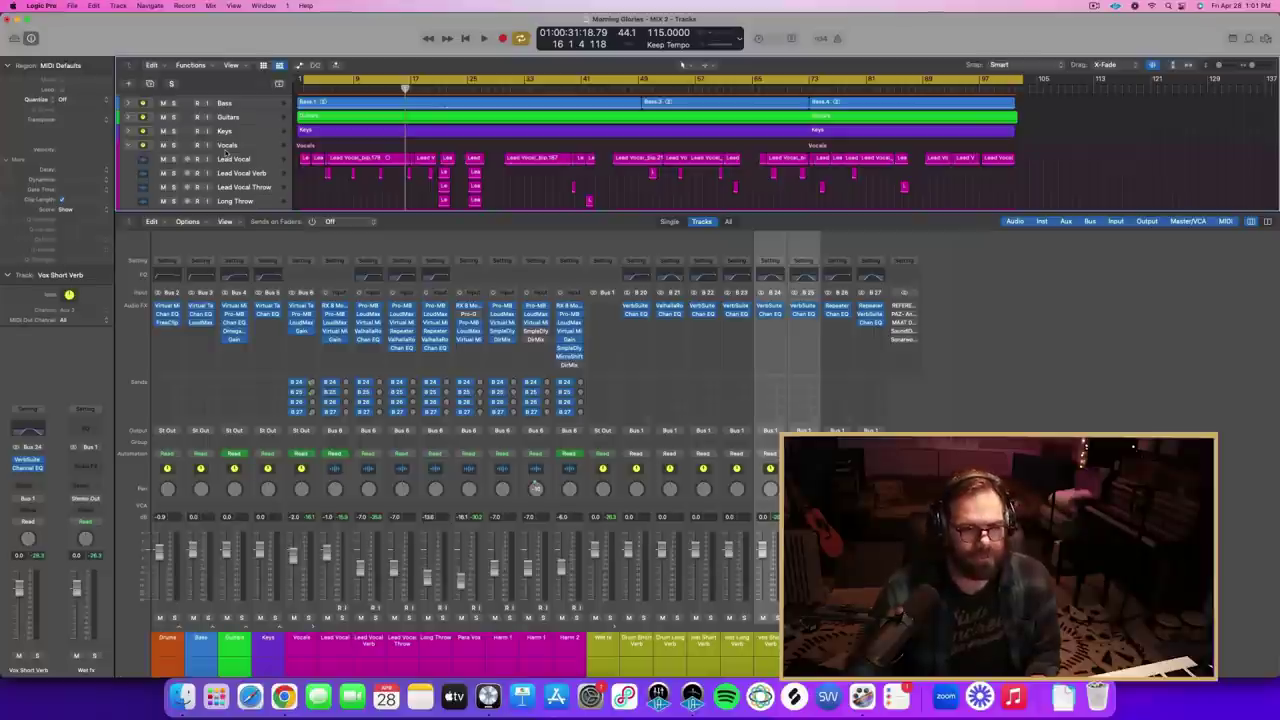
pyautogui.press('space')
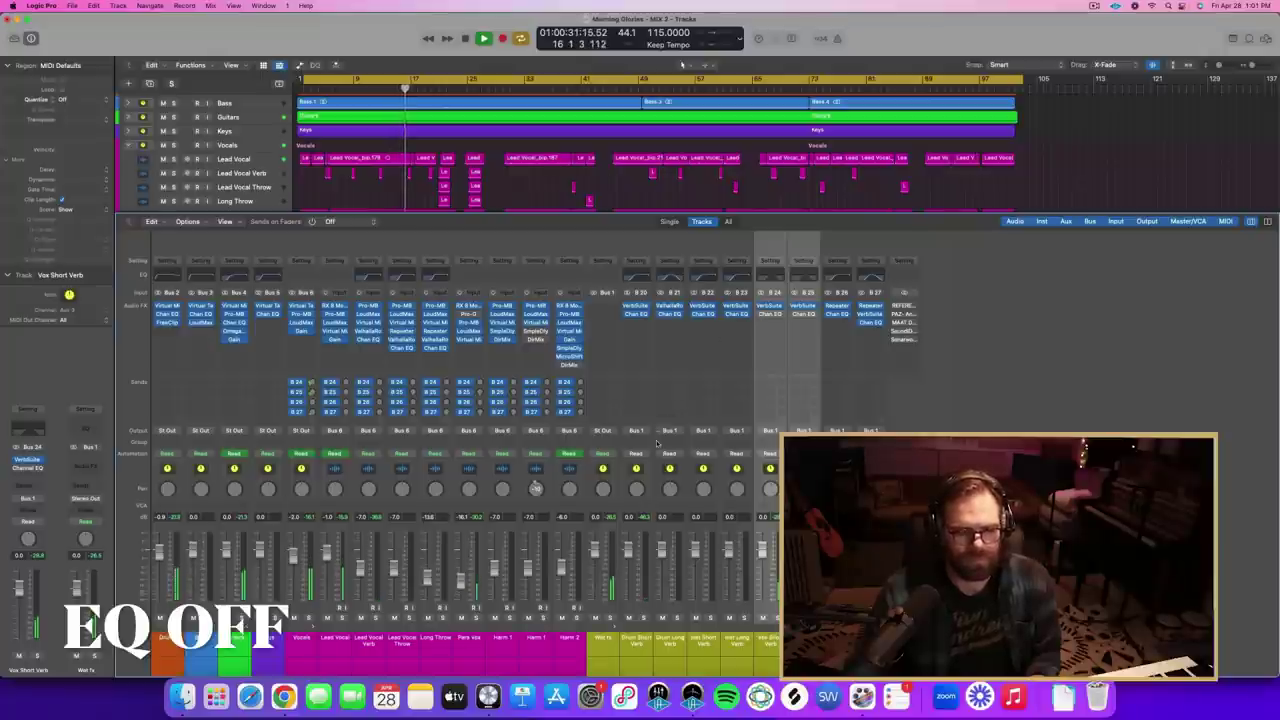
pyautogui.press('space')
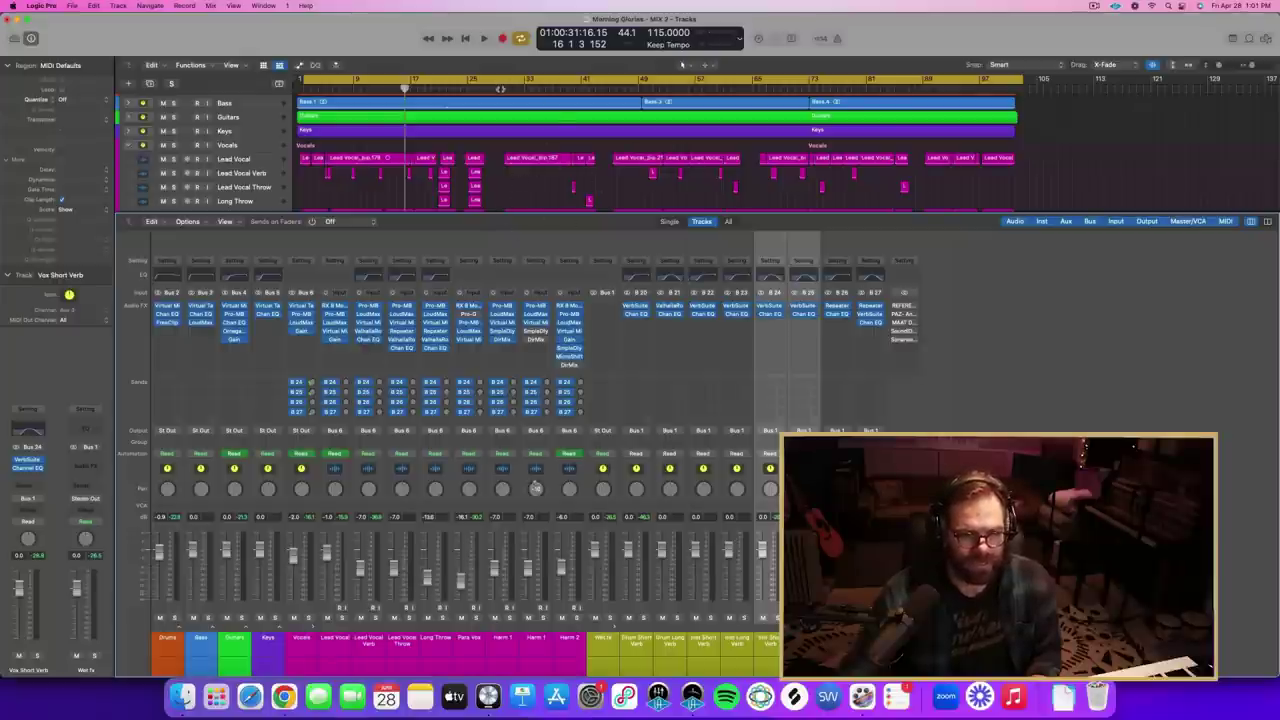
# - Hide the mixer, solo the Lead Vocal Verb track with all its regions selected, and play it from bar 5
pyautogui.press('x')
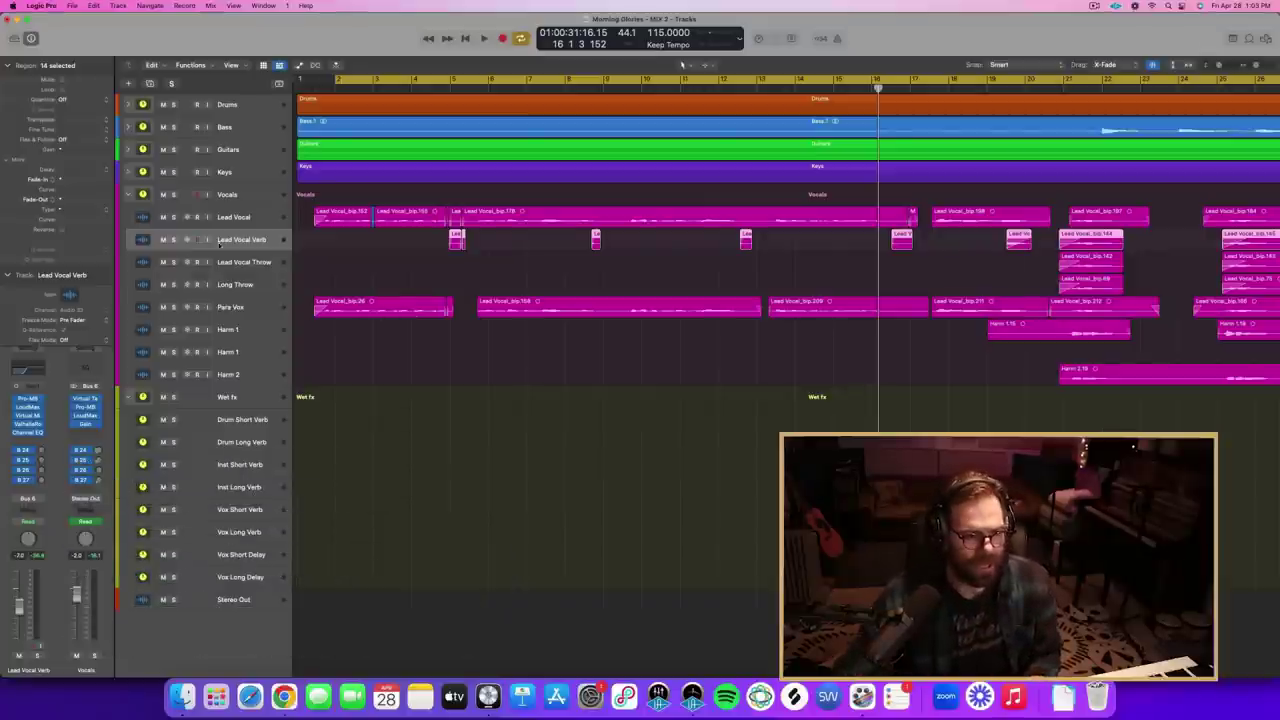
pyautogui.click(400, 247)
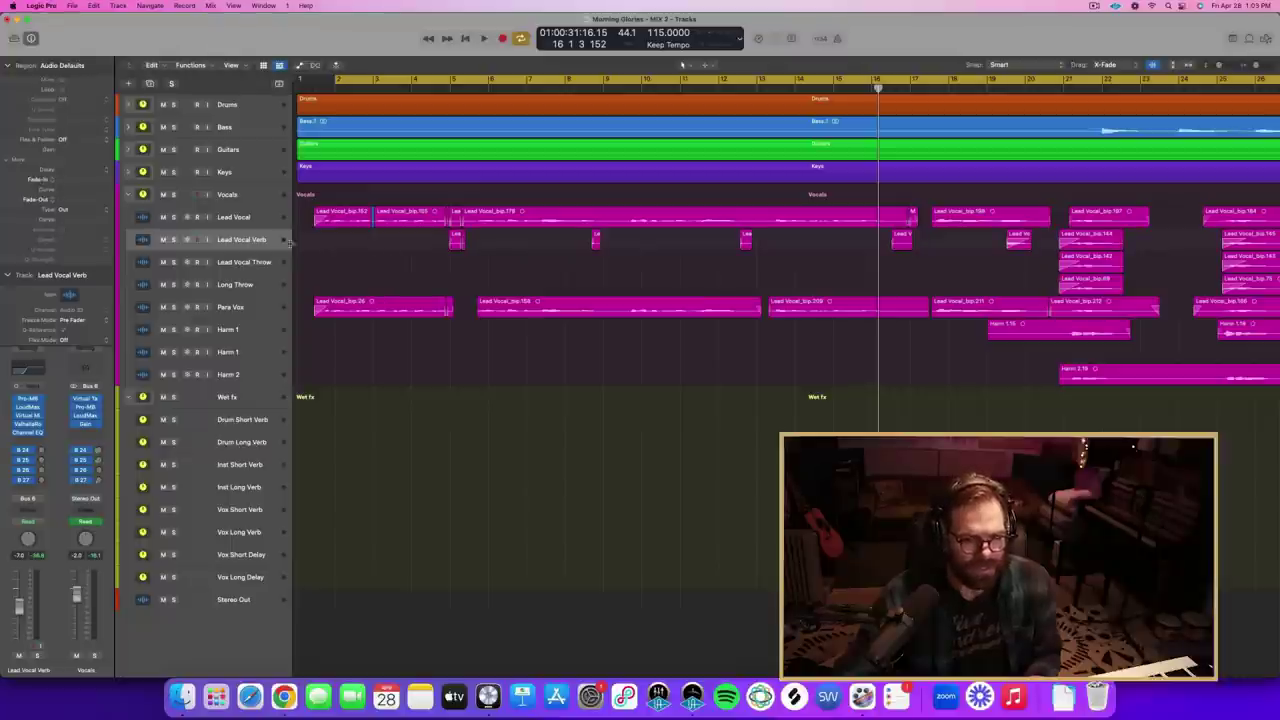
pyautogui.click(256, 245)
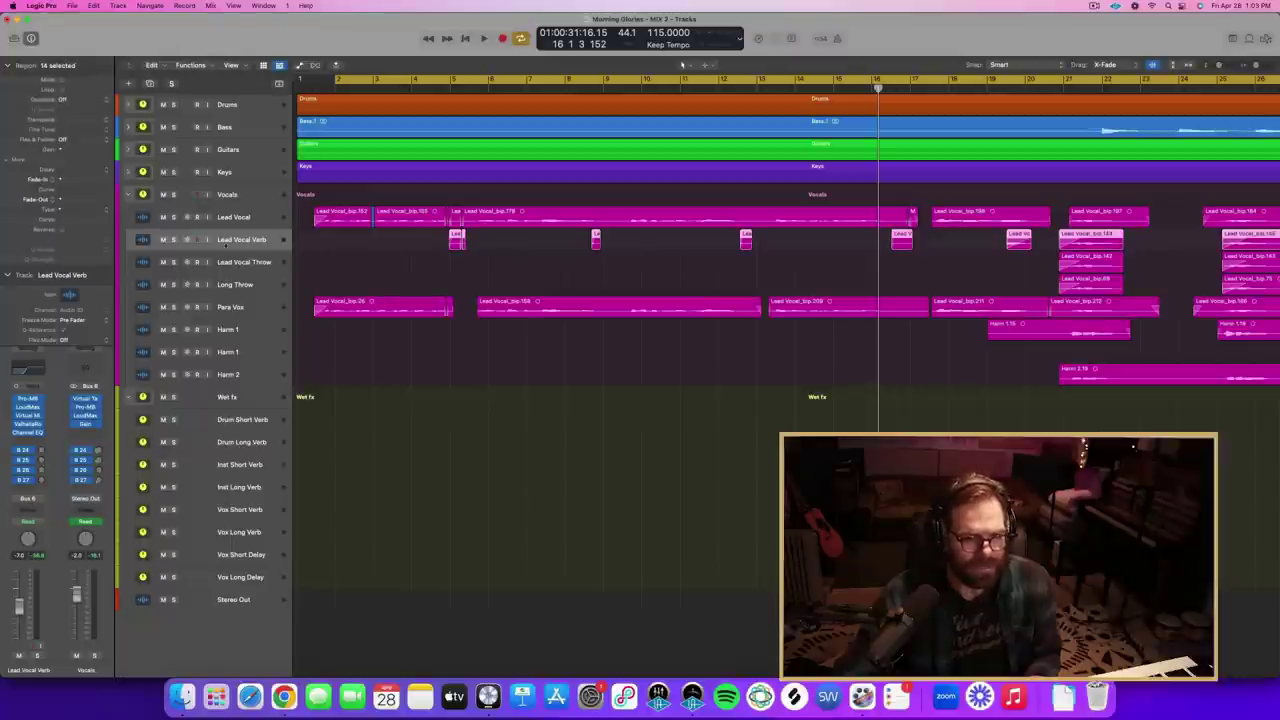
pyautogui.click(173, 240)
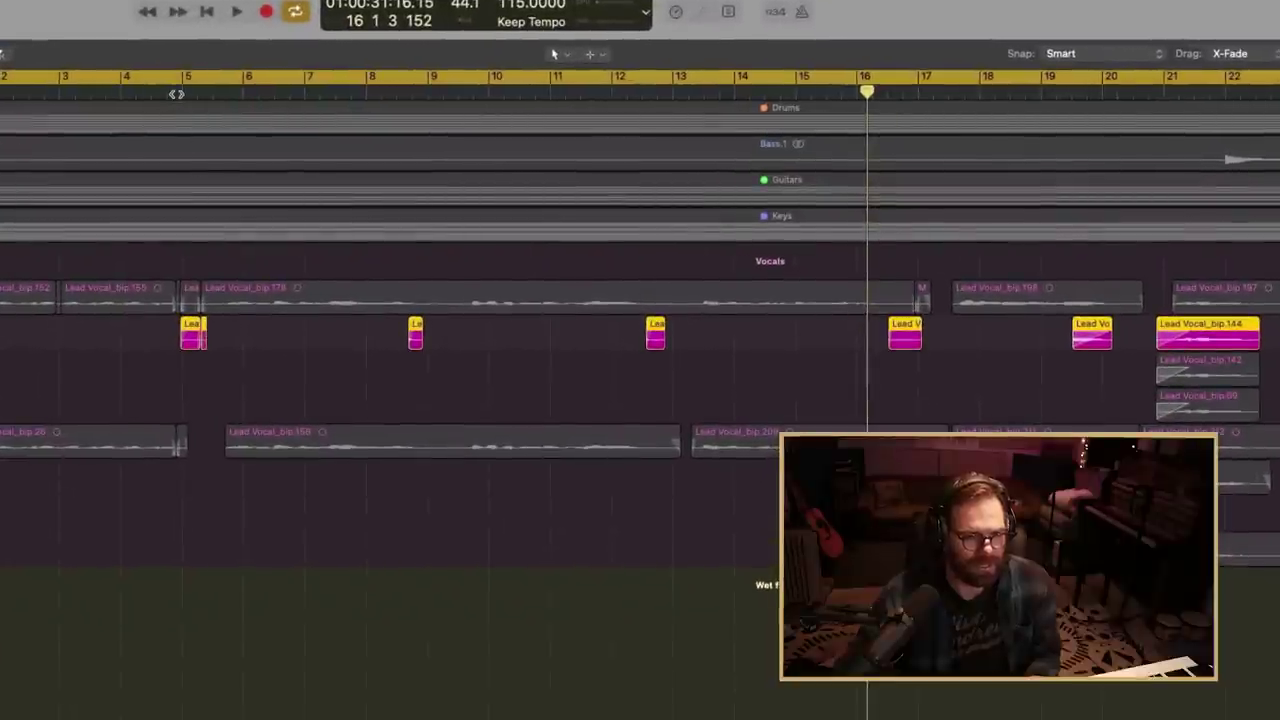
pyautogui.click(176, 93)
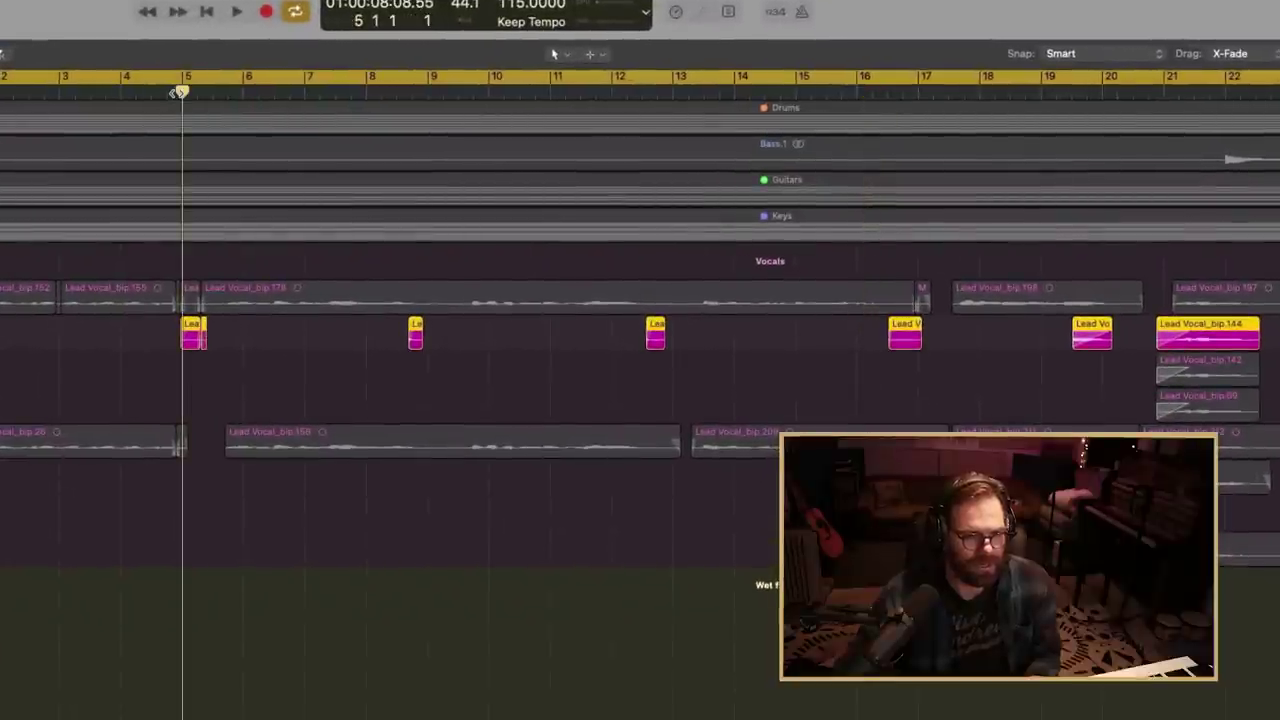
pyautogui.press('space')
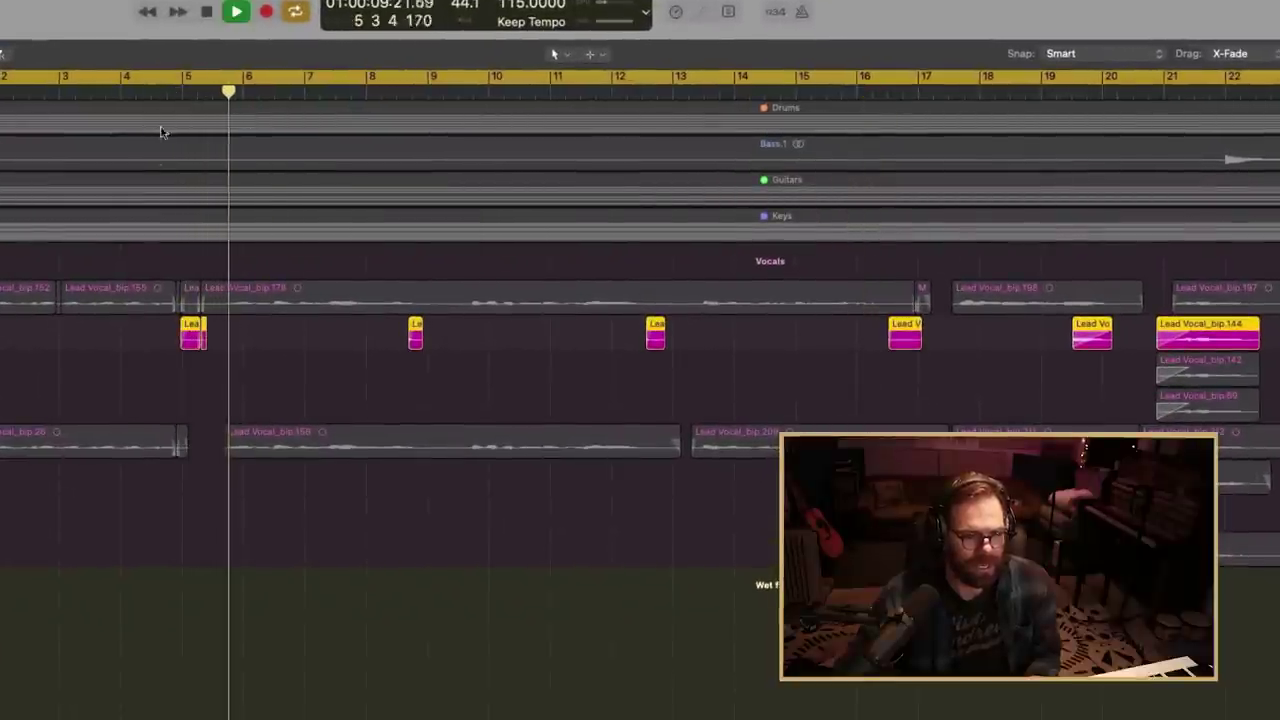
pyautogui.press('space')
# - Play the Lead Vocal track soloed around bar 5 for comparison, and switch the solo back to Lead Vocal Verb
pyautogui.press('s')
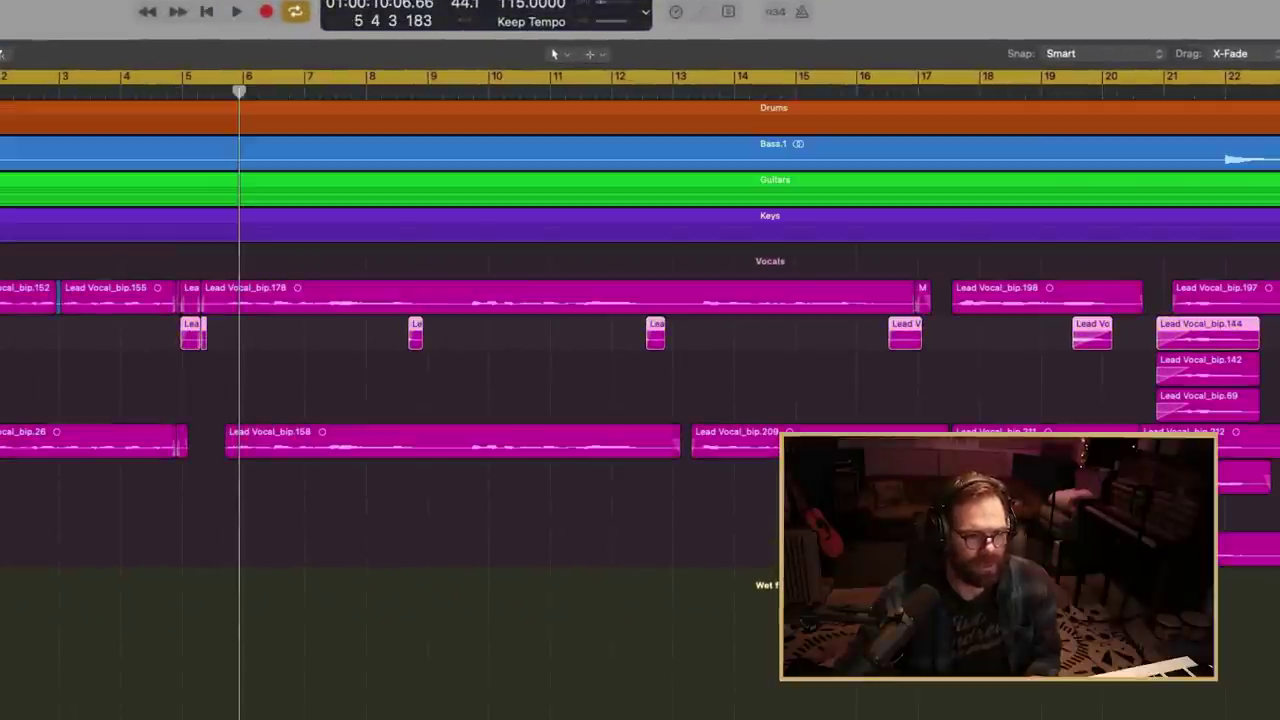
pyautogui.press('s')
pyautogui.press('space')
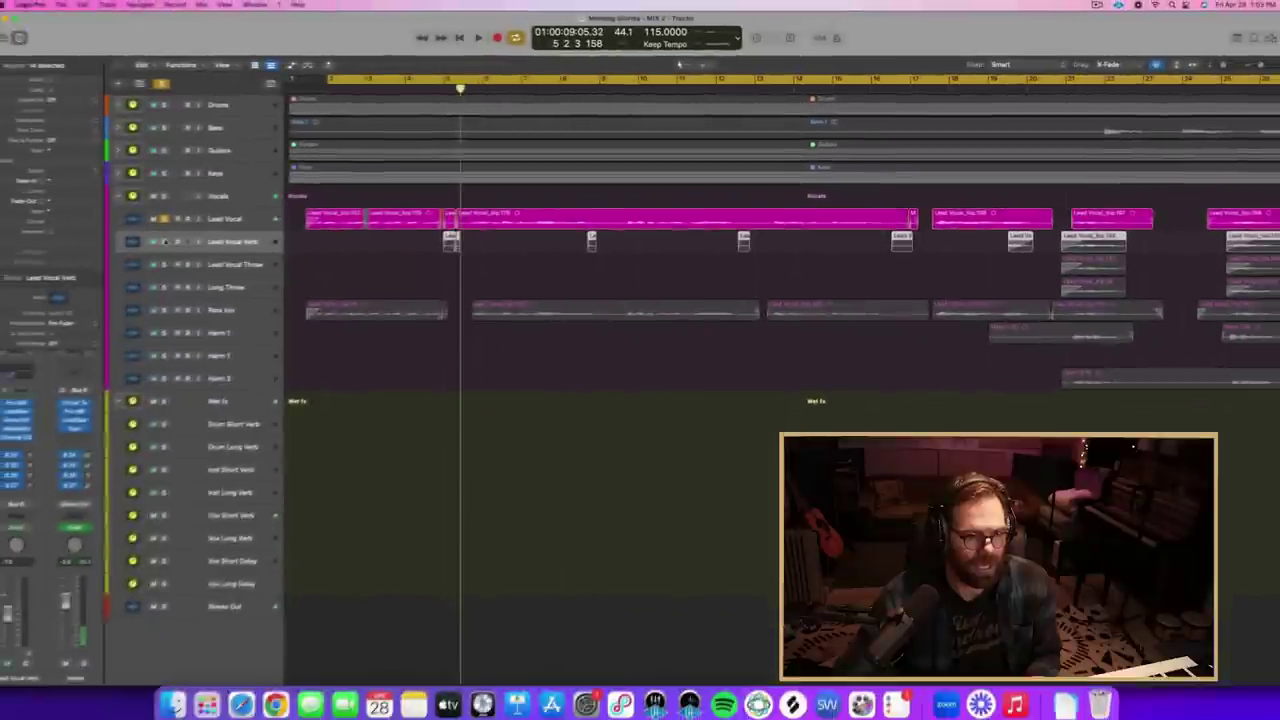
pyautogui.click(165, 241)
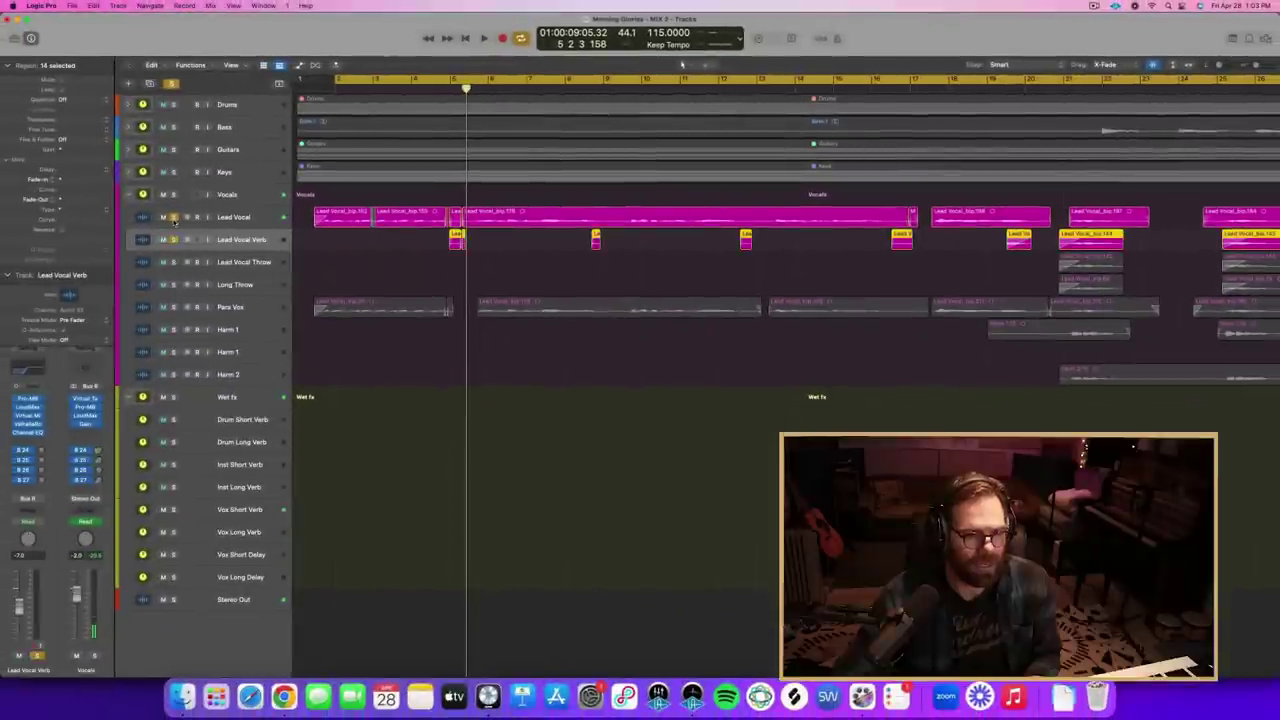
pyautogui.click(165, 219)
# - Audition the soloed Lead Vocal Verb regions near bars 8, 12 and 16
pyautogui.click(584, 92)
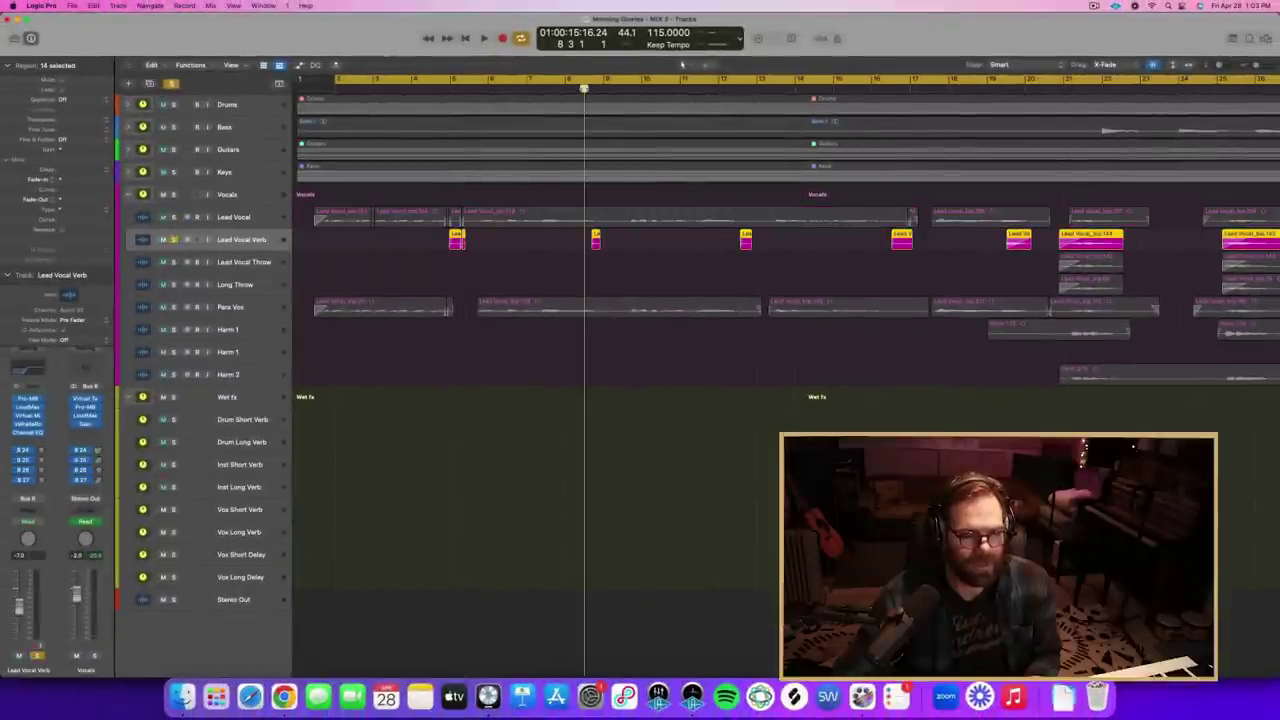
pyautogui.press('space')
pyautogui.click(584, 89)
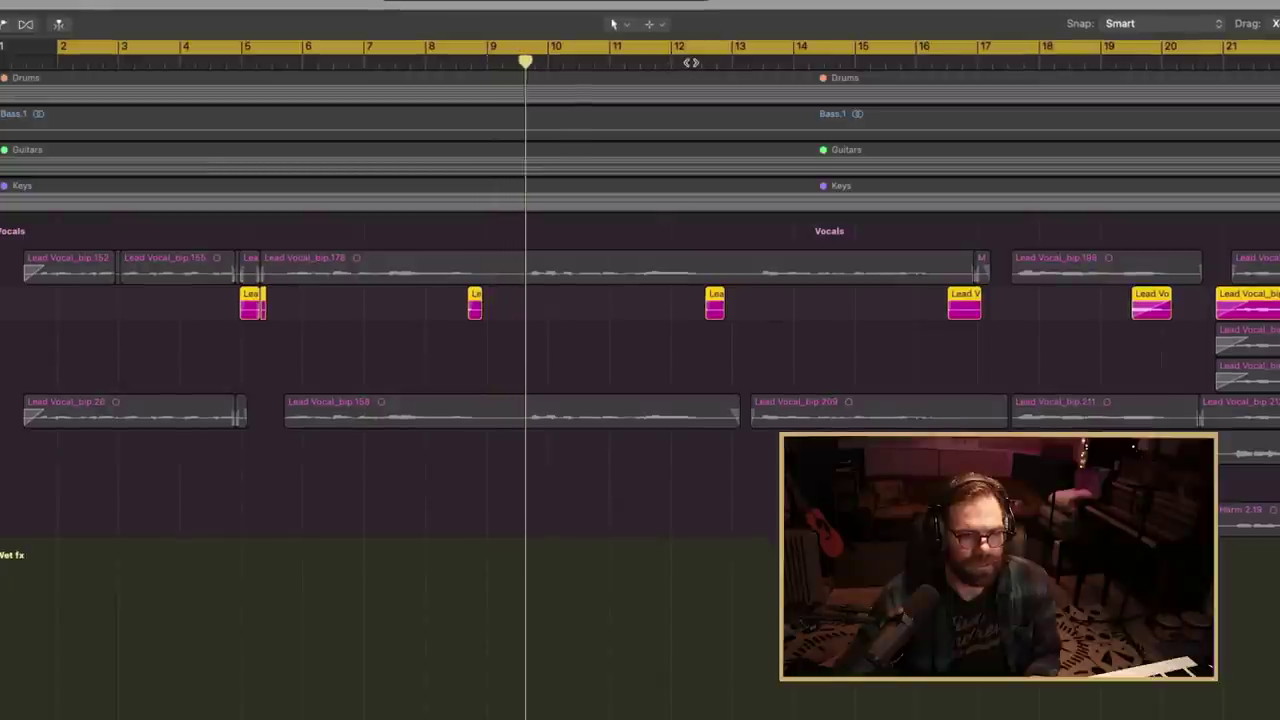
pyautogui.click(690, 62)
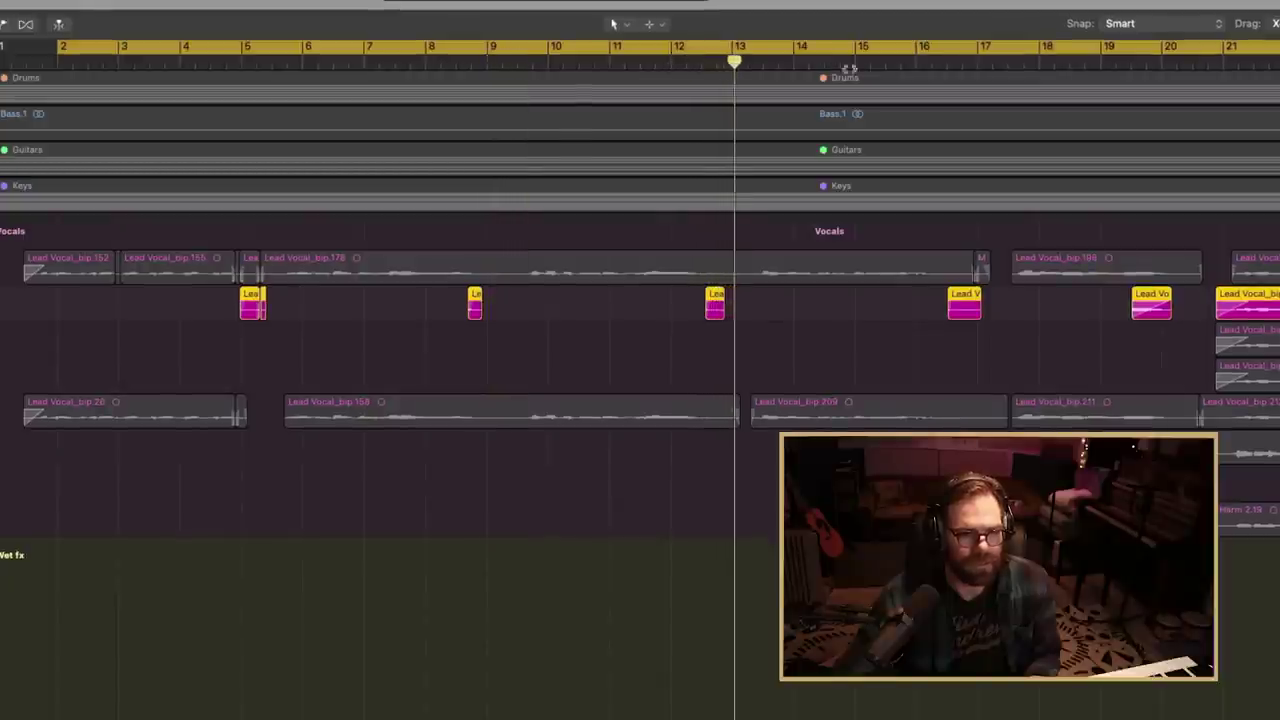
pyautogui.click(928, 62)
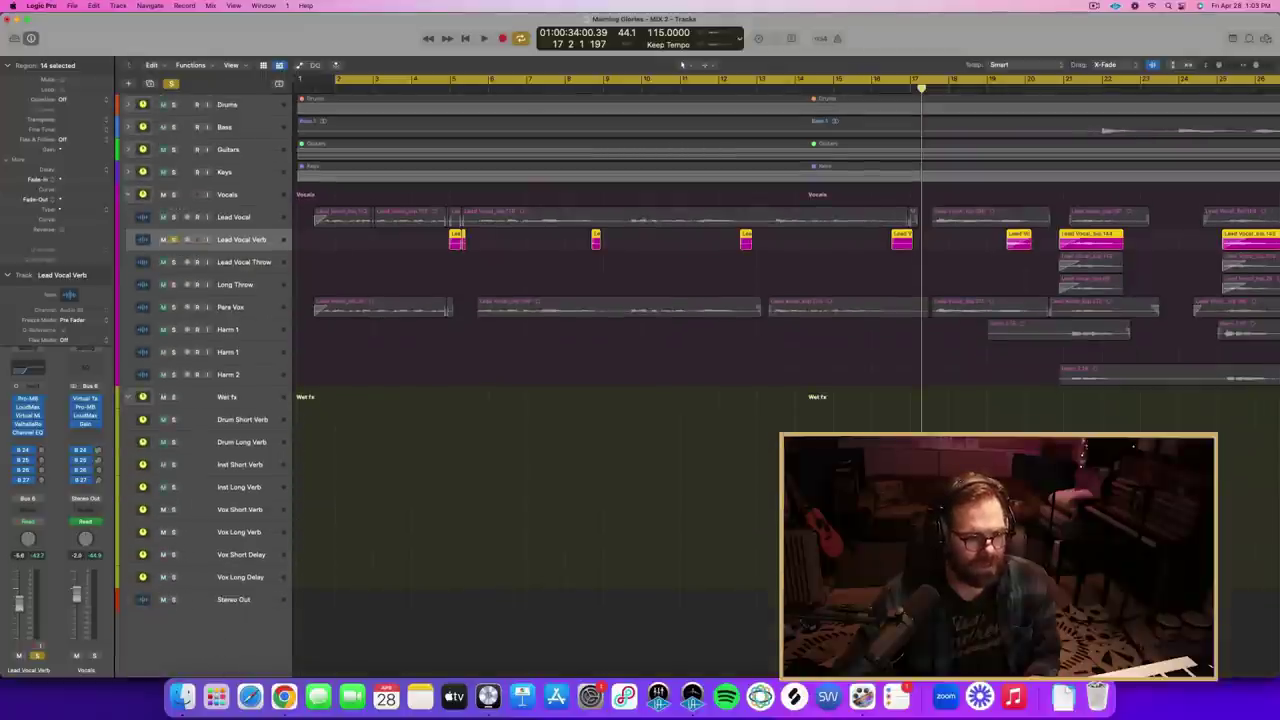
# - Turn cycle mode off, audition Lead Vocal Verb near bar 16 with its fader raised, and unsolo it with the fader back at -7.0
pyautogui.press('c')
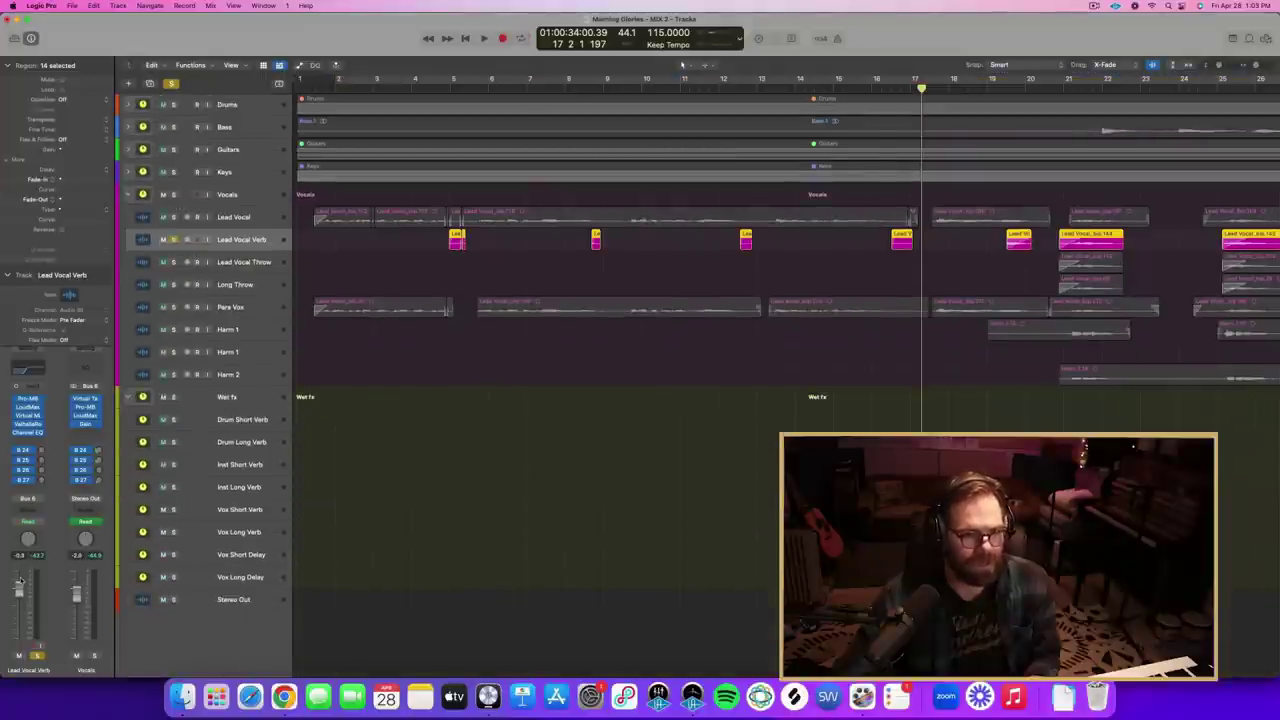
pyautogui.press('space')
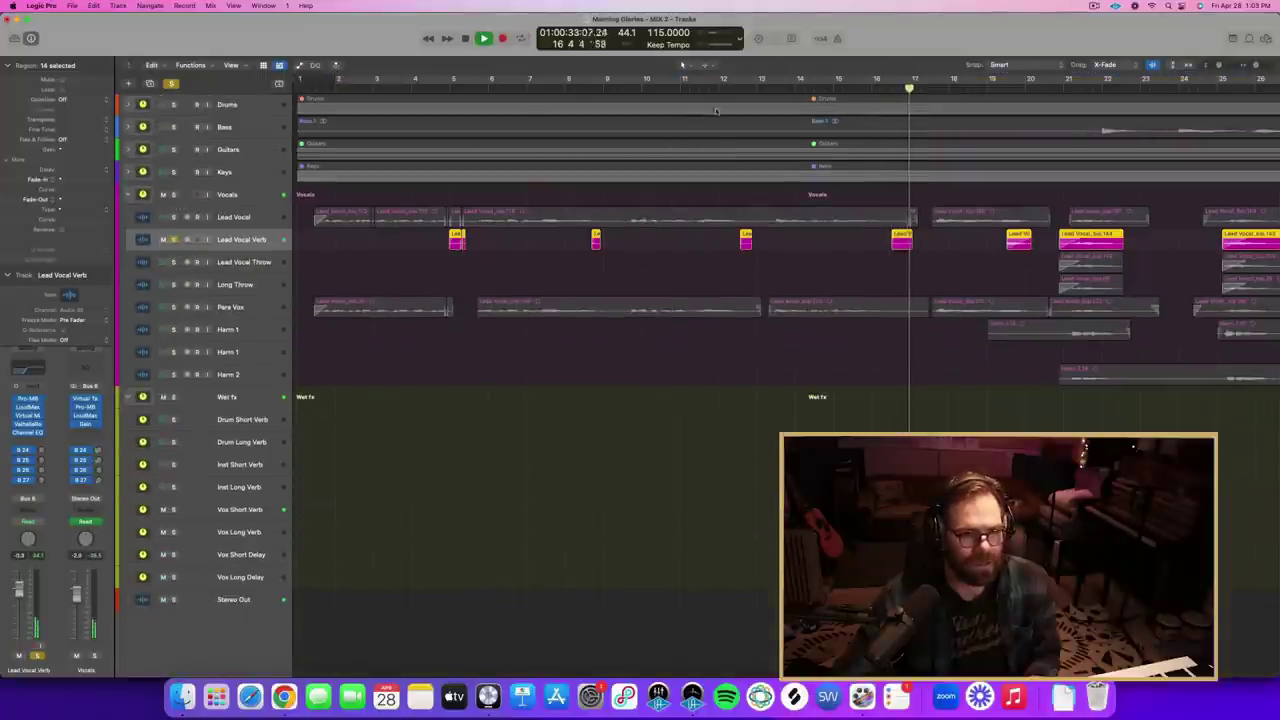
pyautogui.press('space')
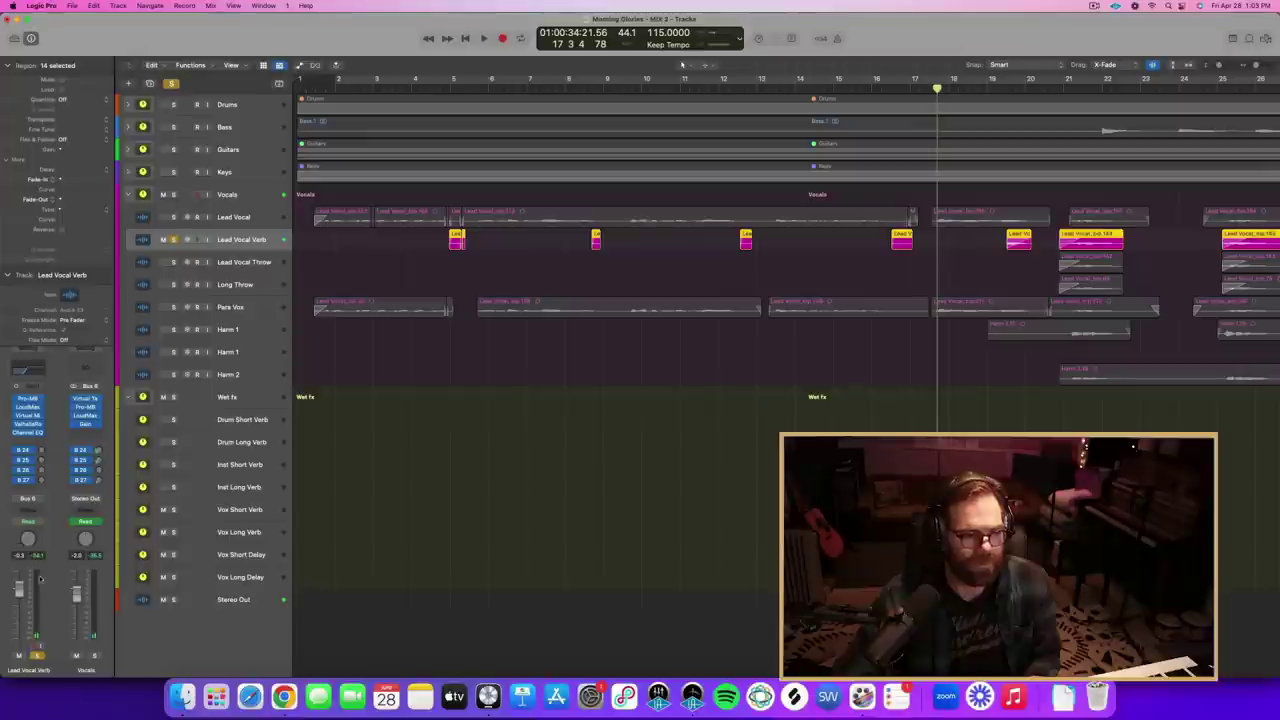
pyautogui.click(172, 240)
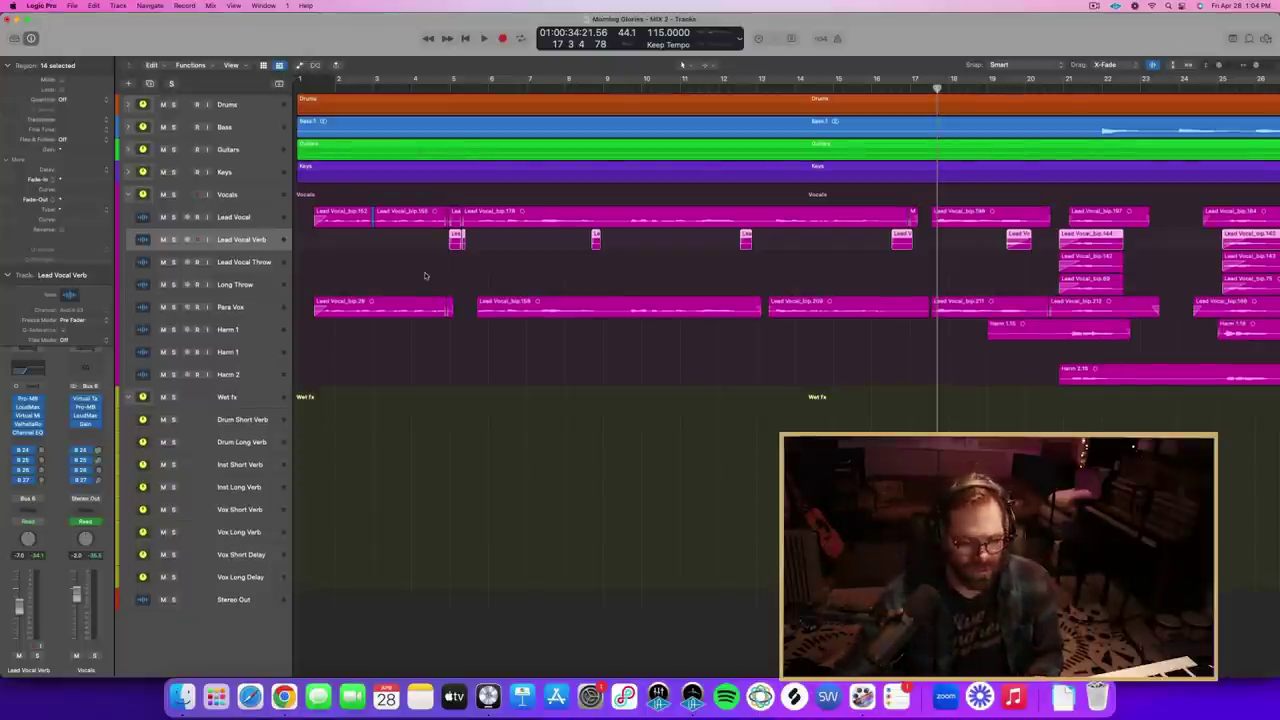
# - Select the Lead Vocal Verb track and enlarge the track view to examine where its regions sit against the Lead Vocal
pyautogui.click(241, 217)
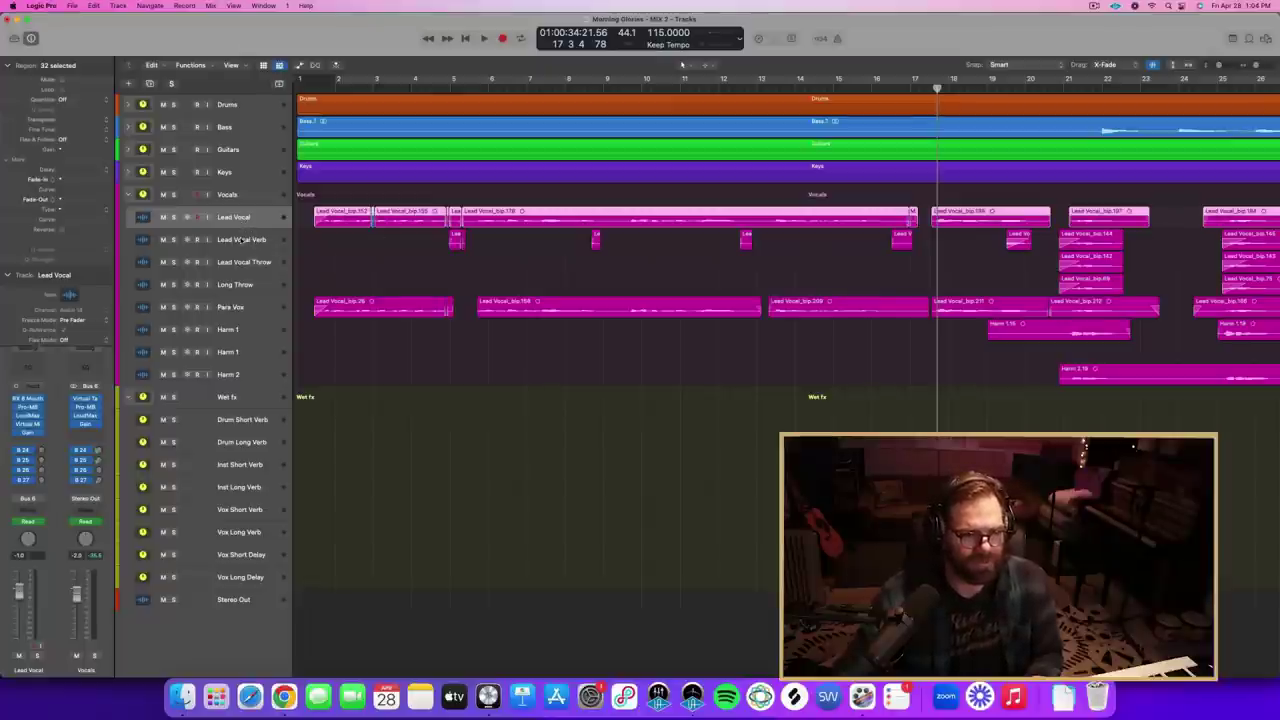
pyautogui.click(241, 240)
pyautogui.press('super+Right')
pyautogui.press('super+Down')
pyautogui.press('super+Down')
pyautogui.press('super+Right')
pyautogui.press('super+Right')
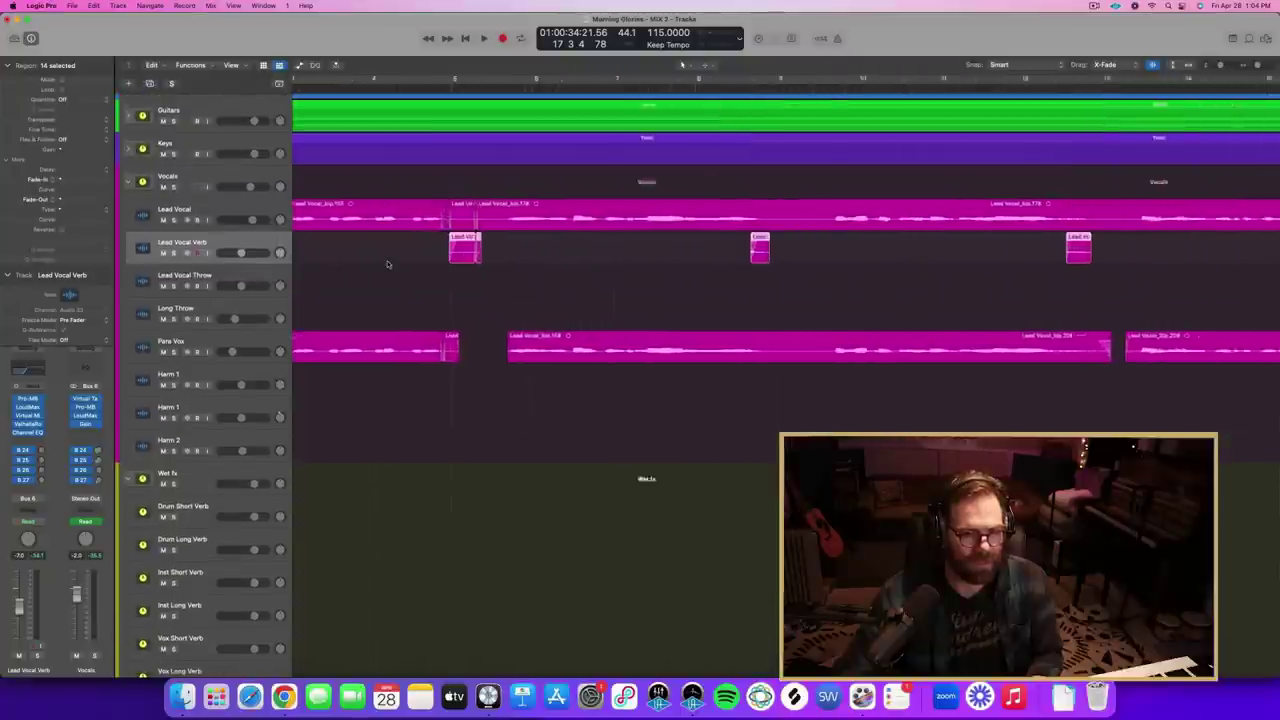
pyautogui.press('super+Left')
pyautogui.press('super+Left')
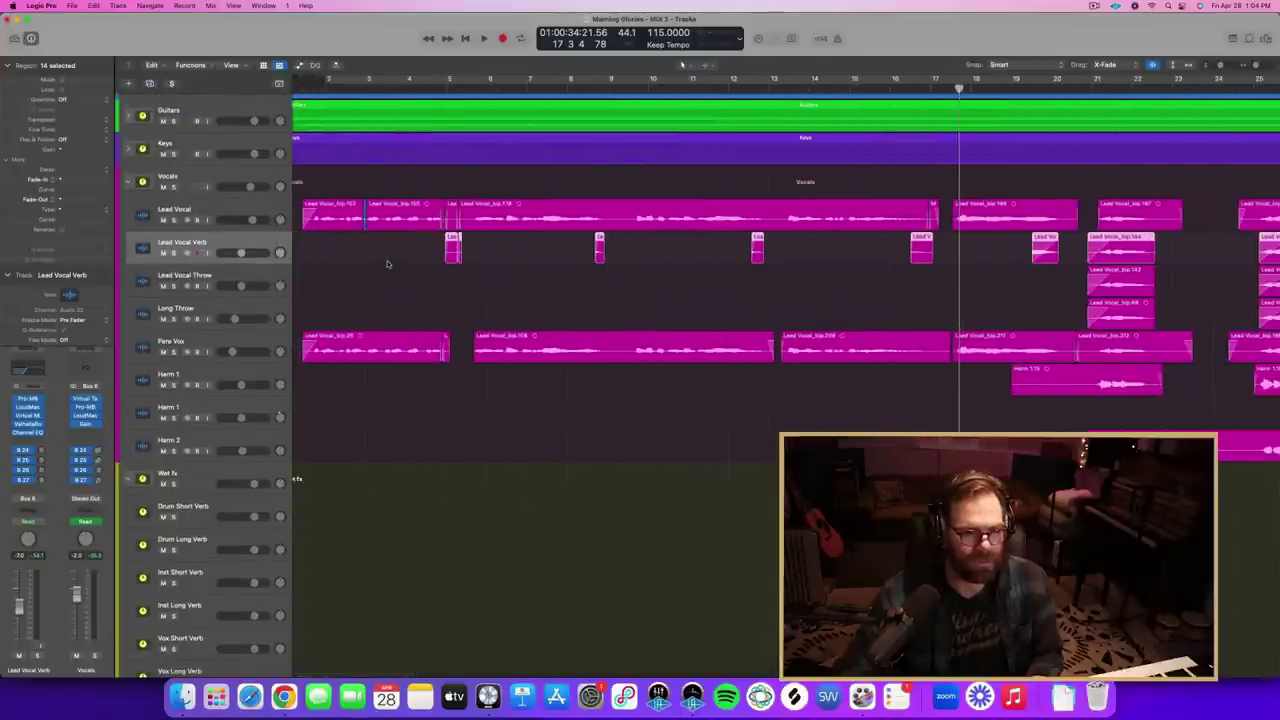
# - Select the Lead Vocal track, play the full mix through bar 20, and select the Lead Vocal Verb track during playback
pyautogui.click(222, 211)
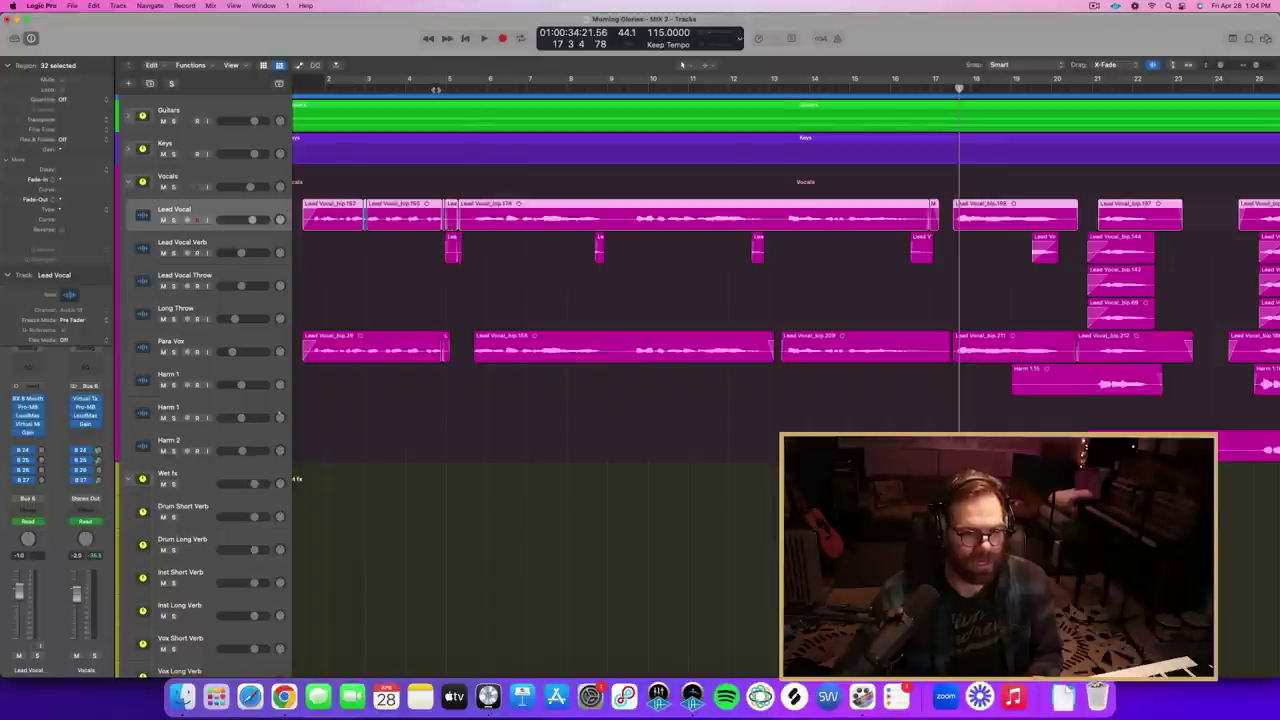
pyautogui.press('space')
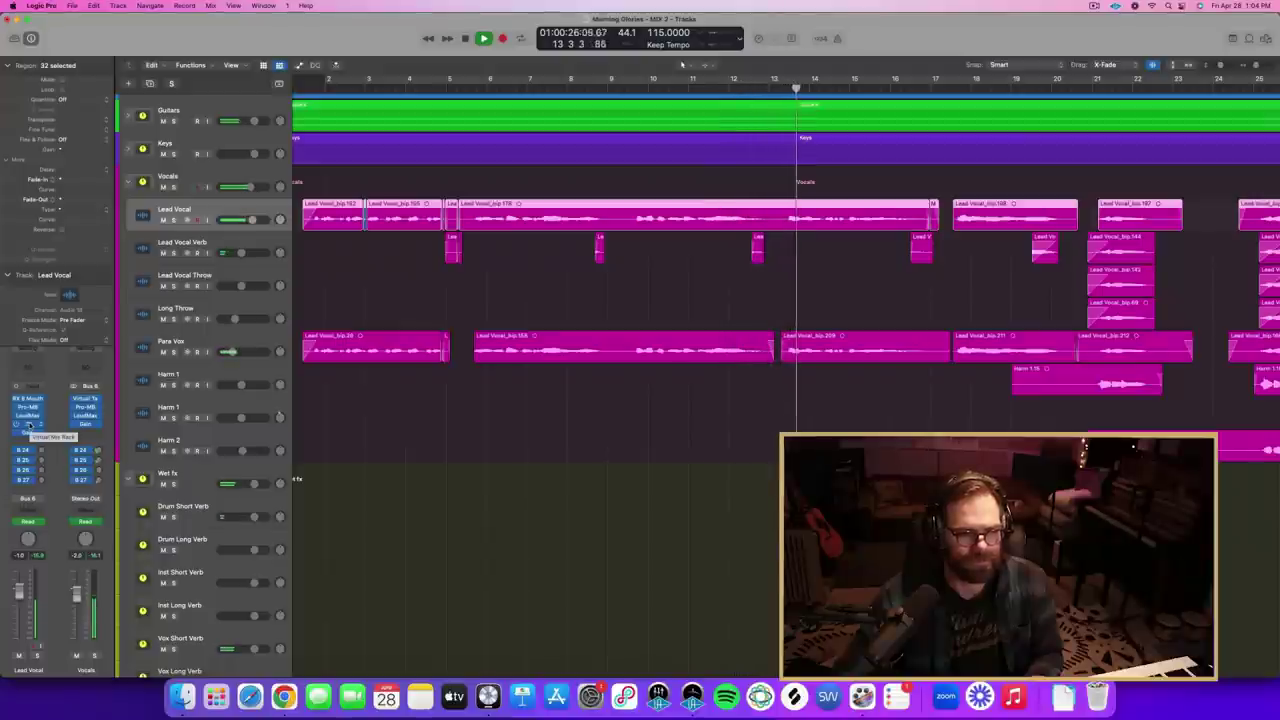
pyautogui.click(200, 242)
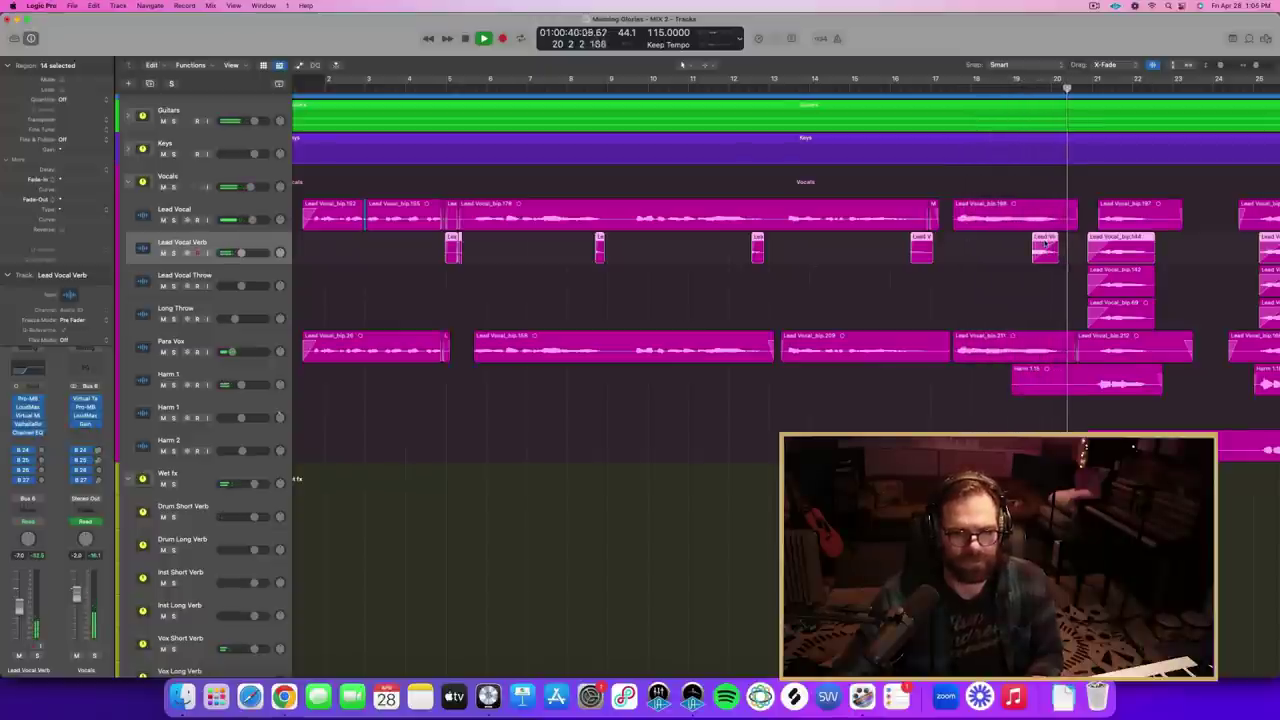
pyautogui.press('space')
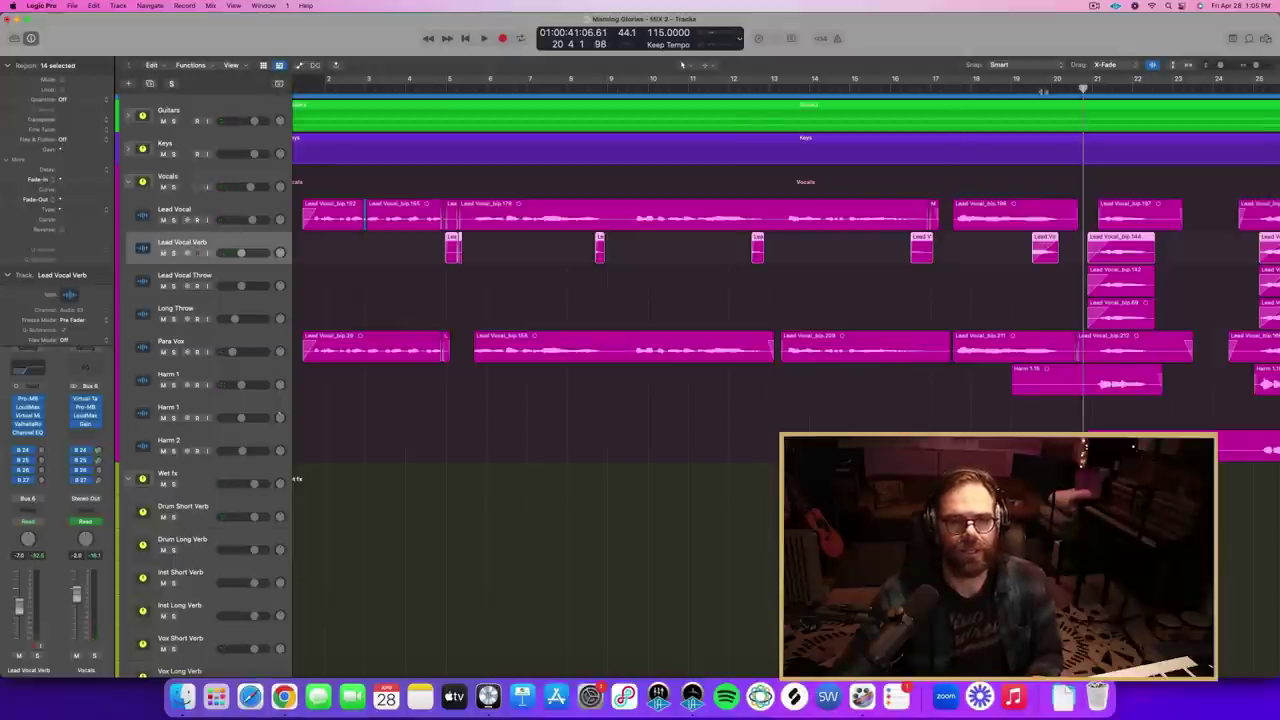
# - Solo the Vocals stack and audition the Lead Vocal Verb region near bar 19 from about bar 17
pyautogui.press('space')
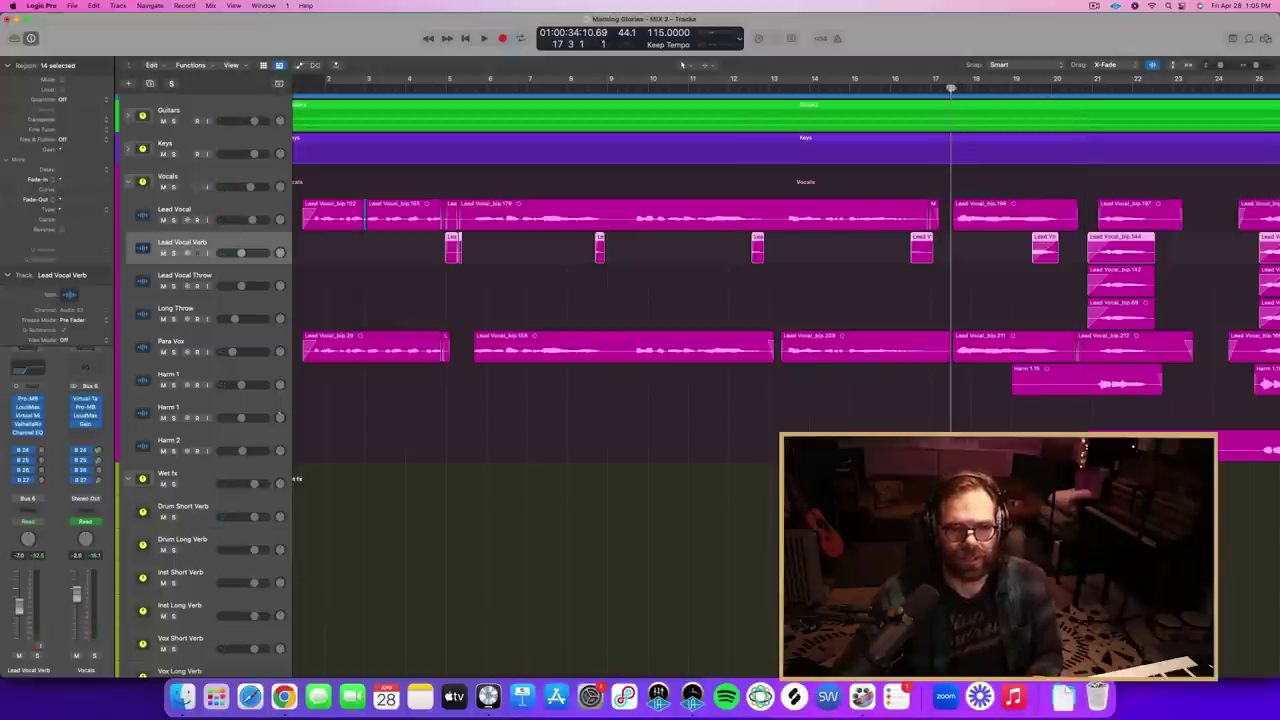
pyautogui.click(174, 187)
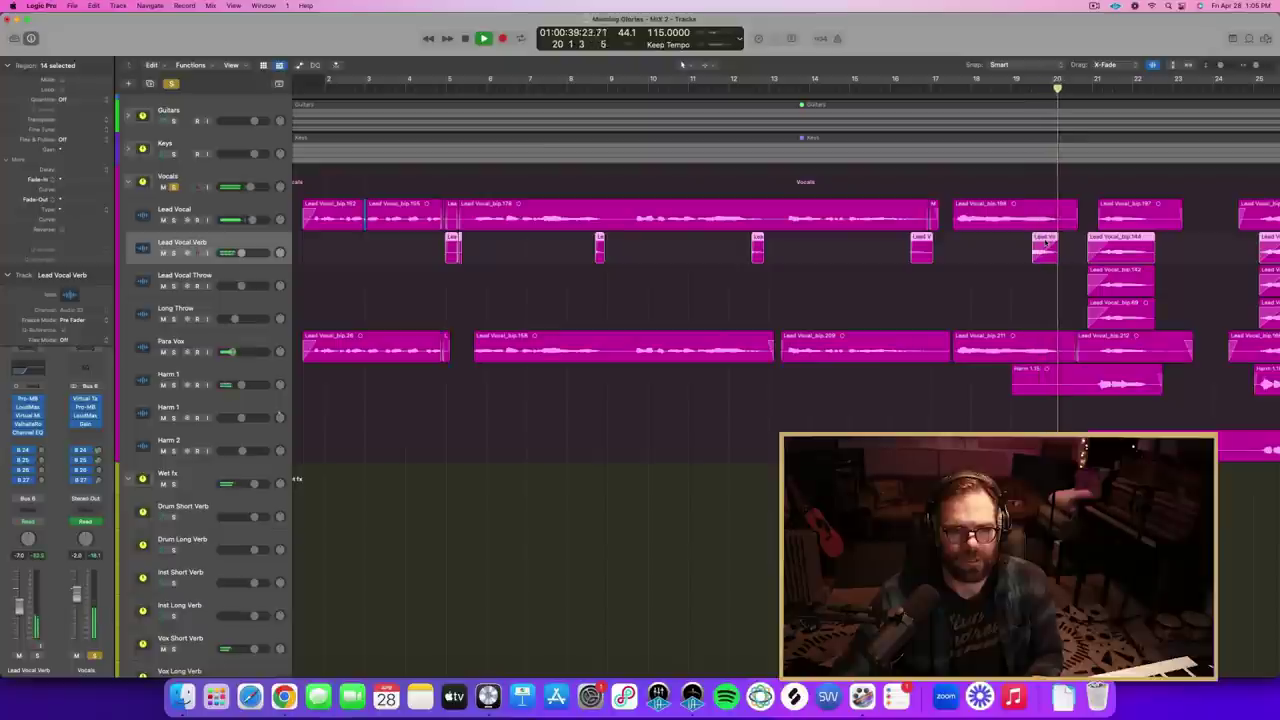
pyautogui.press('space')
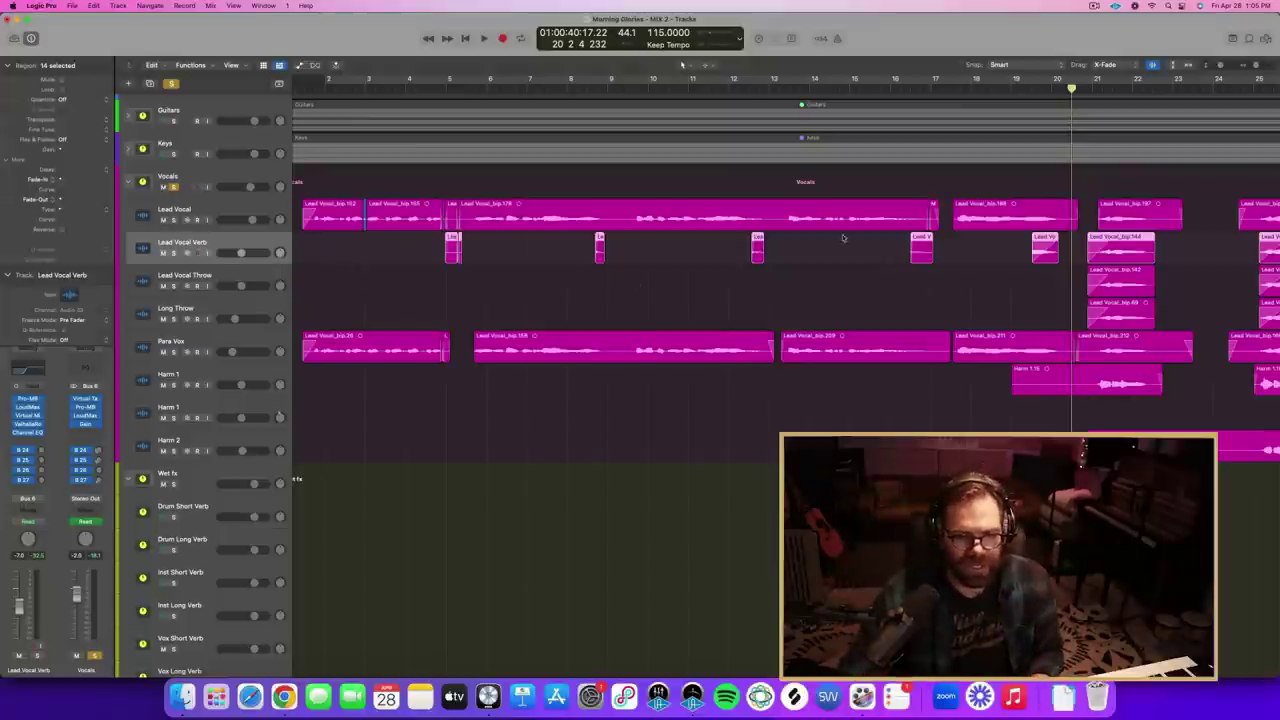
# - Select the early Lead Vocal Verb regions, reselect the whole track, and enlarge the track heights to examine the waveforms
pyautogui.moveTo(987, 258); pyautogui.dragTo(422, 251)
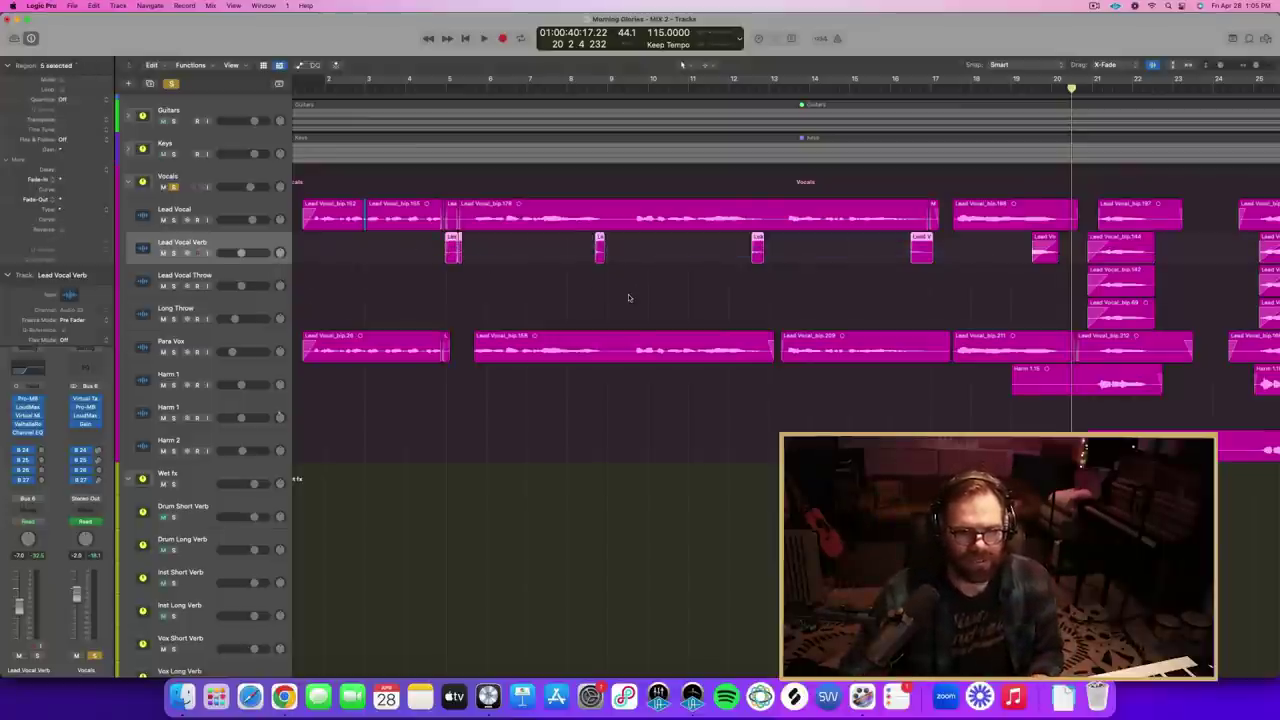
pyautogui.press('super+Down')
pyautogui.press('super+Down')
pyautogui.press('super+Down')
pyautogui.press('super+Down')
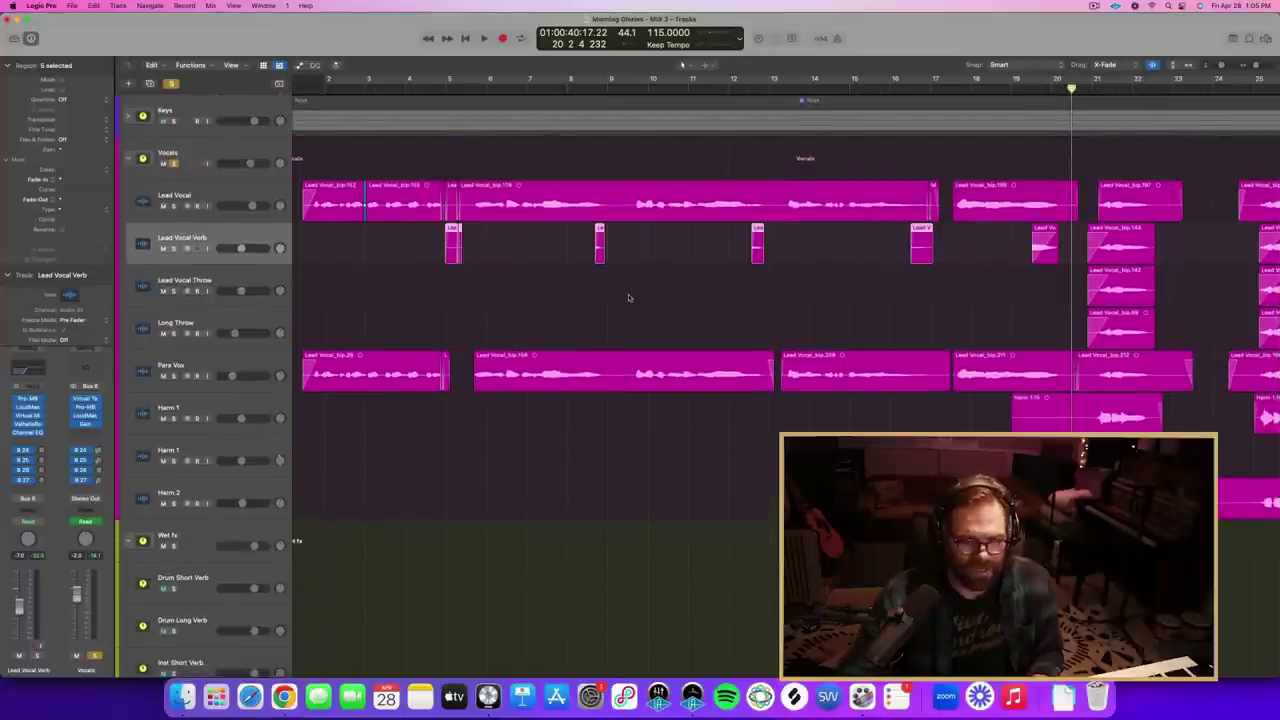
pyautogui.click(243, 236)
pyautogui.press('super+Down')
pyautogui.press('super+Down')
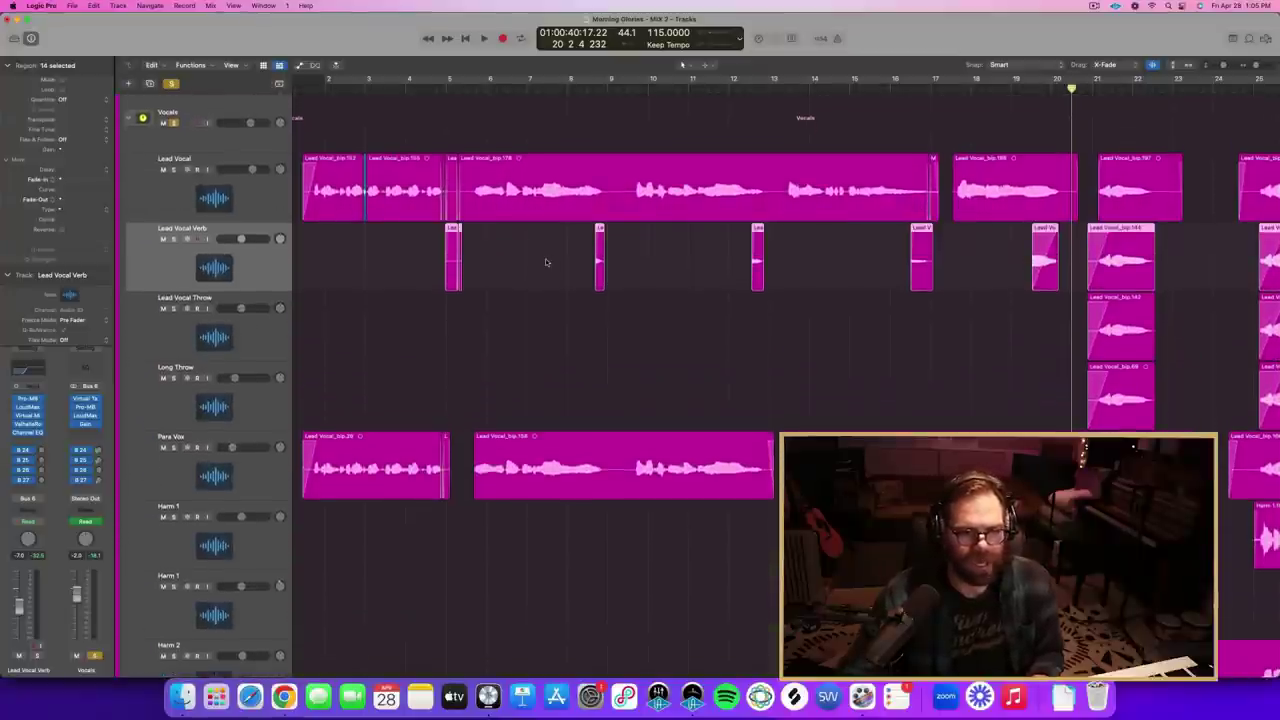
# - Examine the Lead Vocal Verb regions near bars 16 and 19 against the Lead Vocal phrases above them
pyautogui.press('super+Left')
pyautogui.press('super+Left')
pyautogui.click(857, 253)
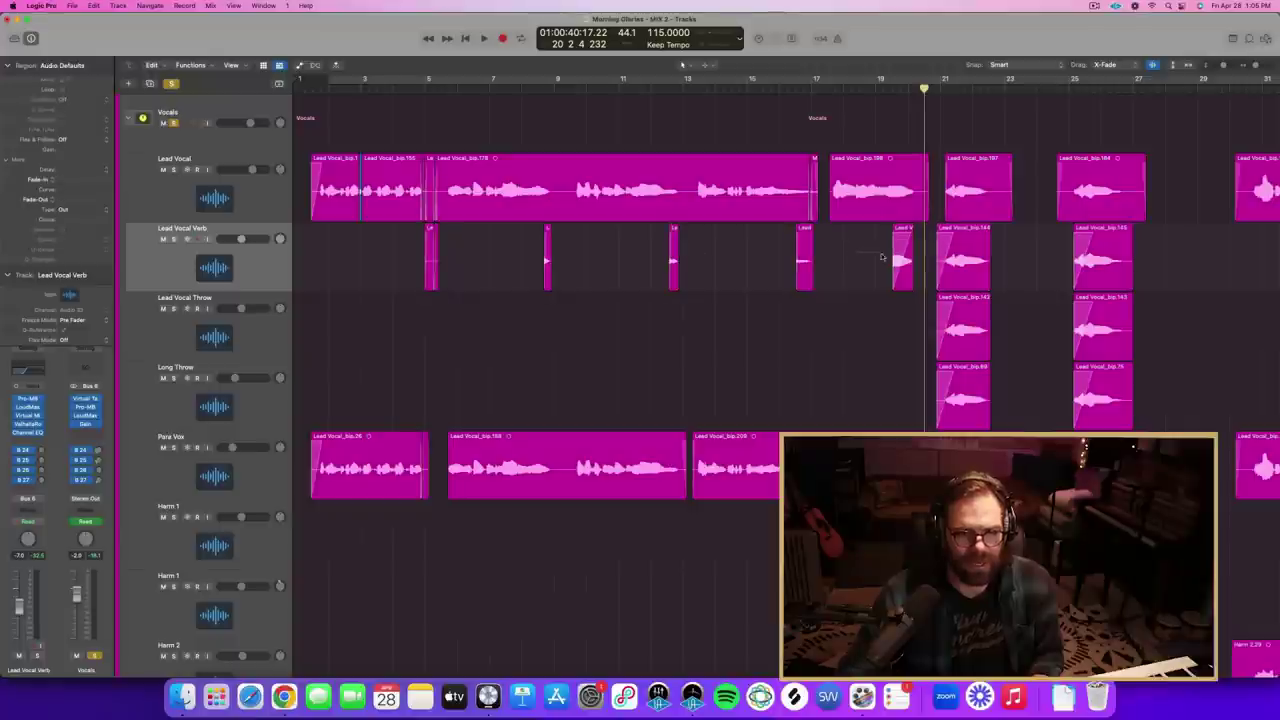
pyautogui.click(902, 262)
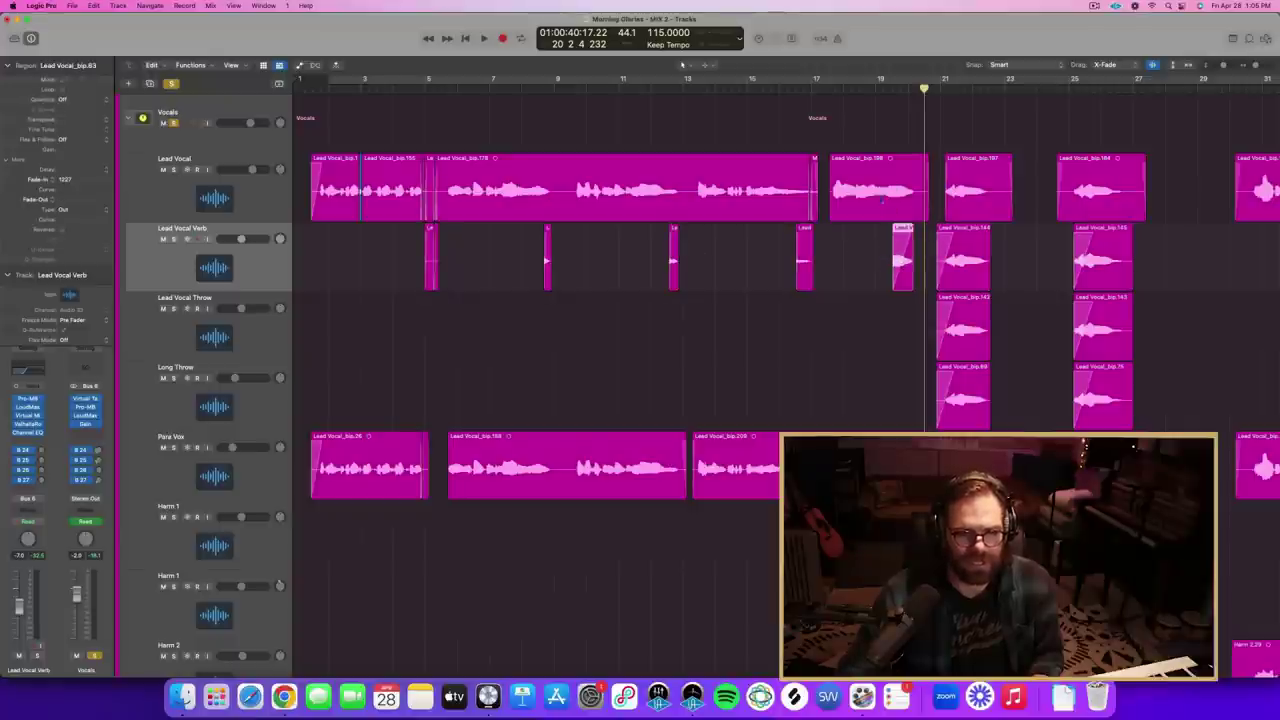
pyautogui.click(805, 260)
pyautogui.click(855, 260)
pyautogui.press('super+Right')
pyautogui.press('super+Right')
pyautogui.press('super+Right')
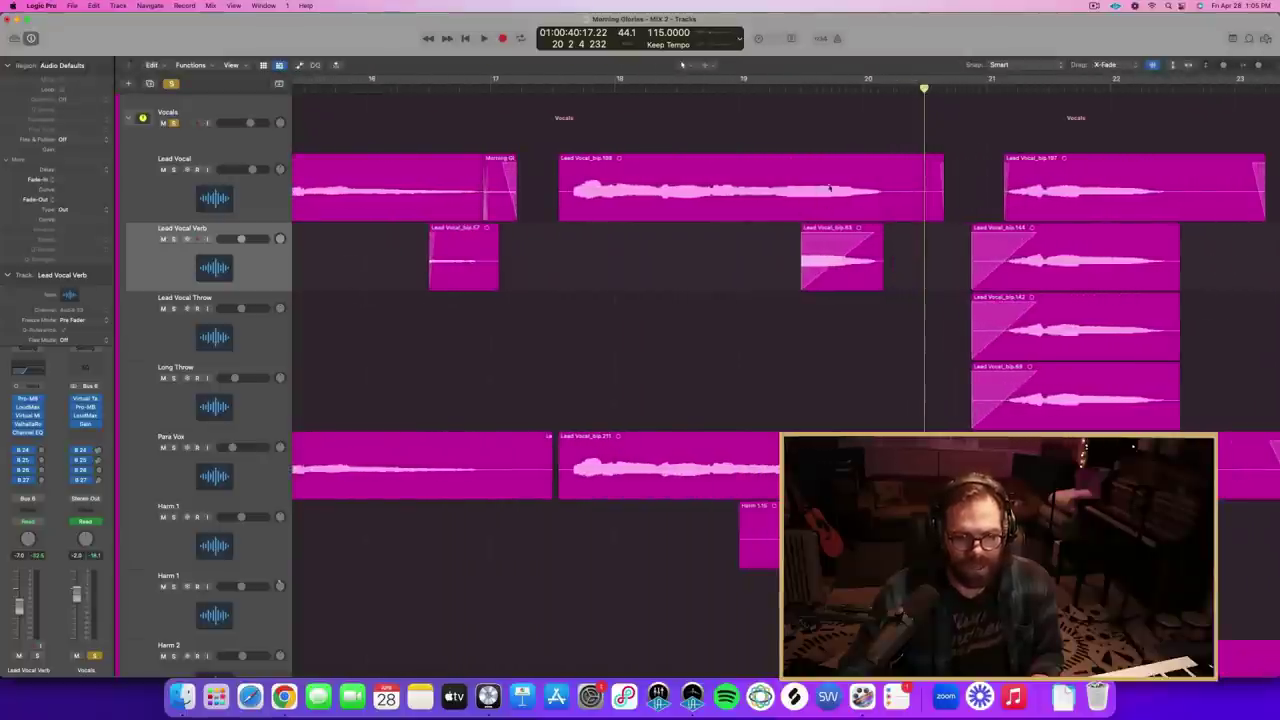
# - Select the Lead Vocal Verb regions lying between bars 5 and 17
pyautogui.press('super+Left')
pyautogui.press('super+Left')
pyautogui.press('super+Left')
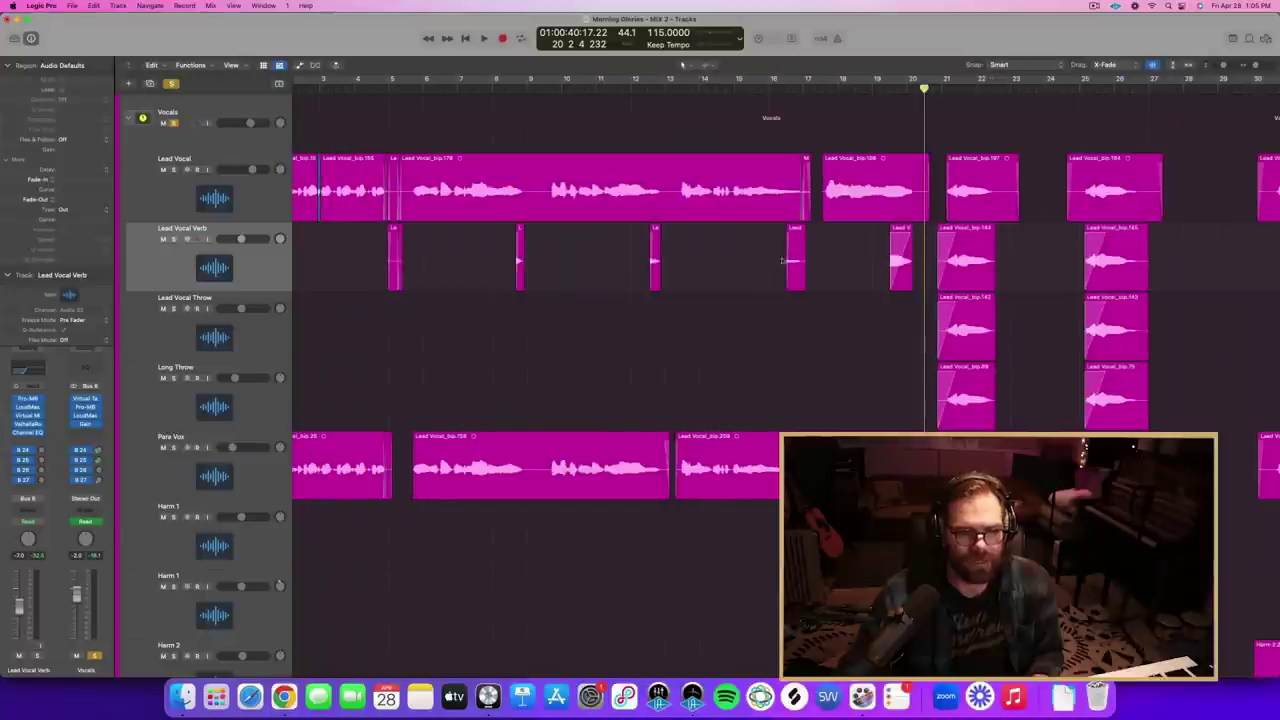
pyautogui.moveTo(813, 261); pyautogui.dragTo(426, 258)
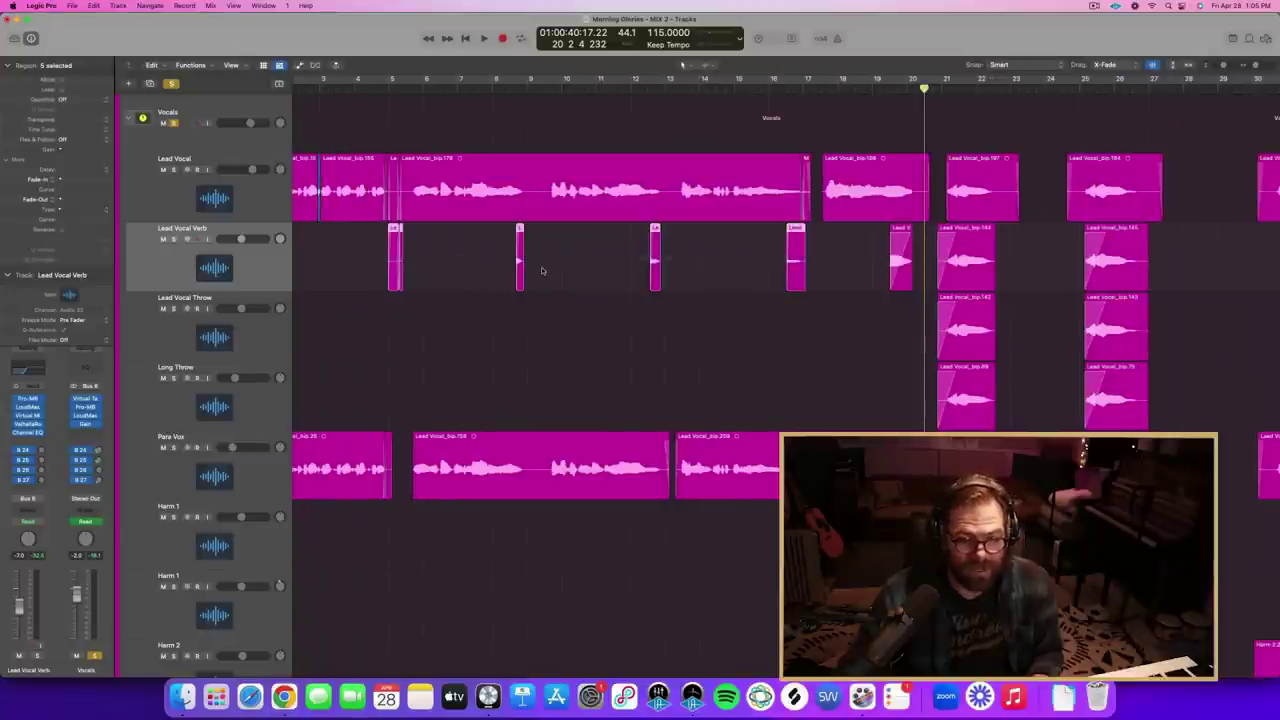
# - Compare the soloed vocals around bar 12 with the Lead Vocal Verb track muted and unmuted
pyautogui.click(163, 240)
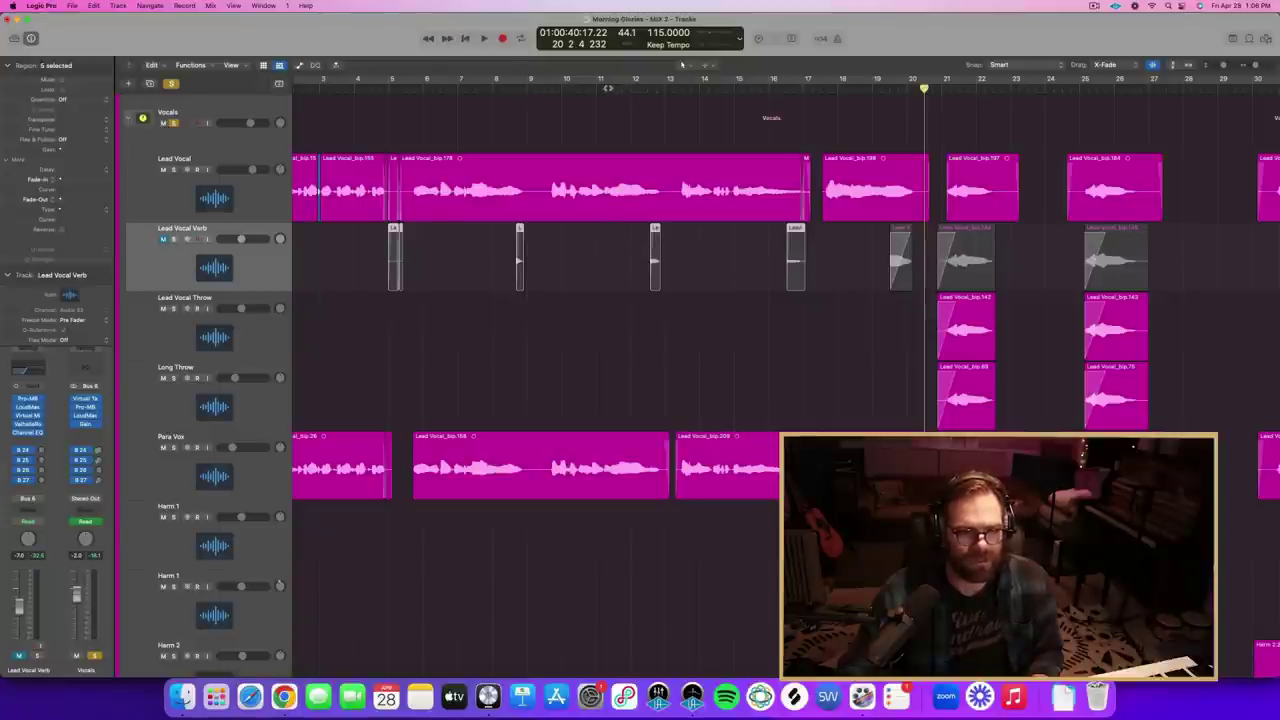
pyautogui.press('space')
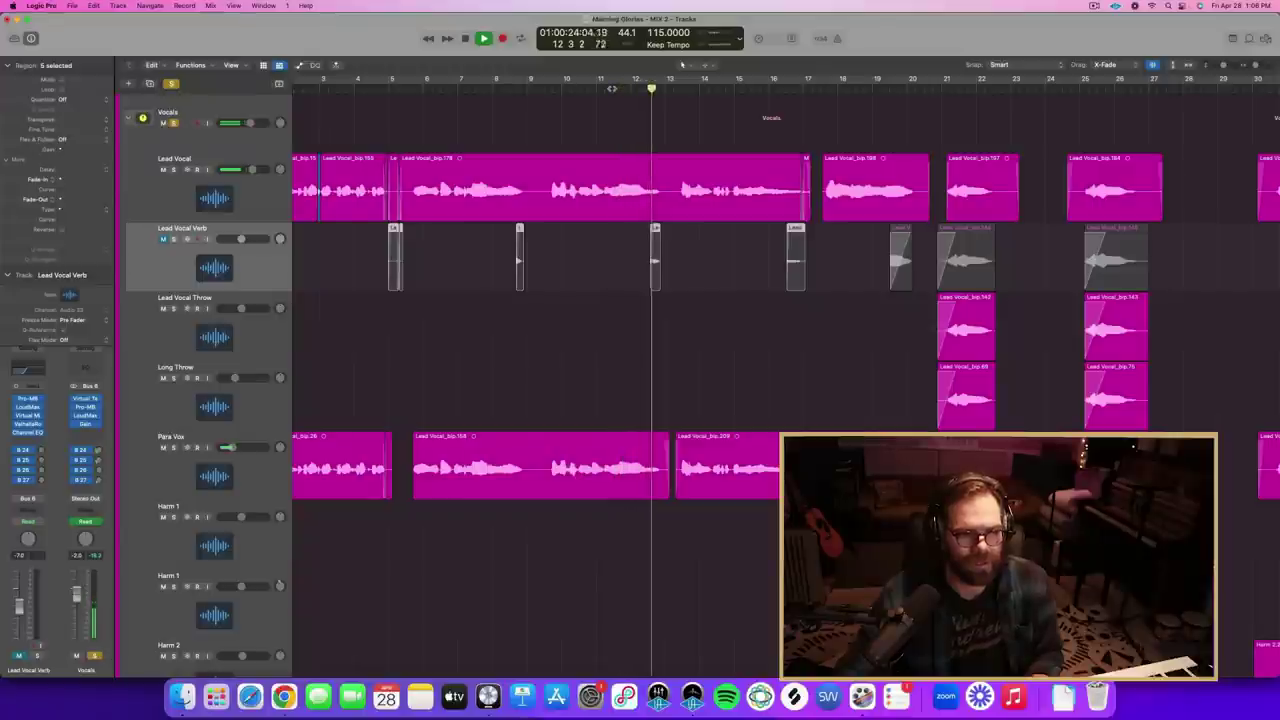
pyautogui.press('space')
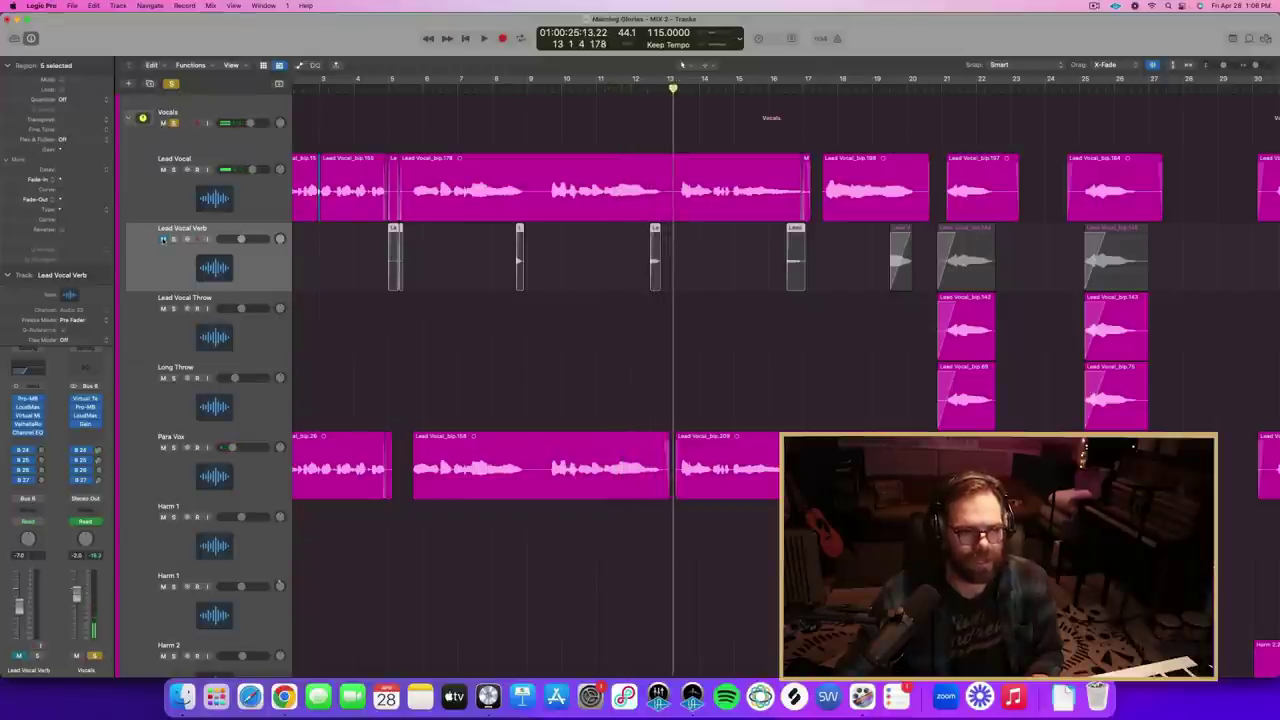
pyautogui.click(163, 240)
pyautogui.press('space')
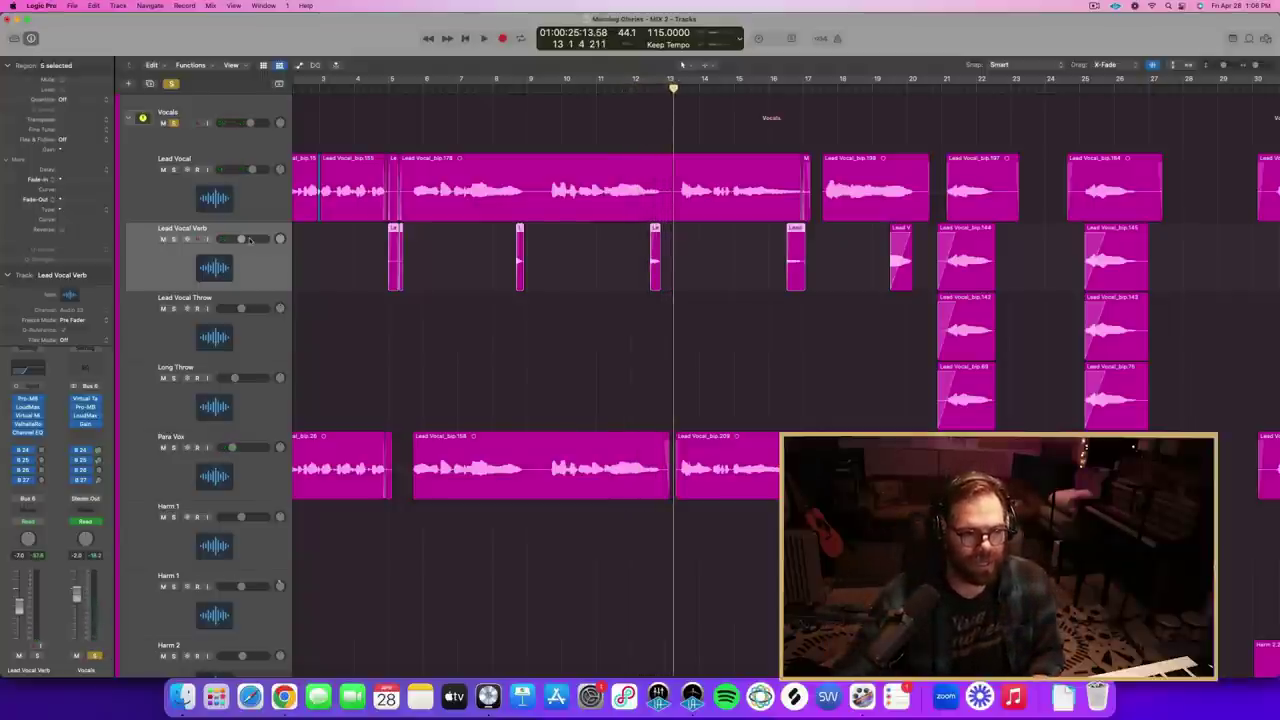
# - Reduce the track heights, unsolo the Vocals stack, and play the full mix around bar 12
pyautogui.press('super+Up')
pyautogui.press('super+Up')
pyautogui.click(172, 133)
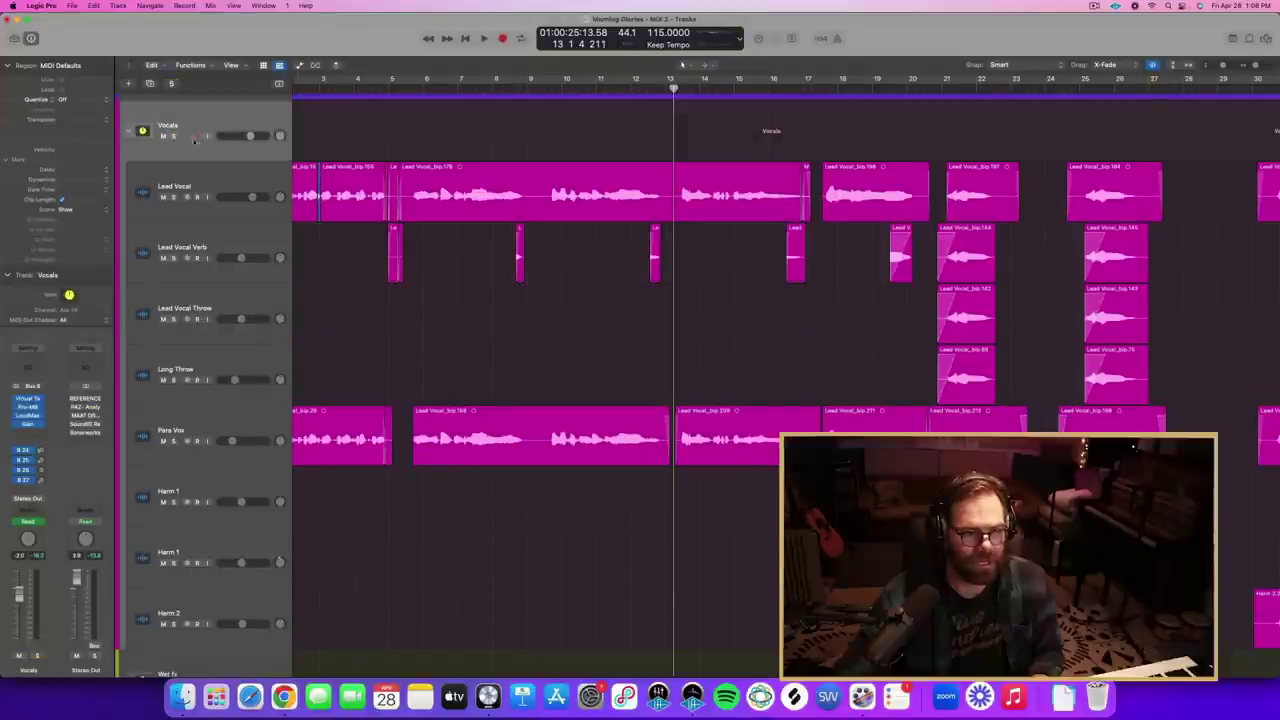
pyautogui.press('space')
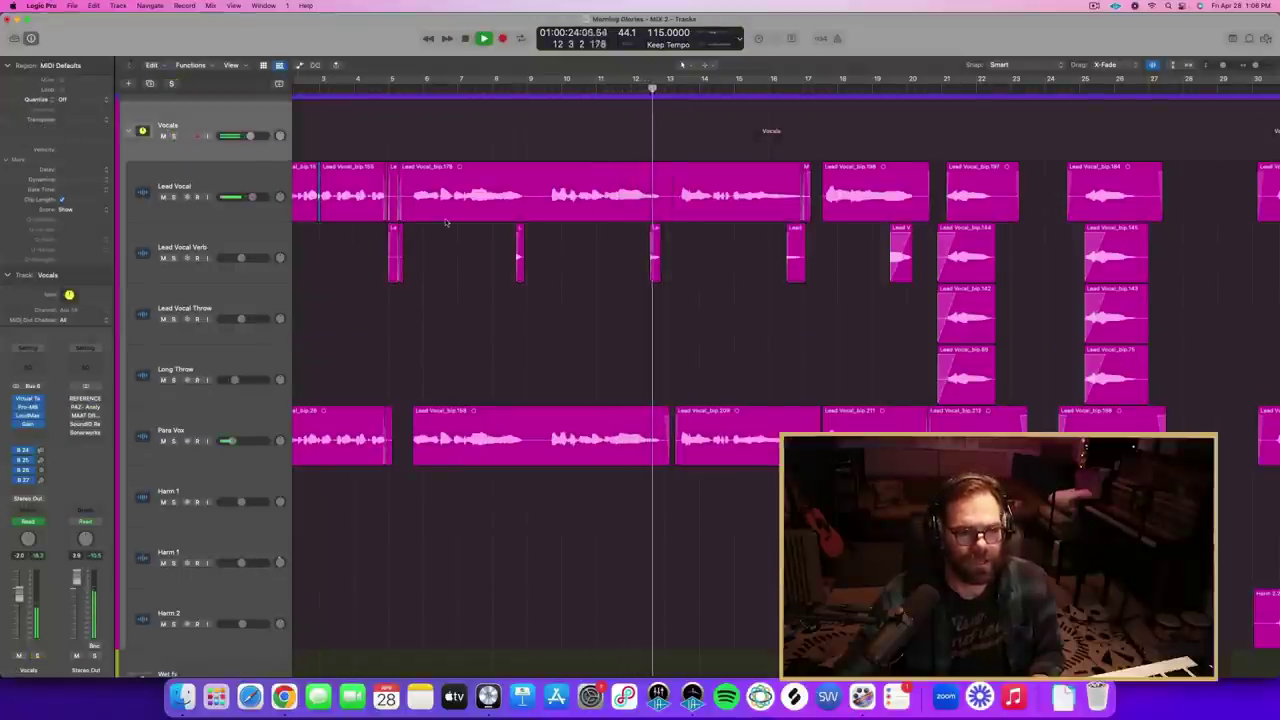
pyautogui.press('space')
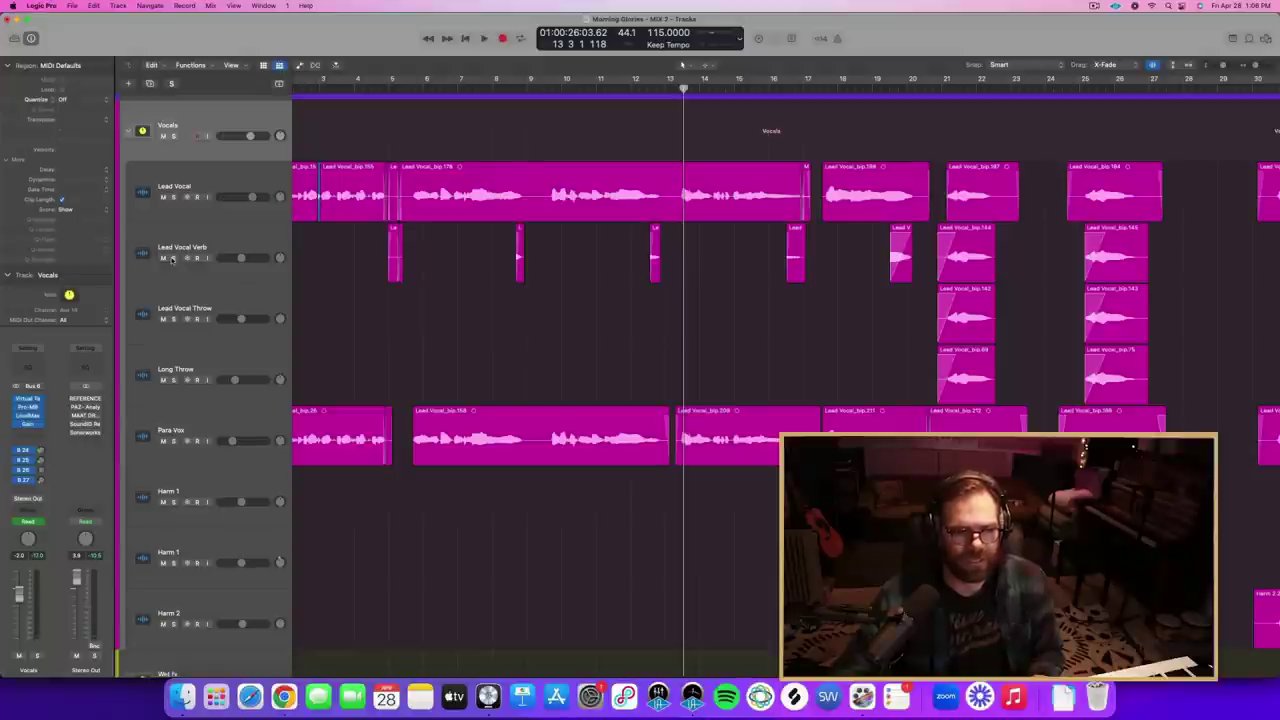
# - Select the Lead Vocal Verb track and display track automation across a wider span of the song with its regions enlarged
pyautogui.click(205, 247)
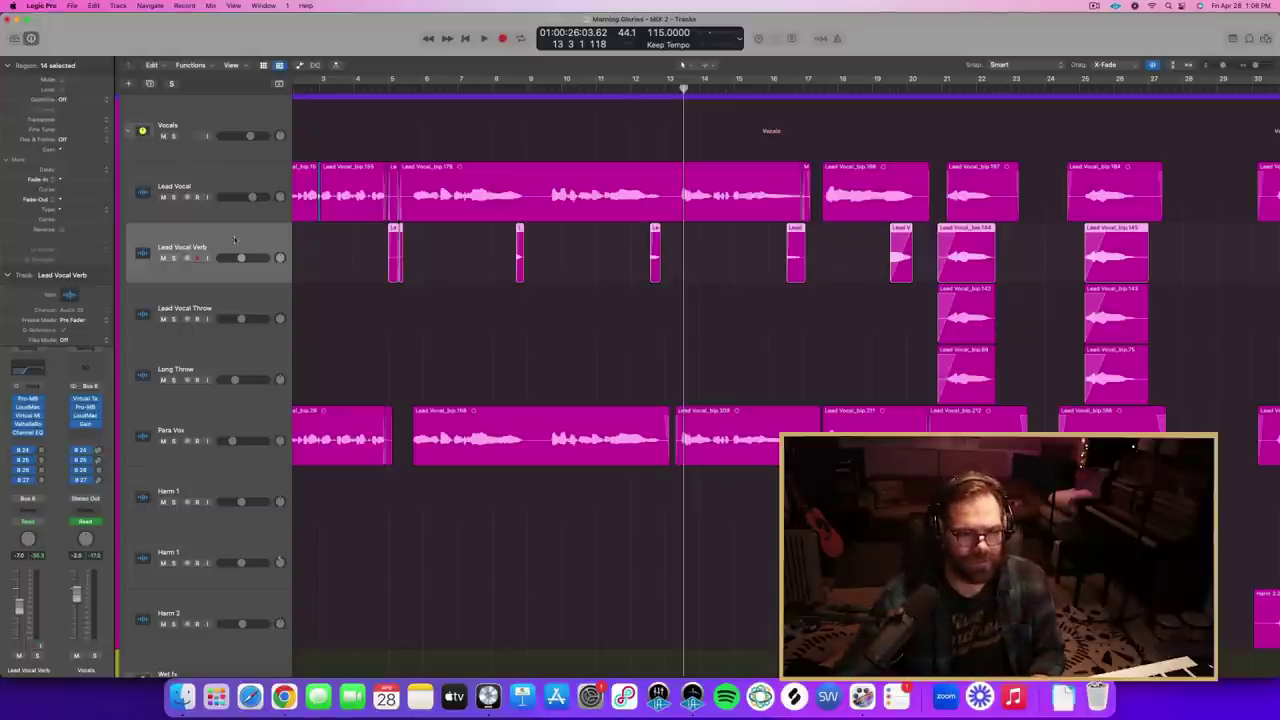
pyautogui.scroll(-10, 480, 288)
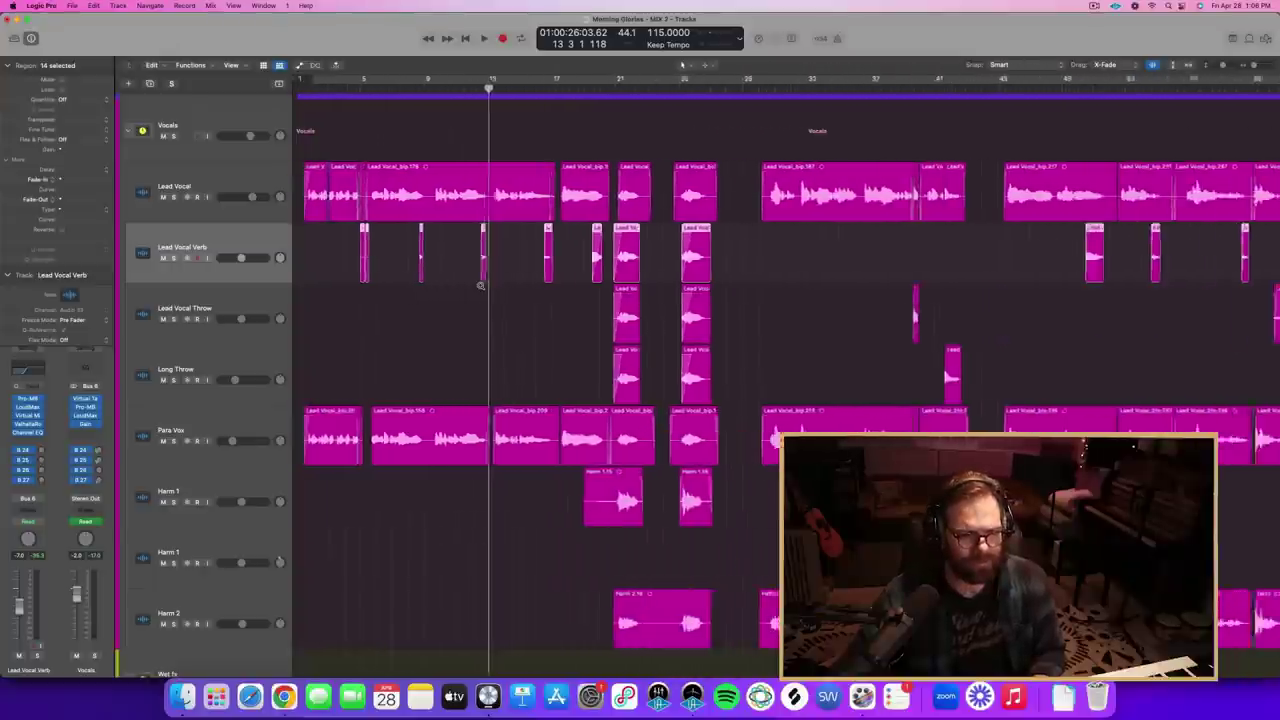
pyautogui.press('a')
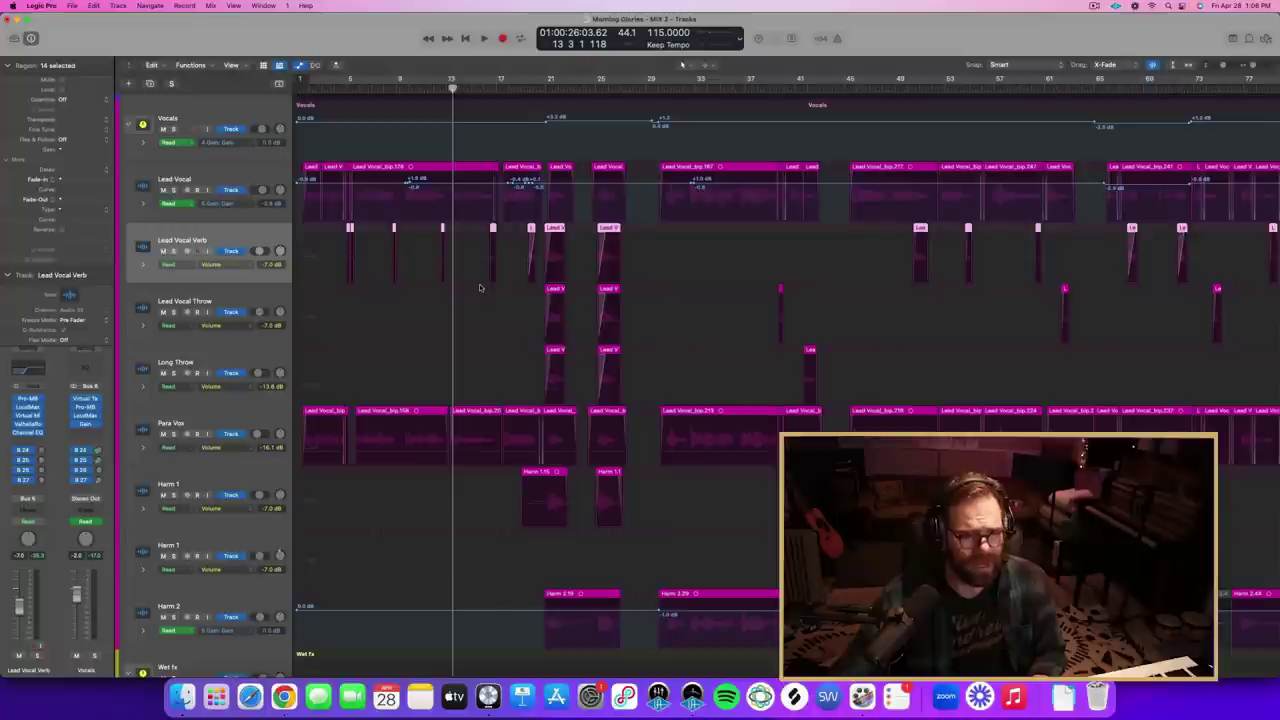
pyautogui.press('z')
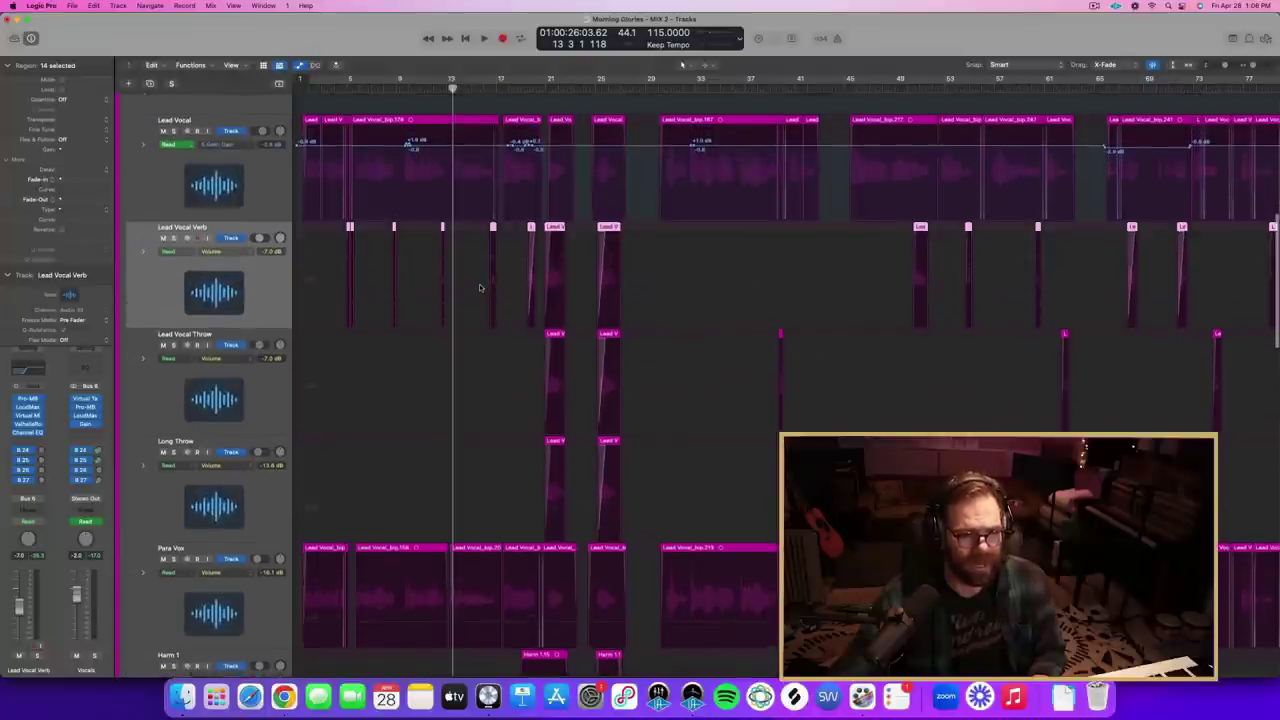